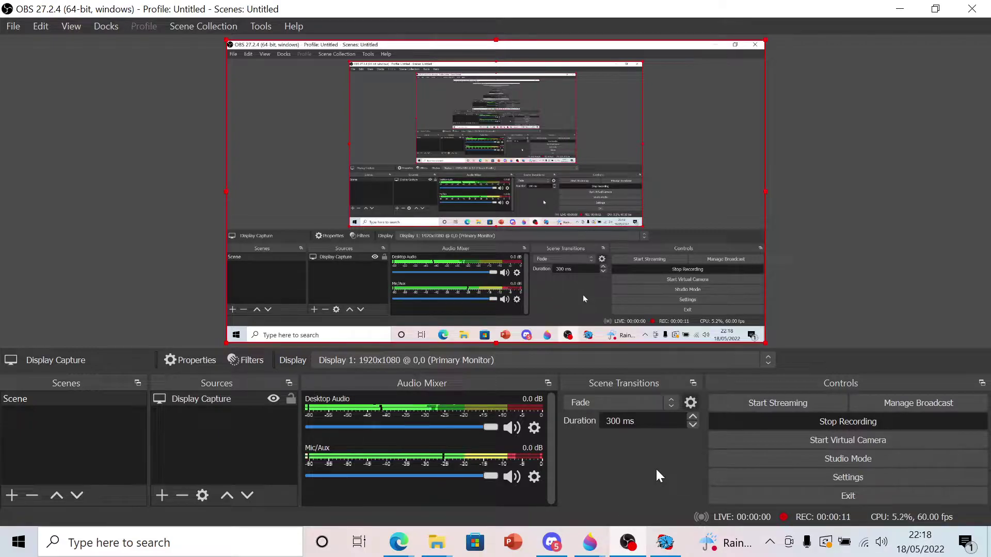
Close the Friday Night Funkin' game window from its taskbar preview
mouse_move(664, 542)
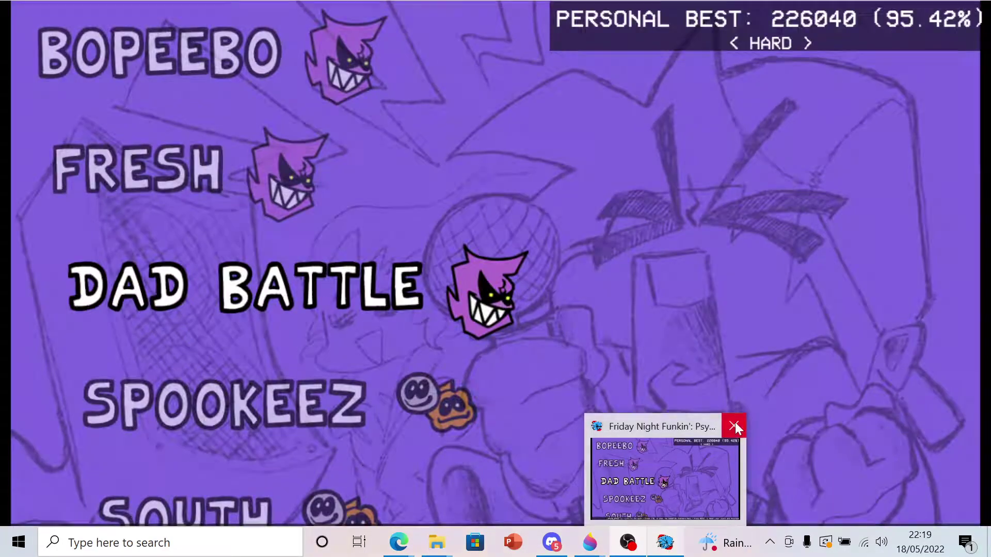
click(733, 426)
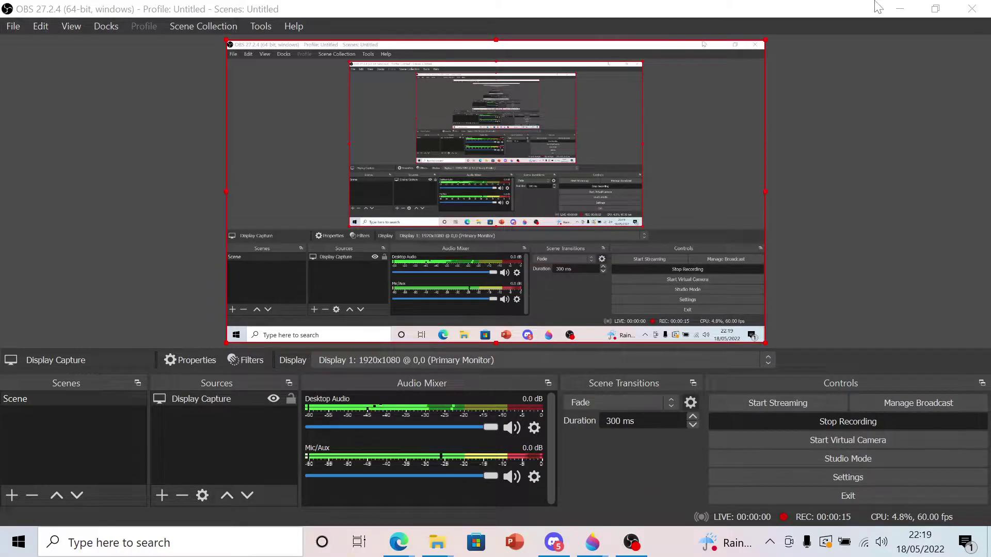
Minimize OBS and scroll the PsychEngine releases page to the 0.5.2h assets and back up
click(901, 10)
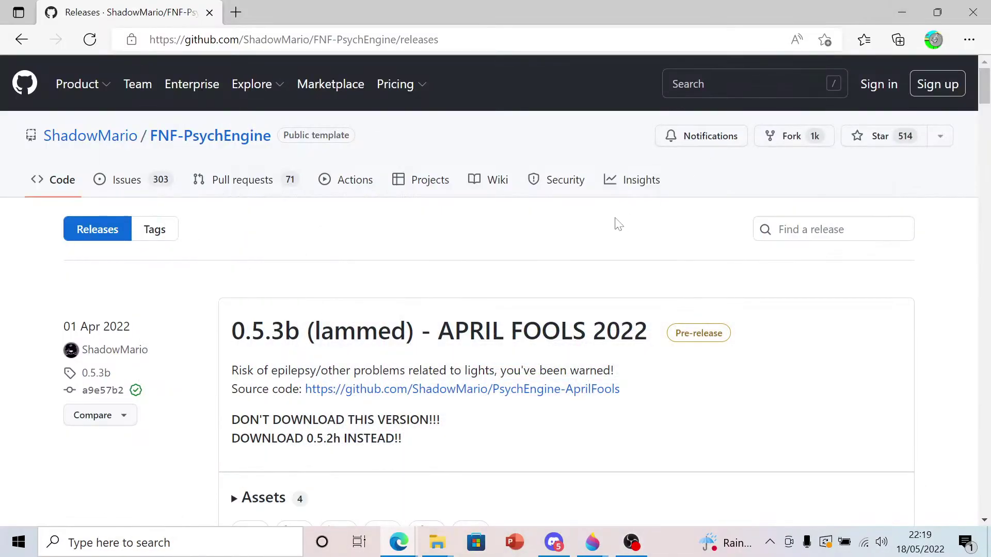
drag(985, 86, 986, 112)
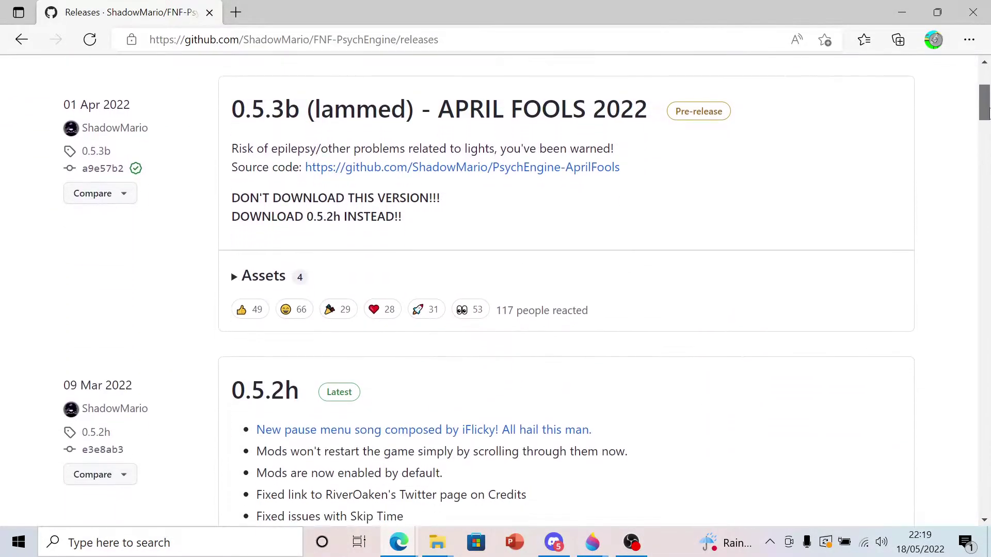
scroll(986, 112, up, 2)
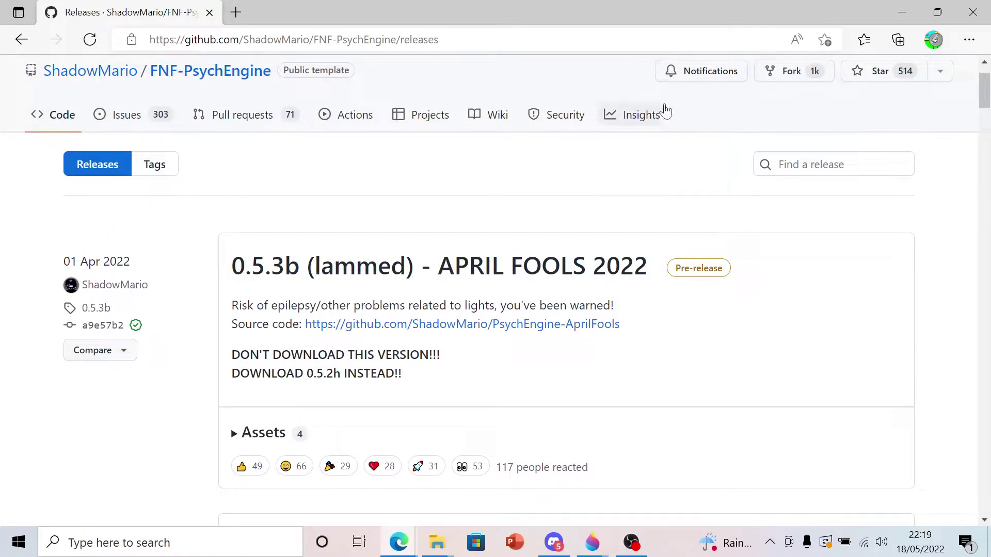
click(462, 37)
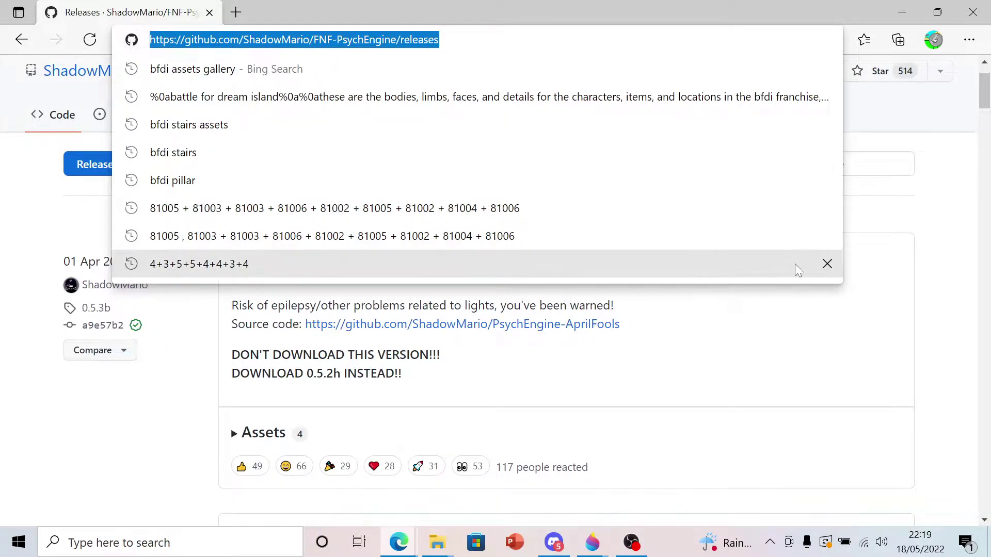
click(907, 231)
drag(985, 101, 986, 129)
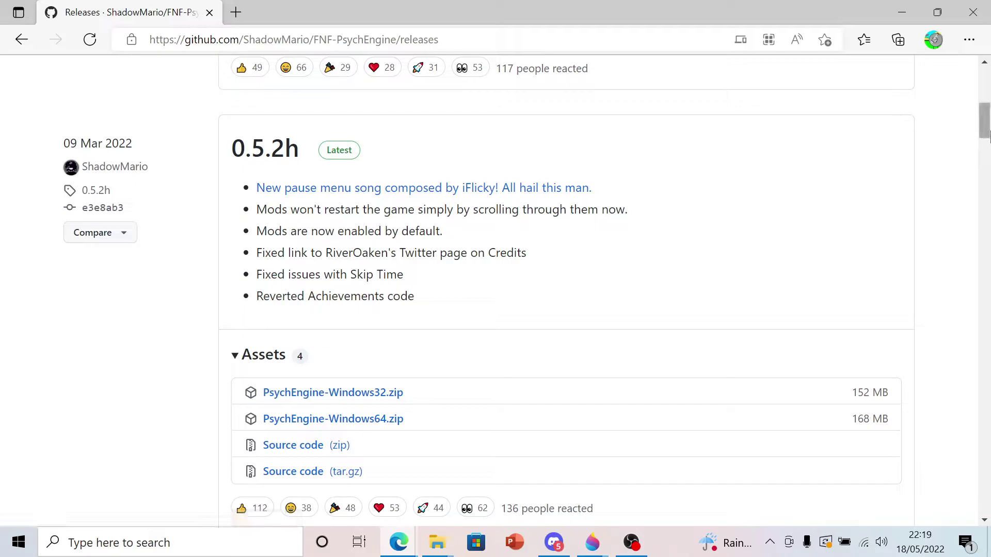
drag(986, 135, 986, 101)
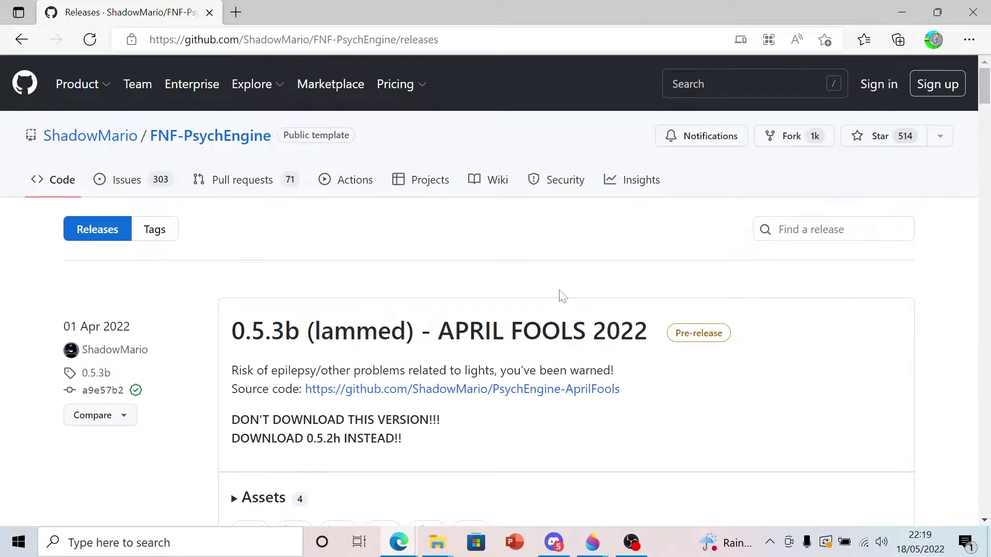
Browse to Downloads > VsWhitty-143 > assets > images in File Explorer
mouse_move(442, 543)
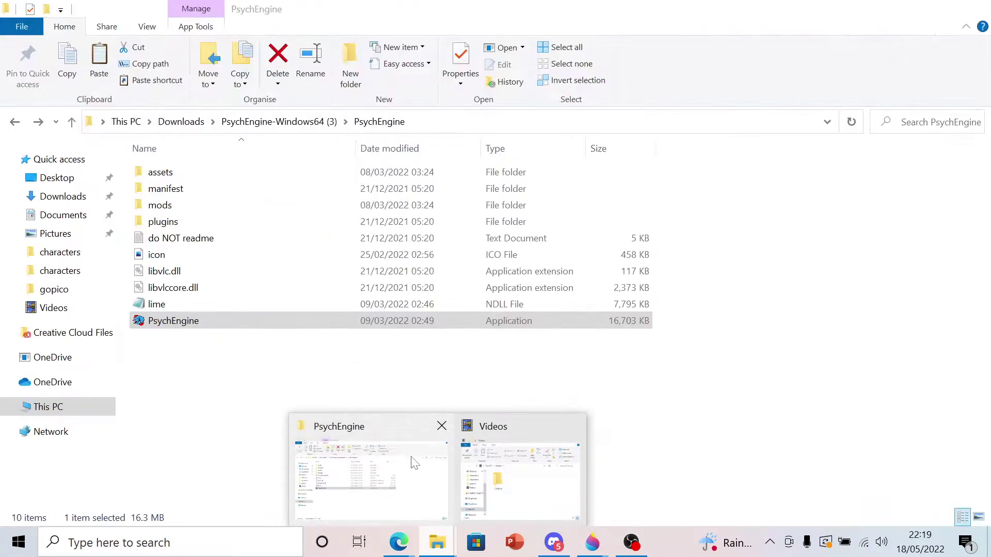
click(414, 462)
click(50, 199)
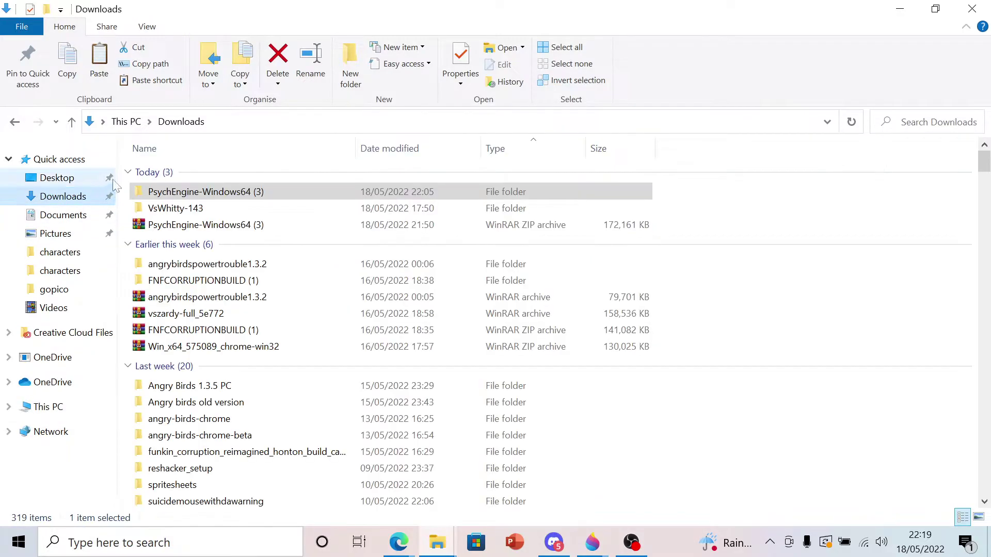
double_click(193, 209)
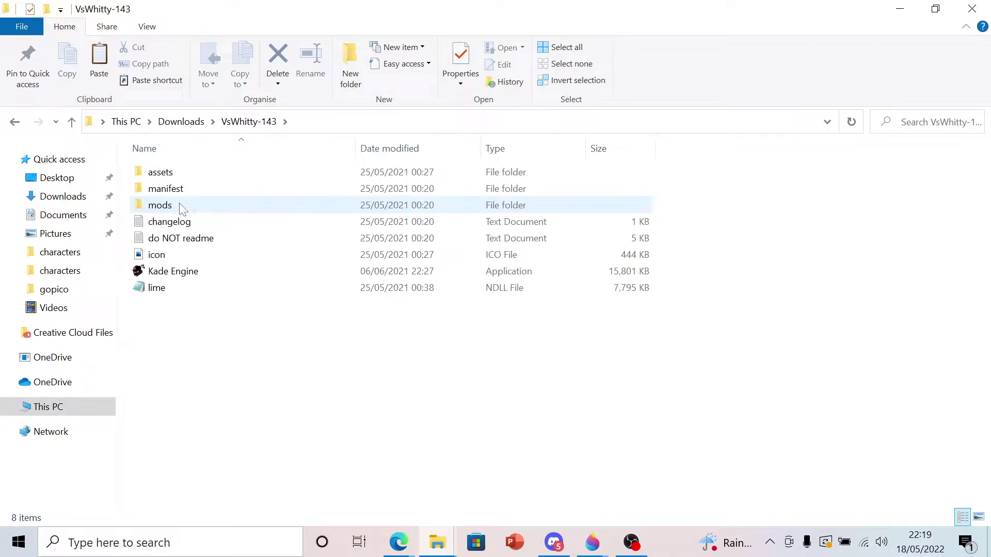
double_click(166, 172)
double_click(159, 204)
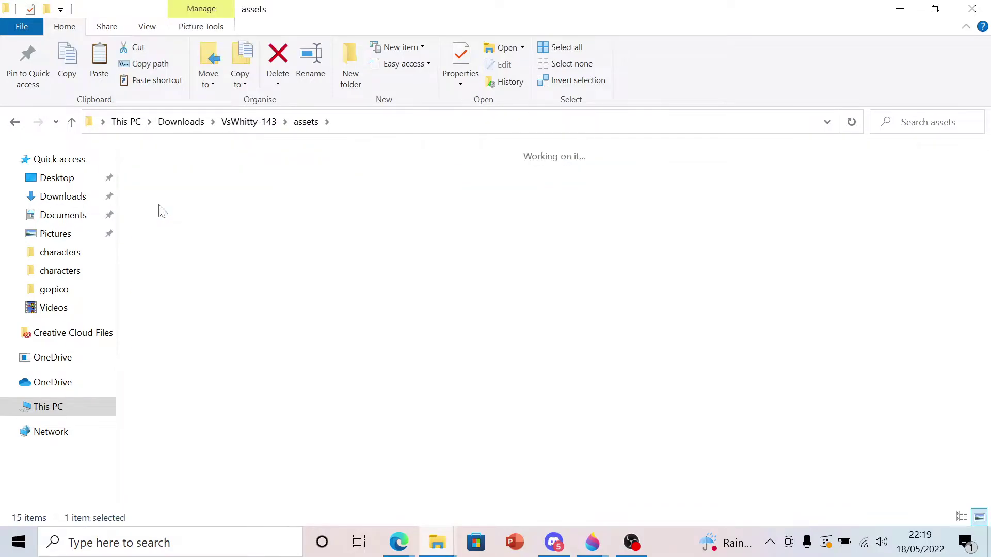
Look through the assets/shared/images folder, then return to assets
key(alt+Left)
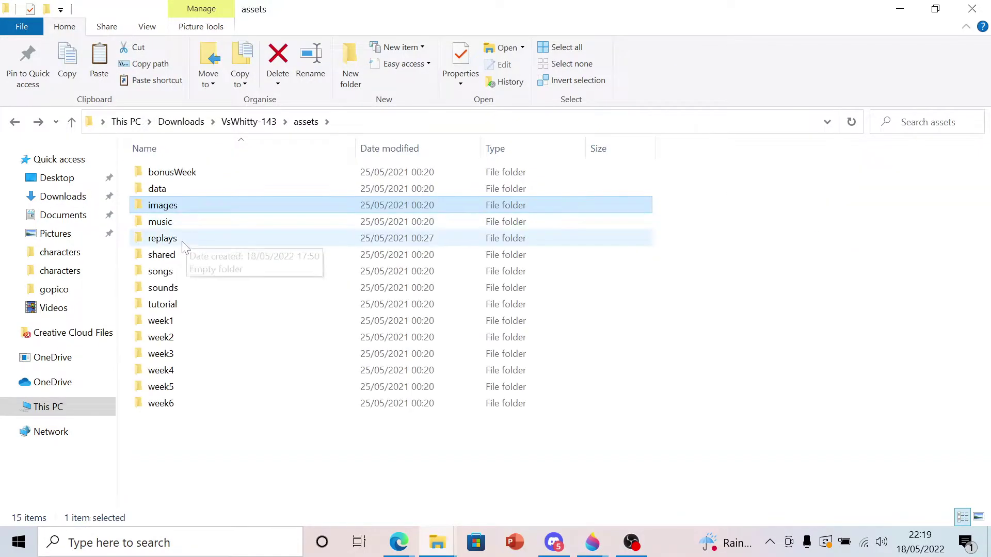
double_click(170, 255)
double_click(155, 171)
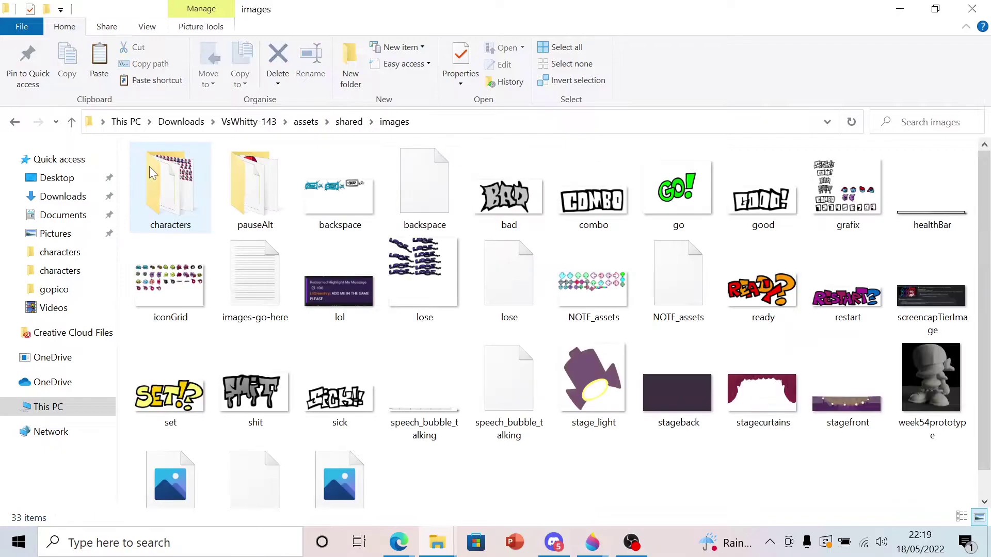
scroll(988, 266, down, 1)
key(alt+Left)
key(alt+Left)
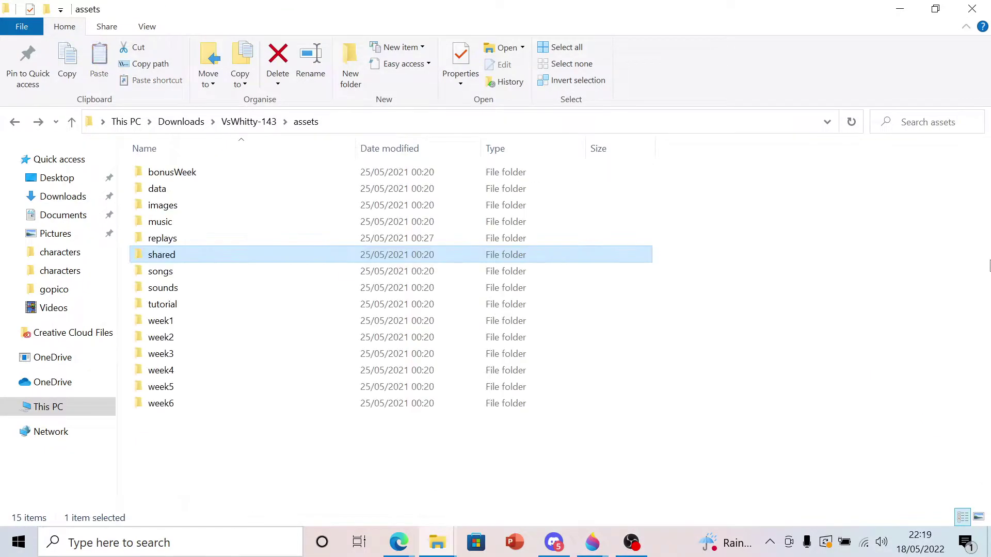
Copy both WhittySprites files from the bonusWeek images folder
double_click(277, 176)
click(171, 178)
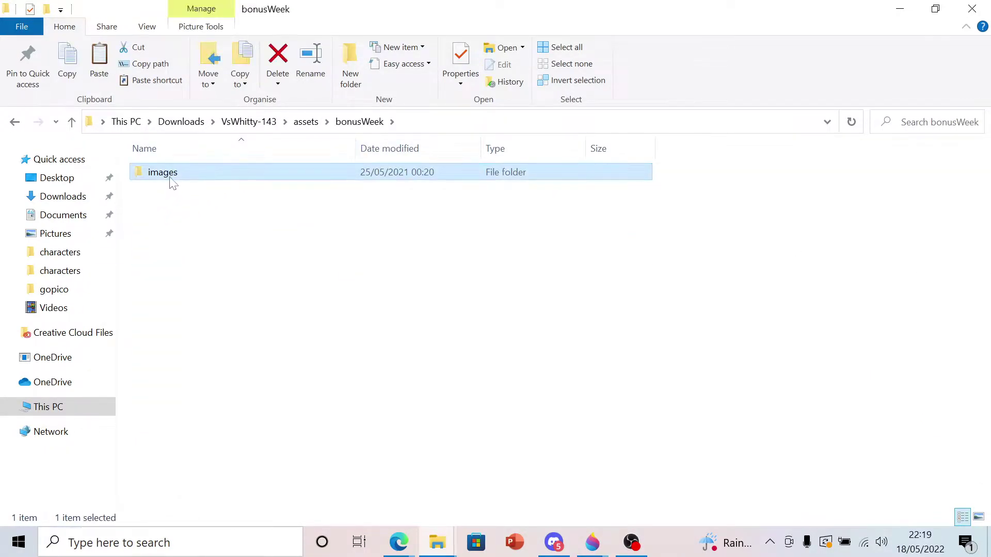
double_click(172, 175)
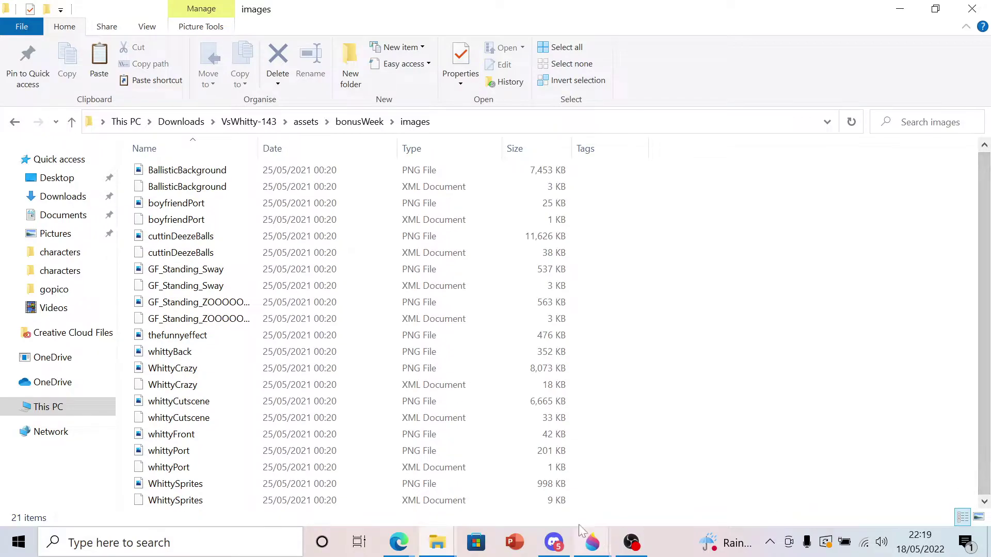
drag(691, 482, 514, 500)
right_click(514, 501)
click(550, 405)
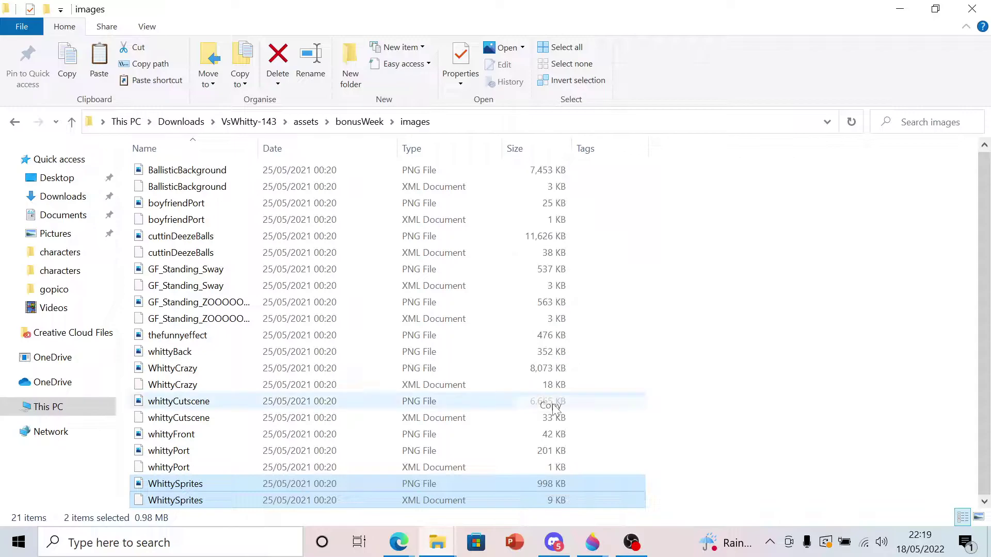
Paste the WhittySprites files into PsychEngine-Windows64 (3)\PsychEngine\mods\images\characters
click(19, 202)
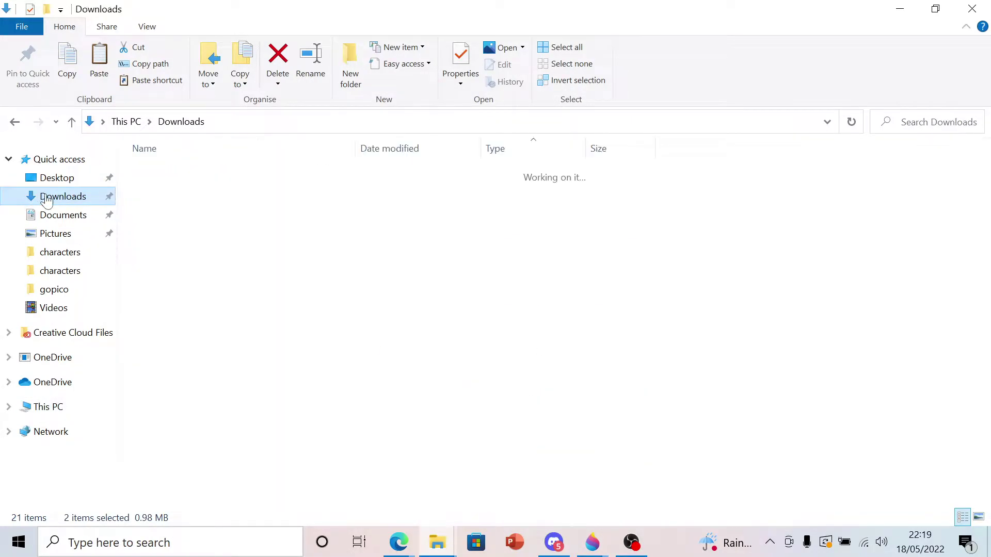
click(221, 192)
double_click(222, 192)
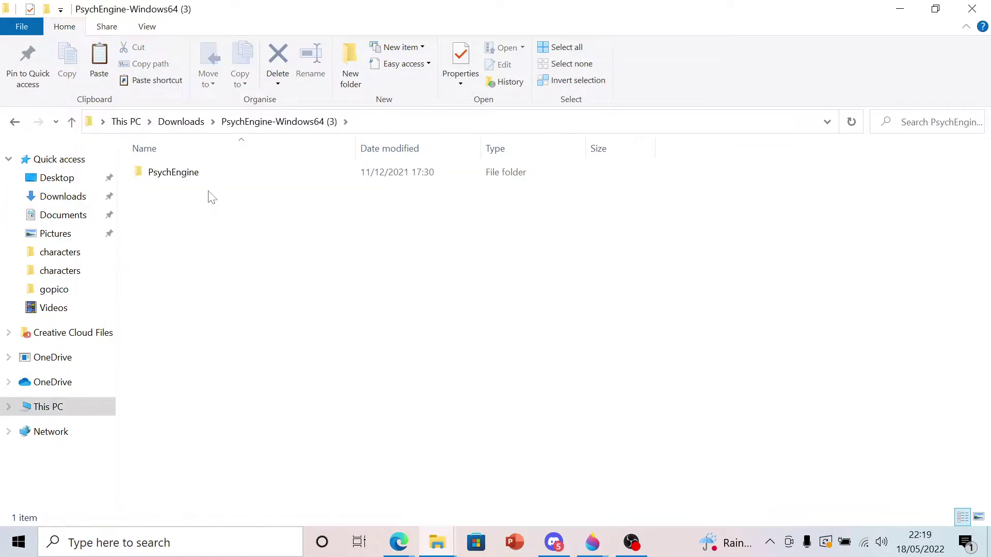
double_click(180, 176)
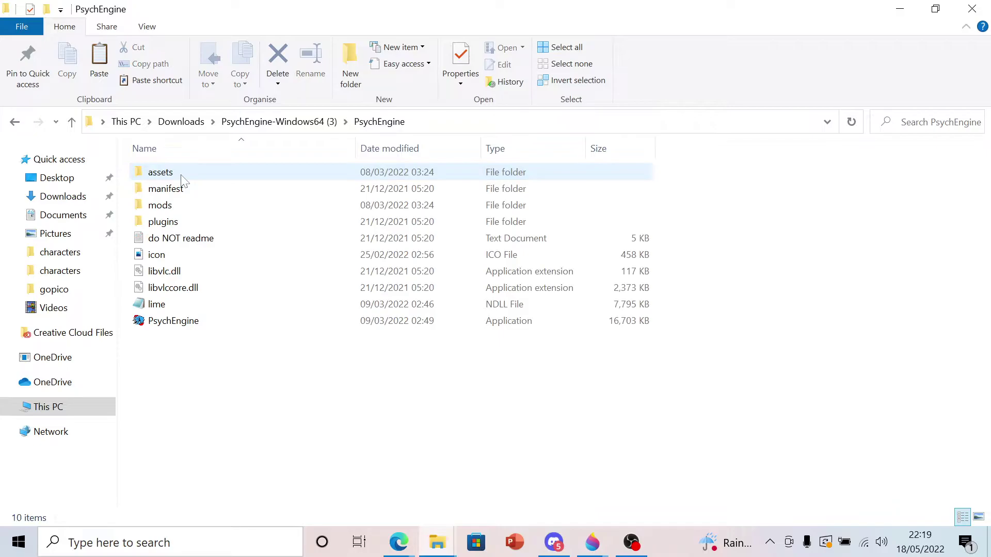
double_click(176, 206)
double_click(164, 278)
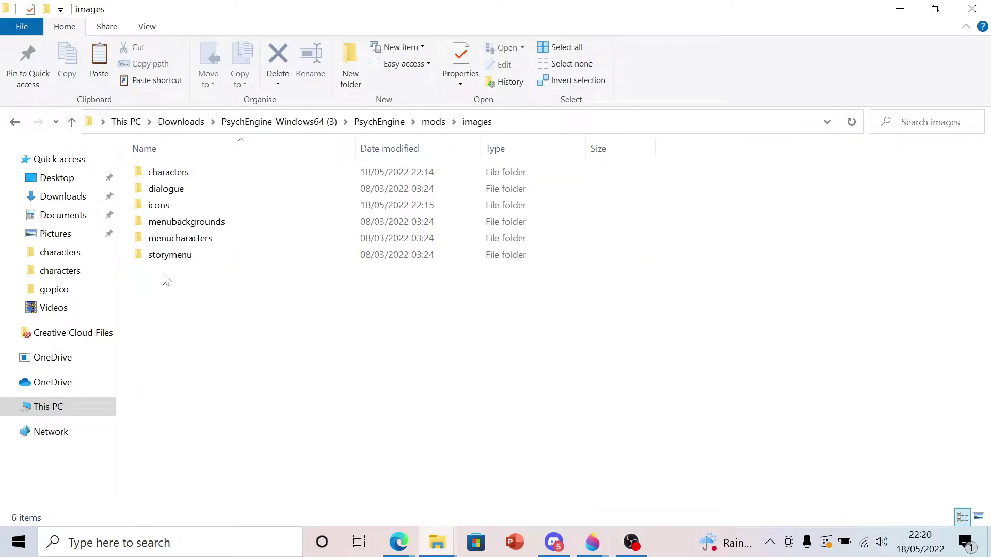
double_click(182, 175)
right_click(229, 243)
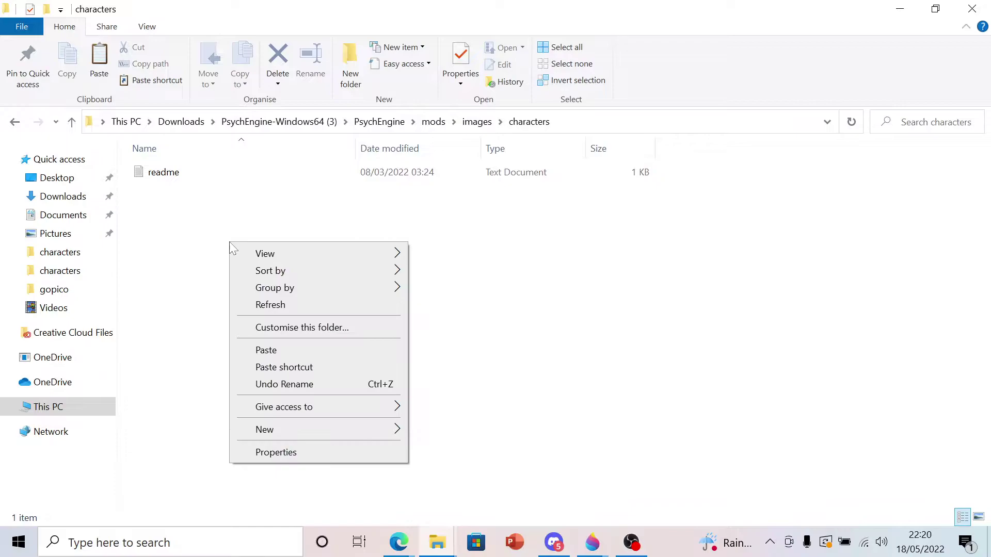
click(242, 348)
click(246, 350)
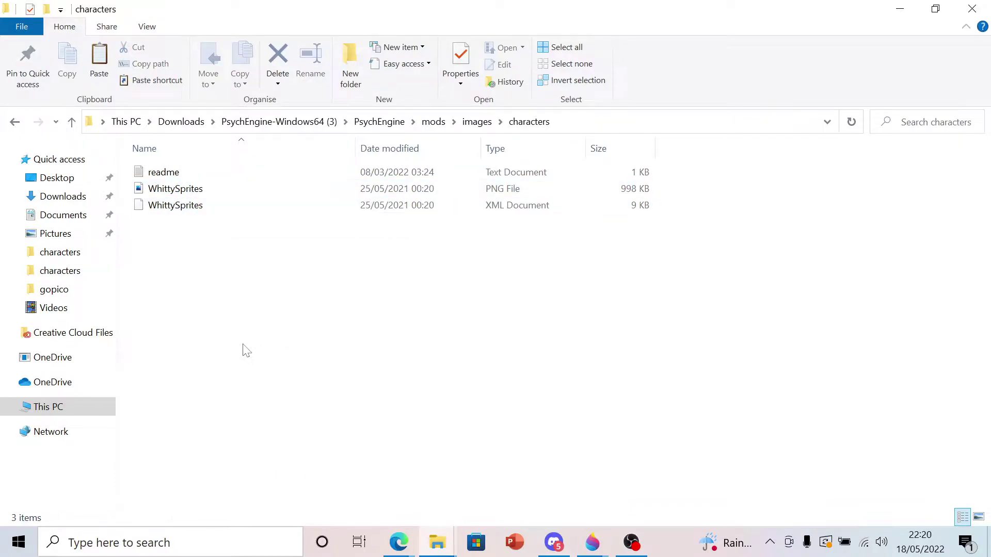
Open the WhittySprites XML in Notepad, then go back up to the mods folder
right_click(155, 205)
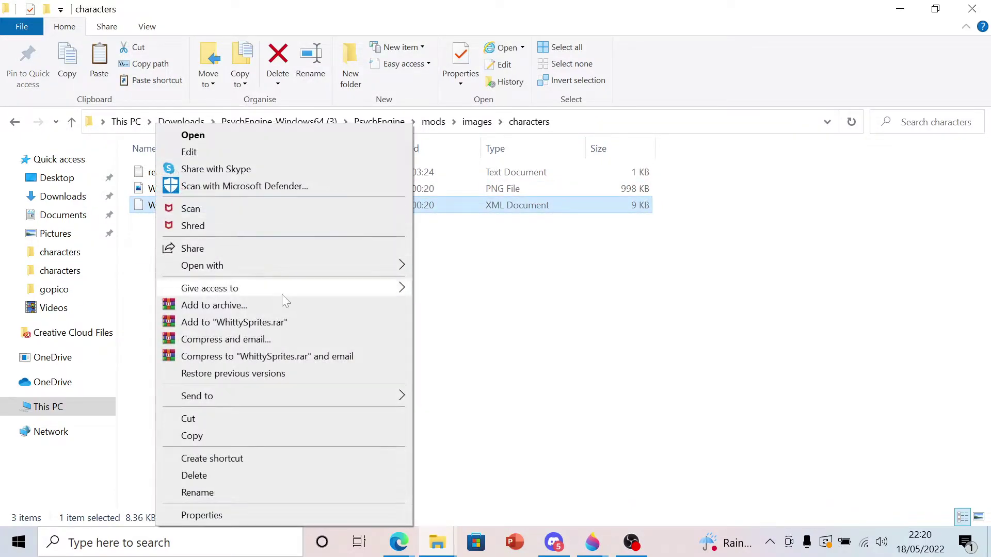
mouse_move(354, 266)
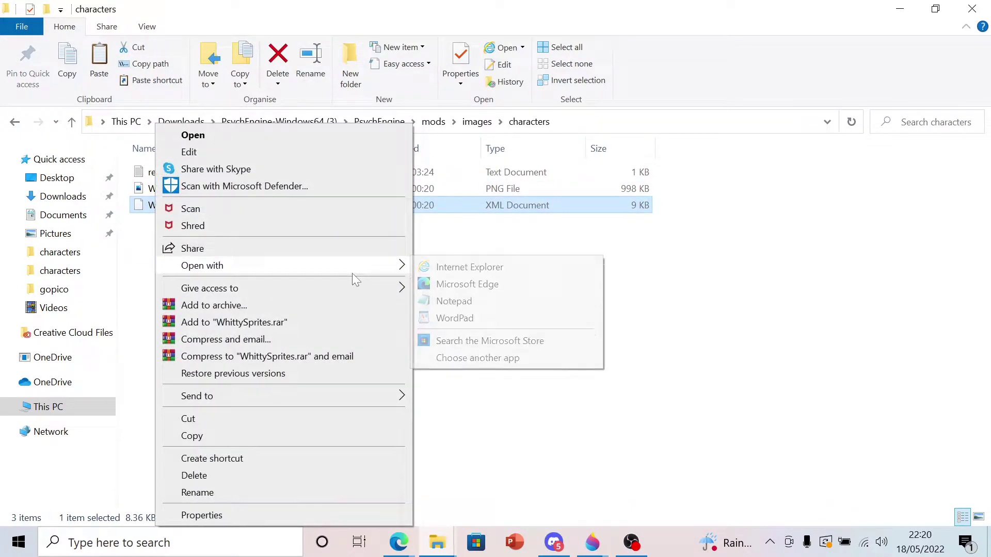
click(459, 307)
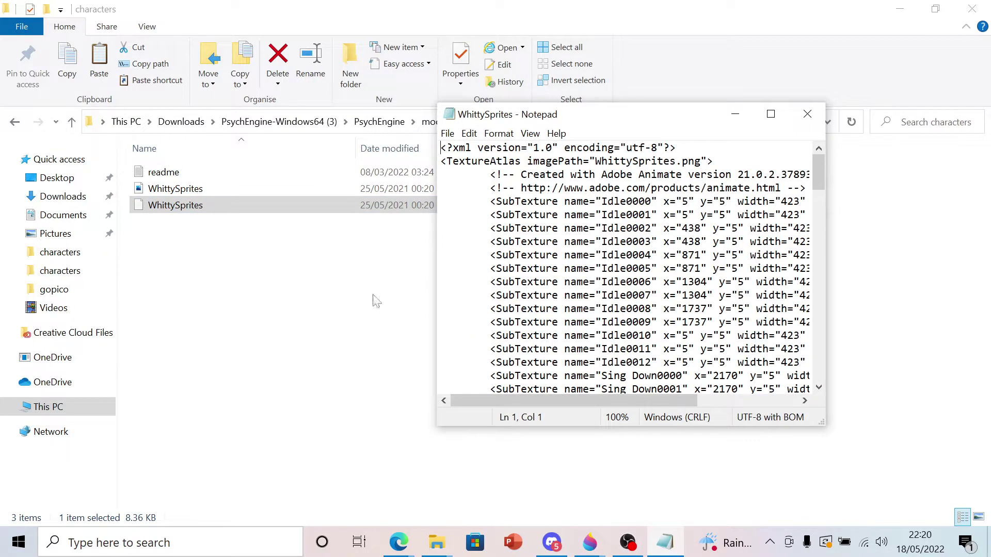
click(337, 305)
key(BackSpace)
key(BackSpace)
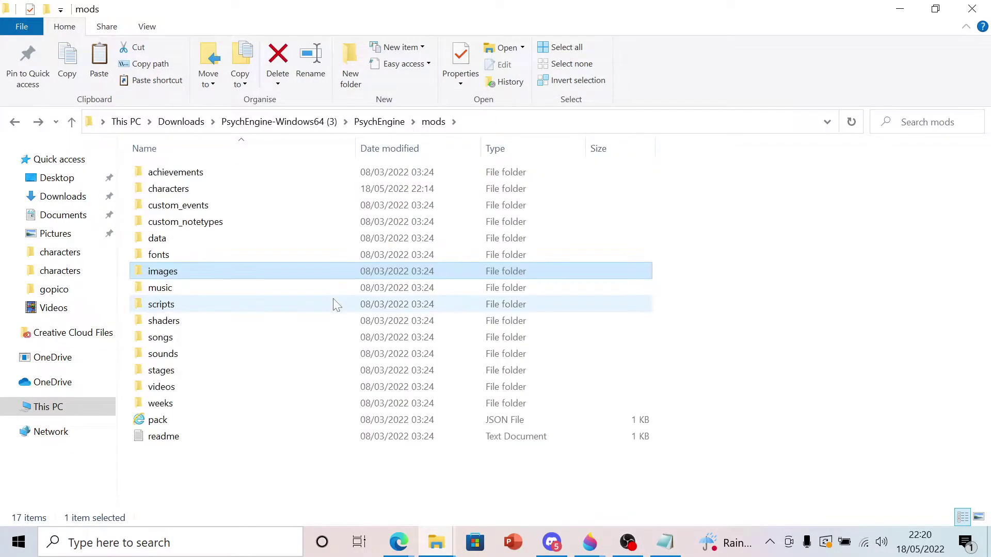
key(BackSpace)
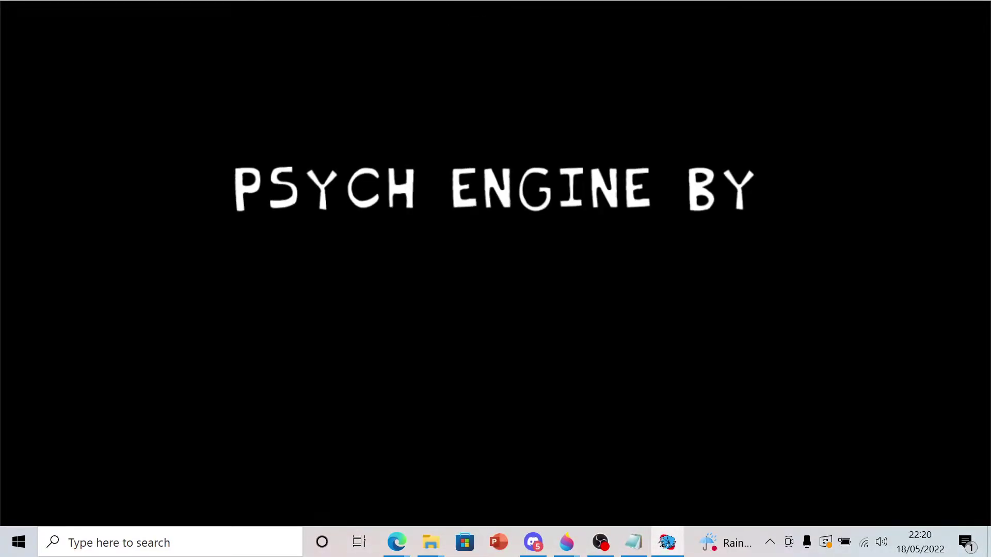
Skip the intro and open the Character Editor from the Master Editor menu
key(Return)
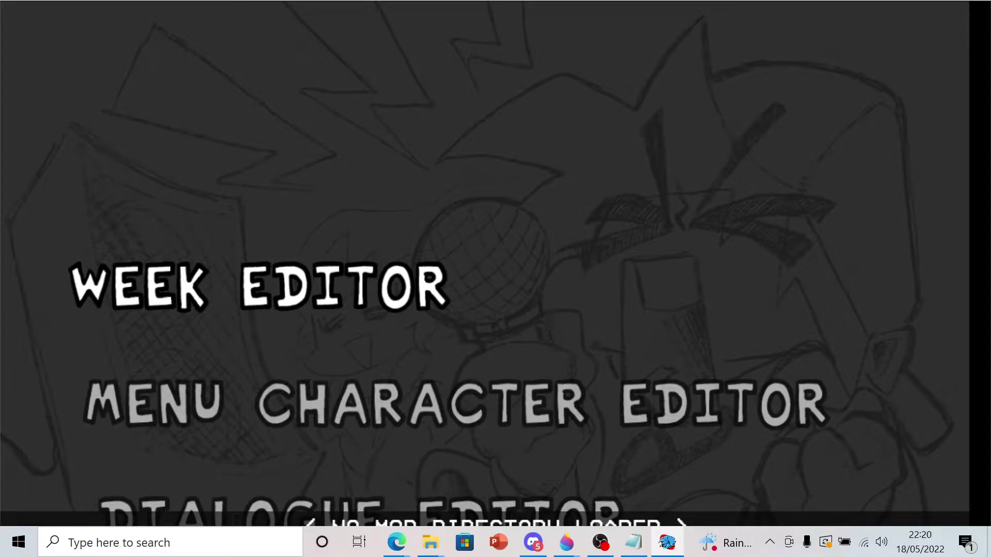
key(Down)
key(Down)
key(Down)
key(Down)
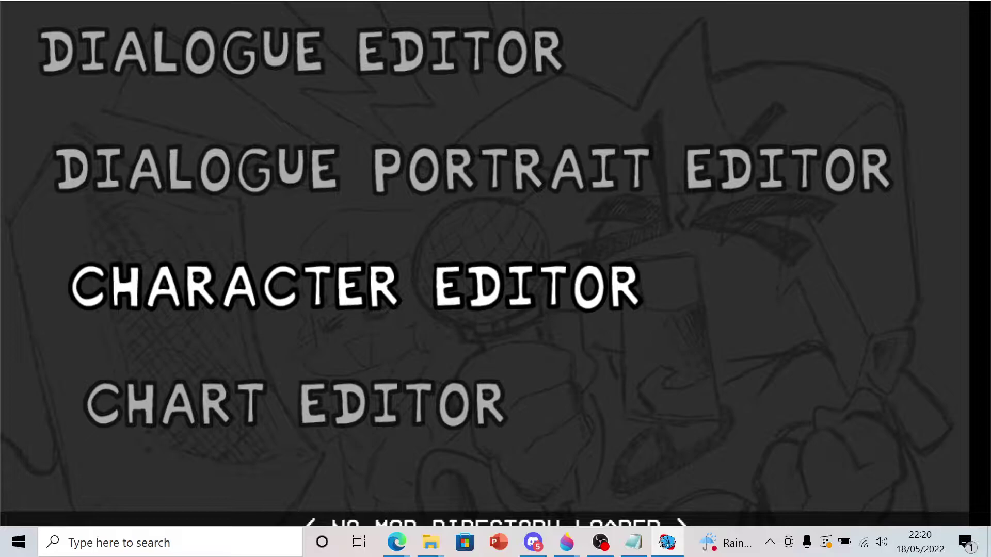
key(Return)
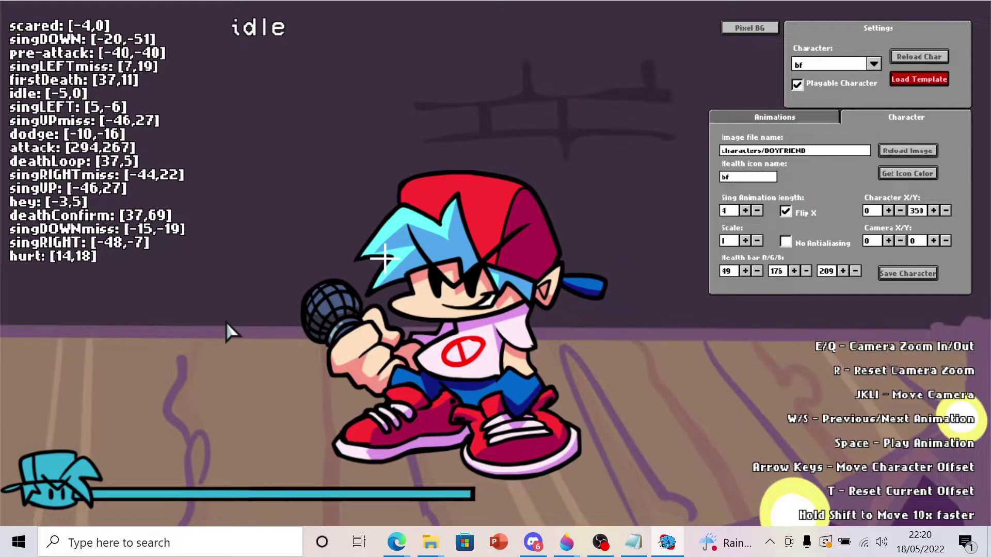
Pan the camera around Boyfriend with I/J/K/L and drop down the Character list
key(i)
key(j)
key(k)
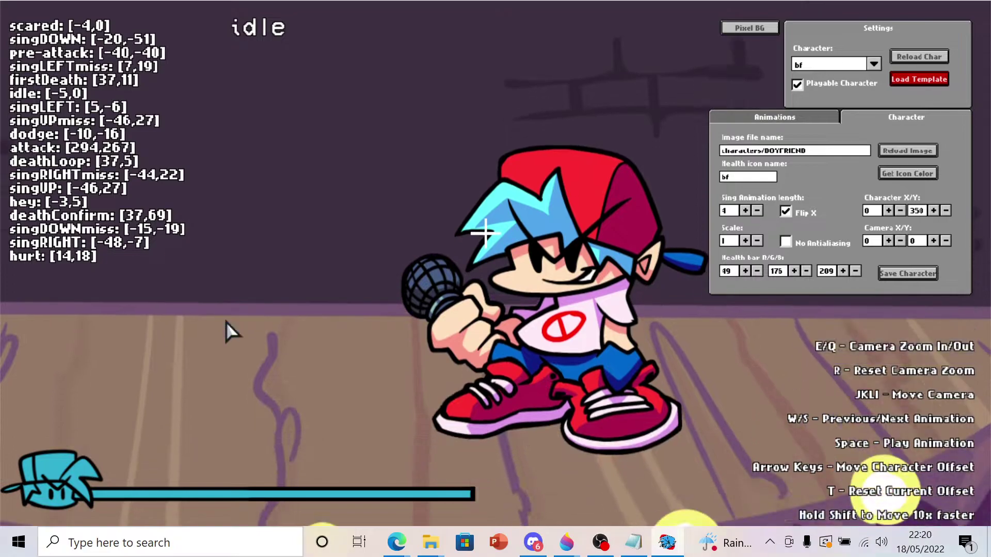
key(k)
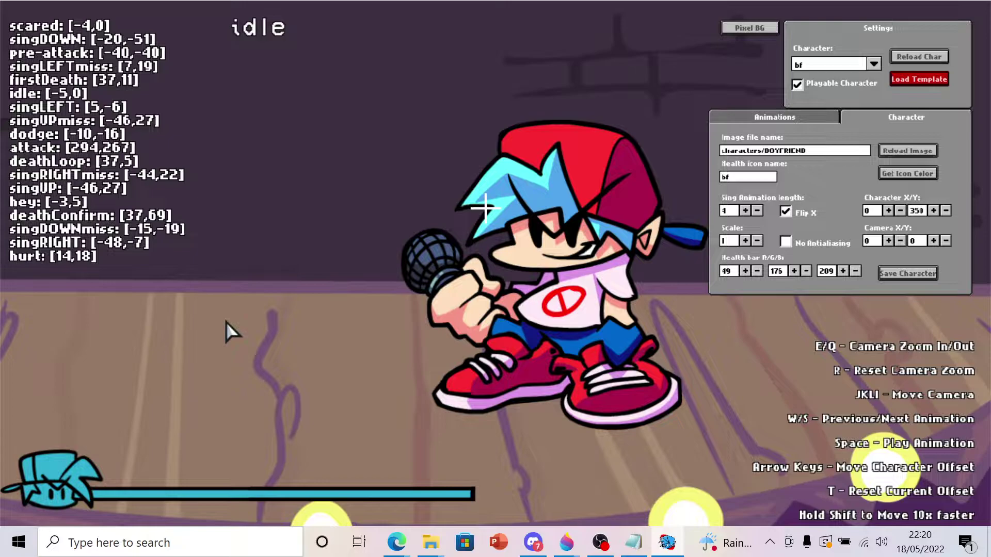
key(i)
key(l)
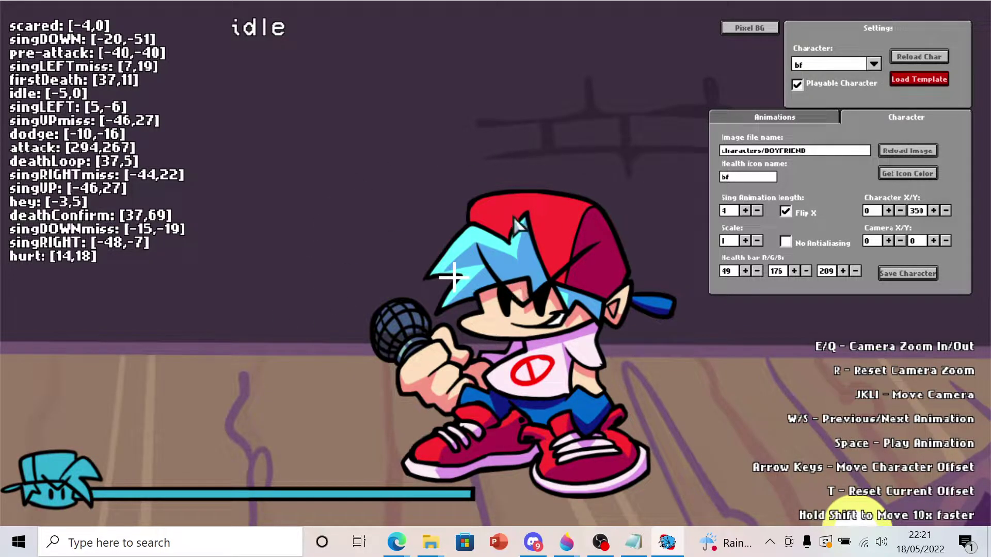
click(840, 67)
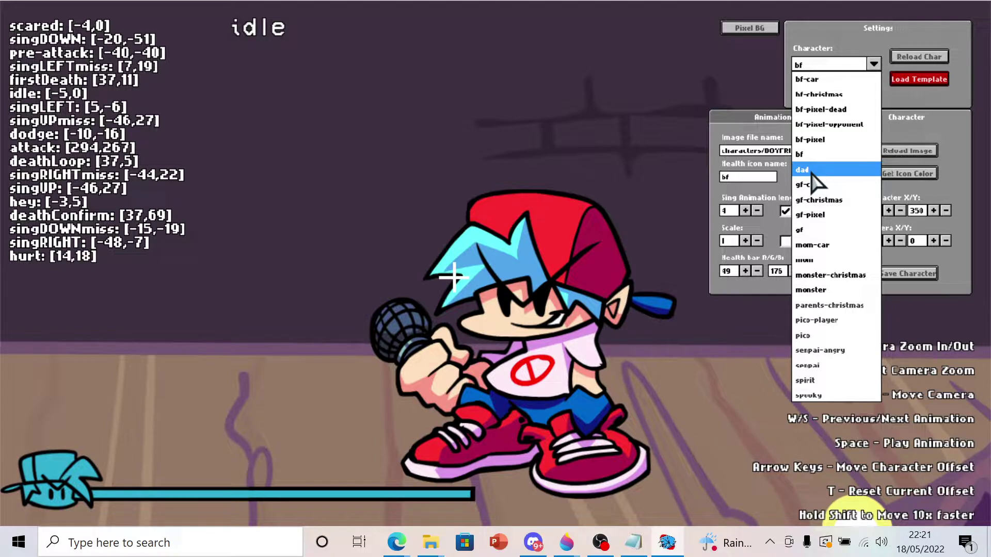
Load the dad character and preview its animations
click(811, 173)
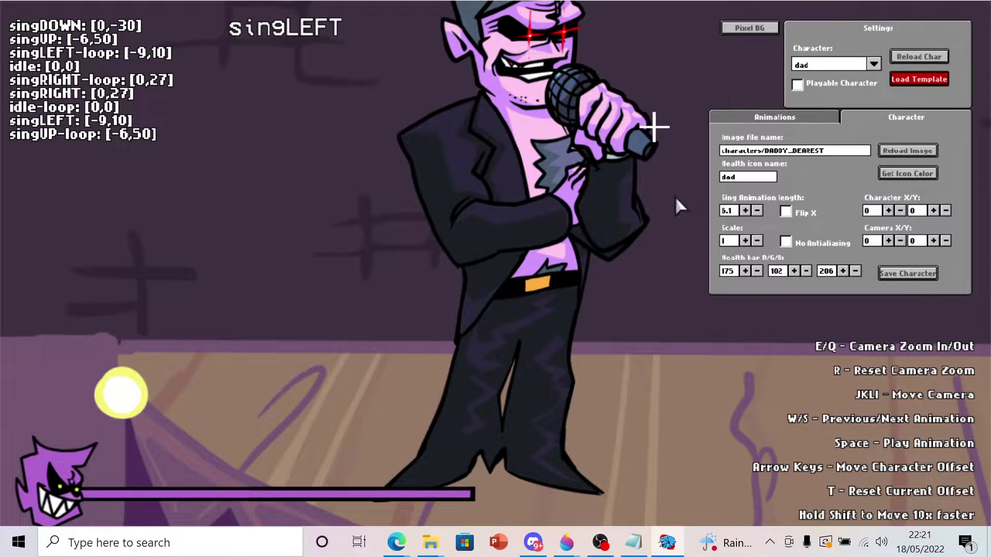
key(s)
key(s)
key(s)
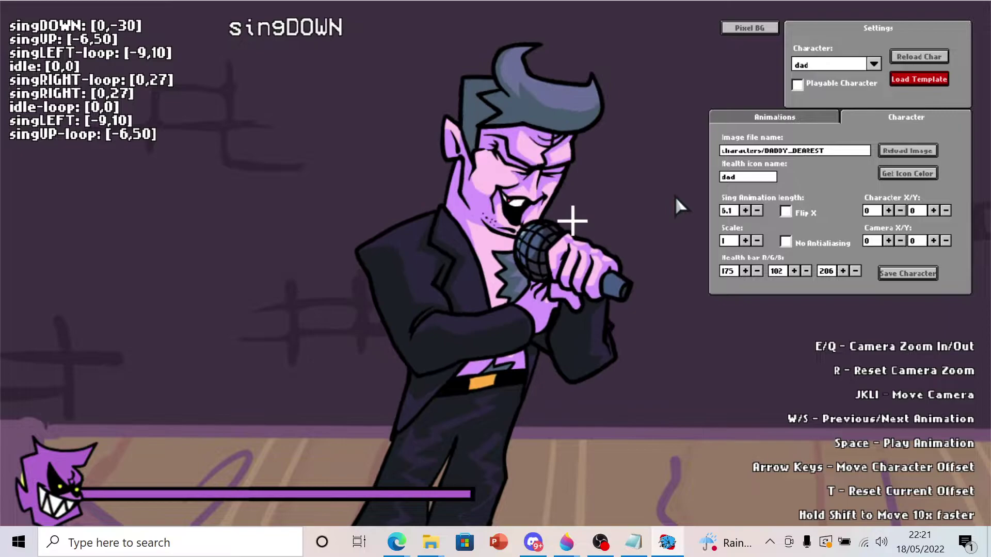
key(s)
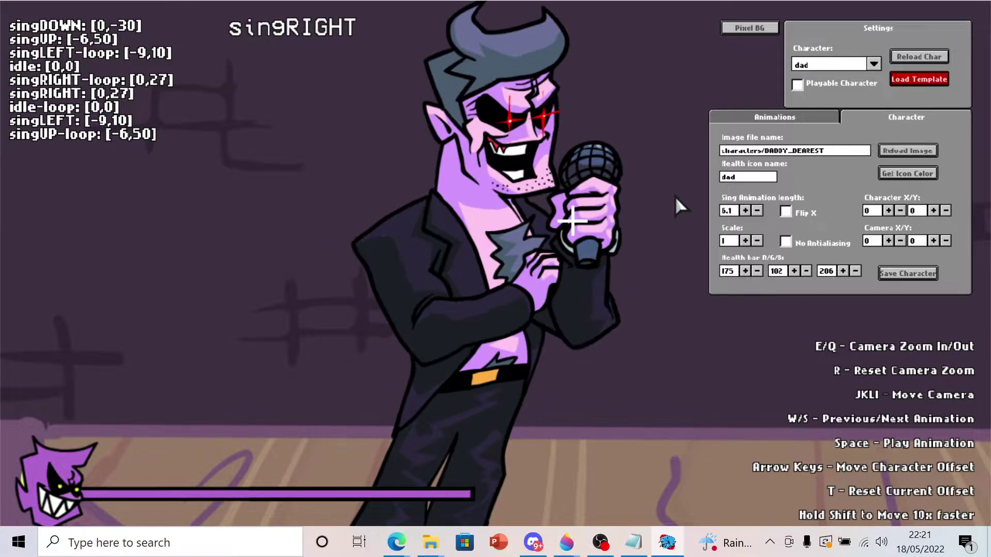
Set dad's image file to characters/WhittySprites, reload it and cycle the animations
click(835, 153)
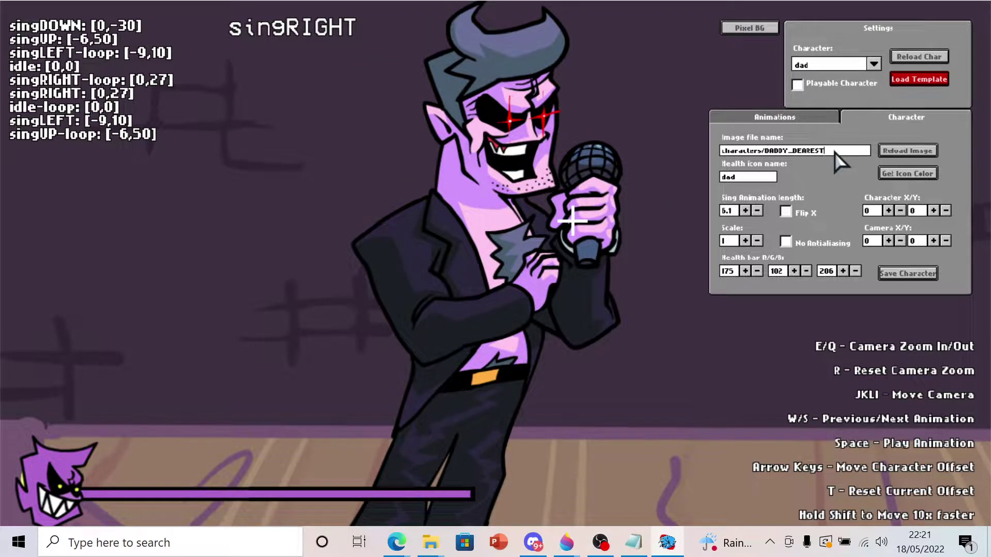
click(633, 542)
drag(602, 116, 323, 110)
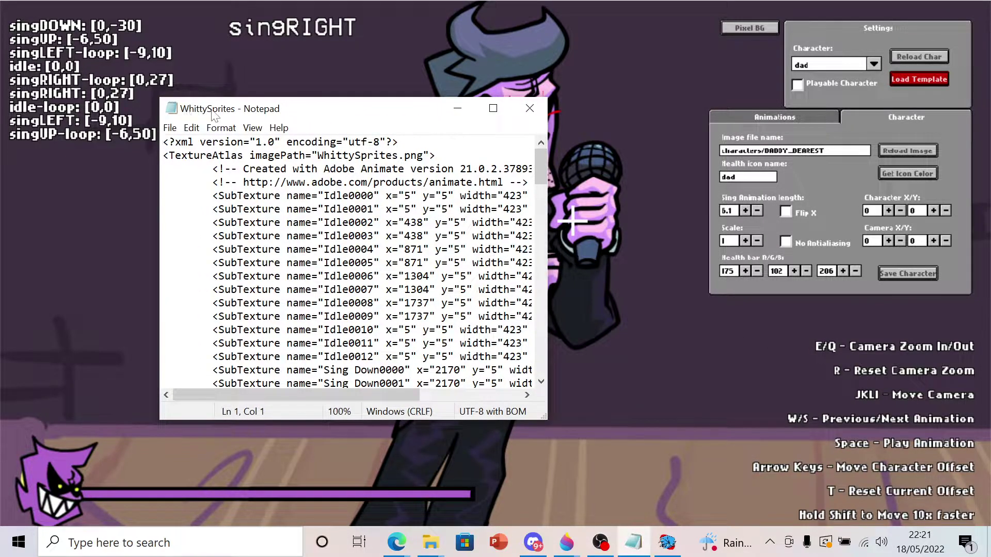
click(458, 108)
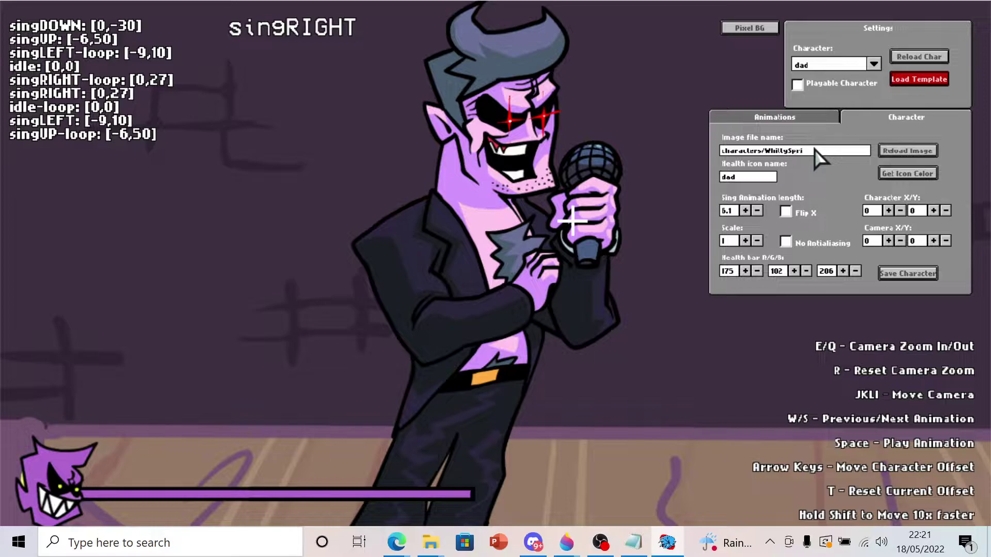
click(896, 153)
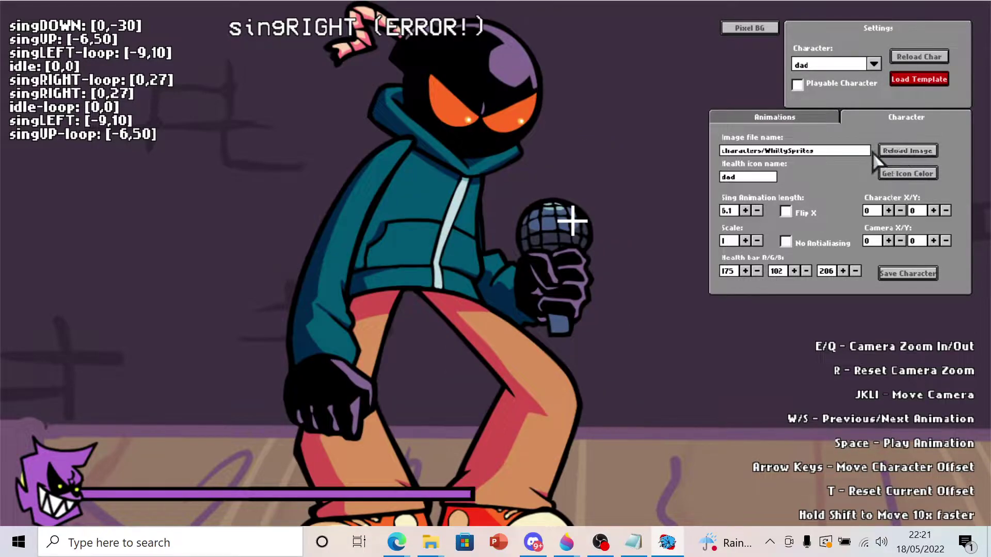
key(s)
key(s)
key(s)
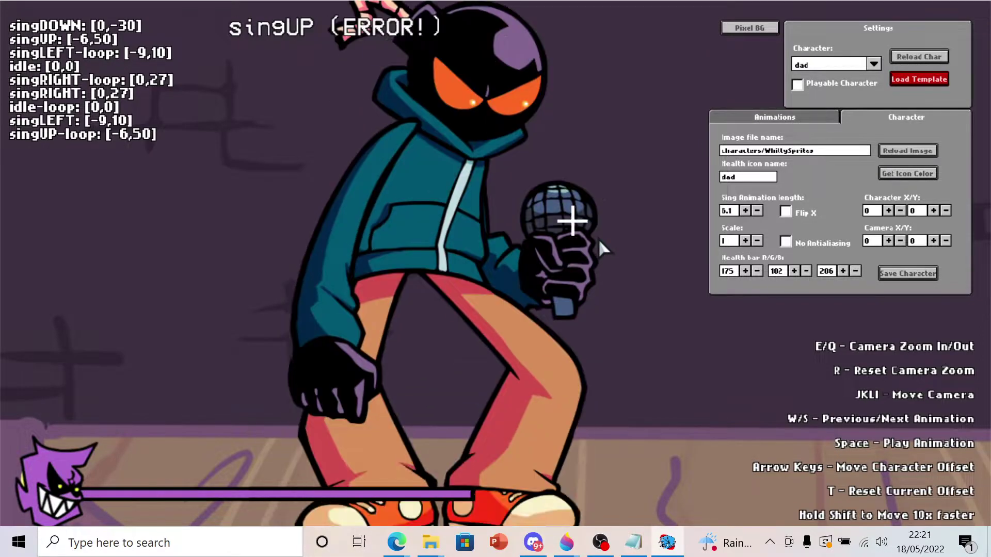
key(s)
key(s)
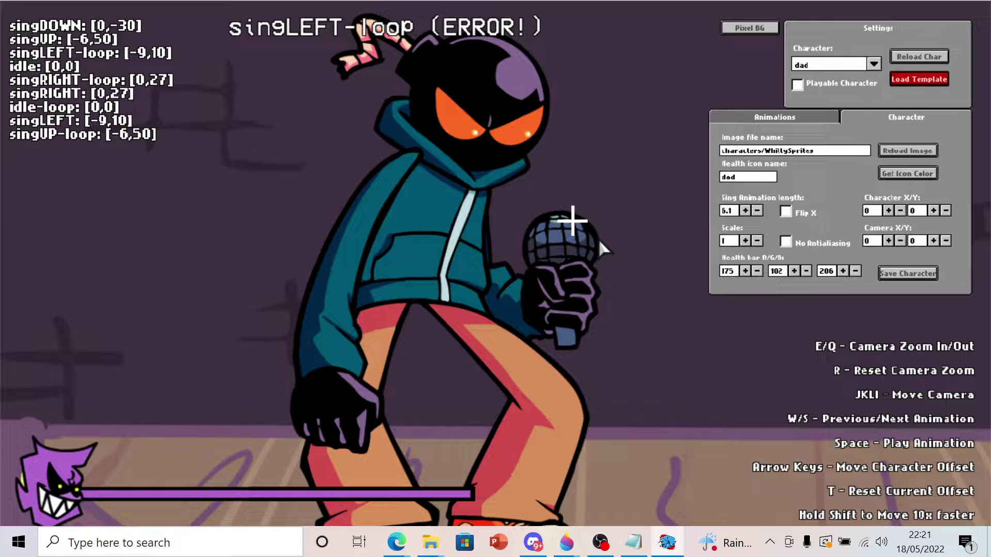
Show the Animations tab, review the XML animation names in Notepad, and list the animations
click(788, 115)
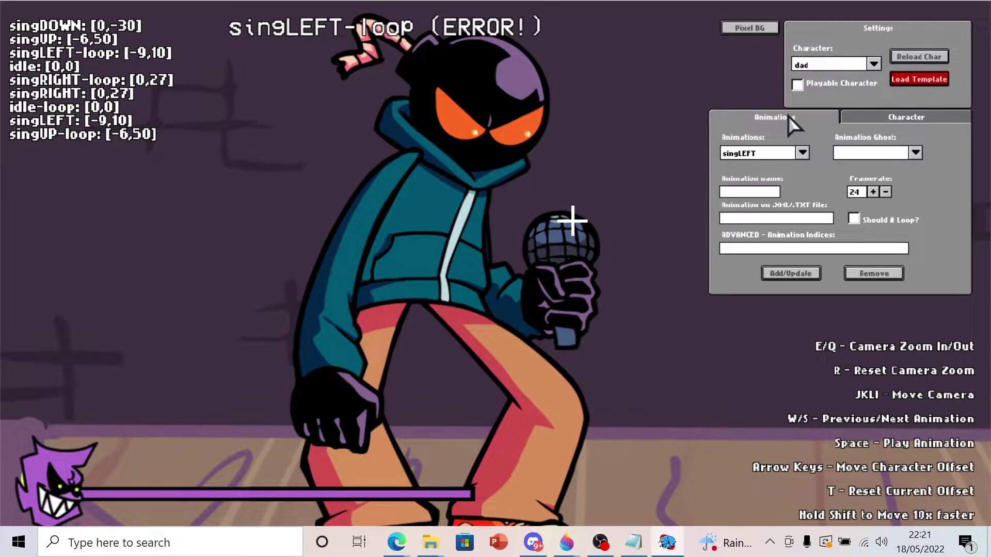
click(634, 542)
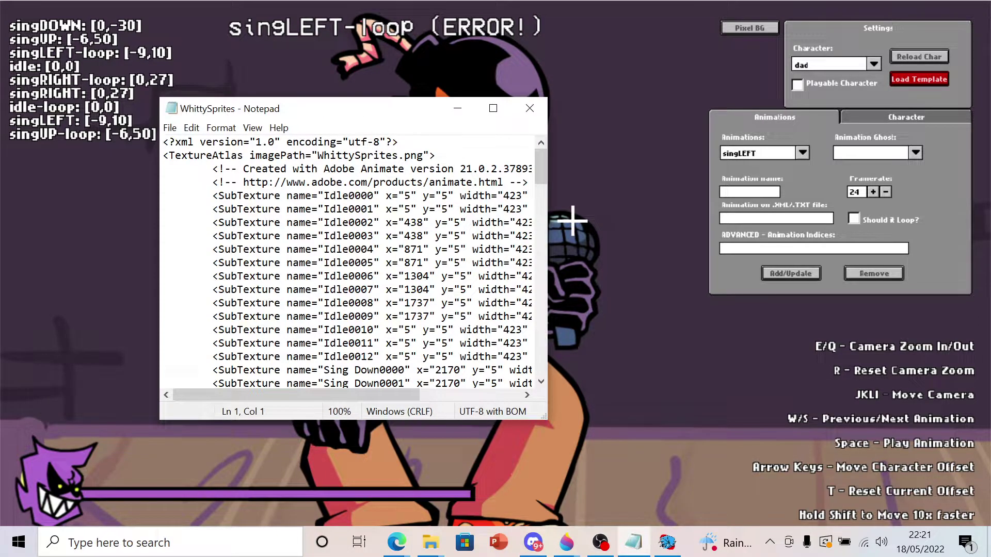
drag(543, 160, 505, 382)
click(457, 109)
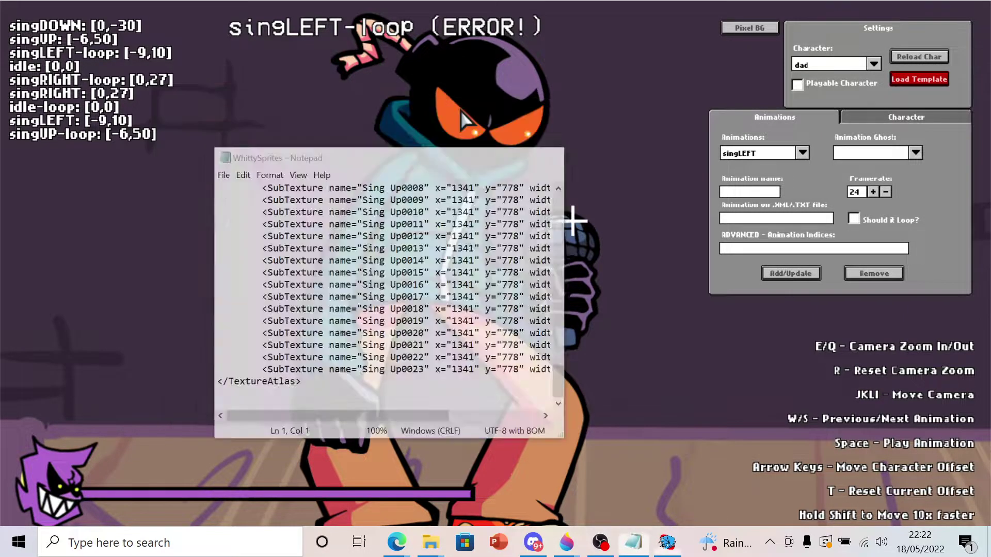
click(800, 154)
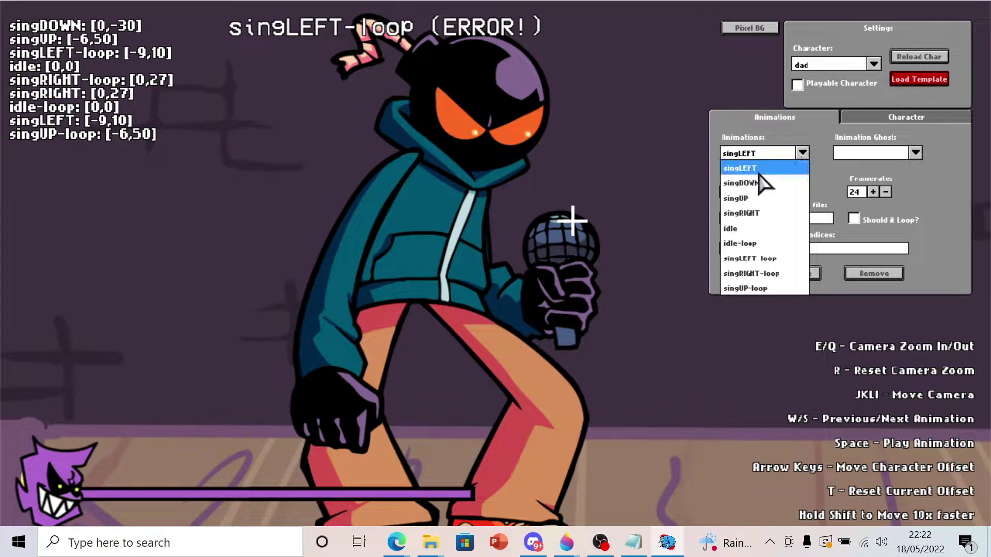
Give the idle animation the idle0 XML prefix and apply it
click(736, 229)
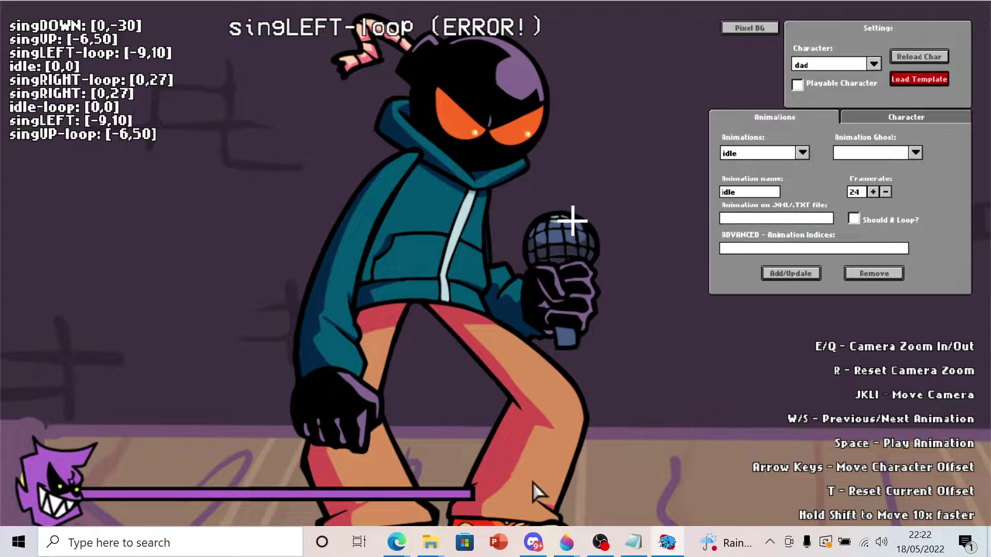
click(634, 542)
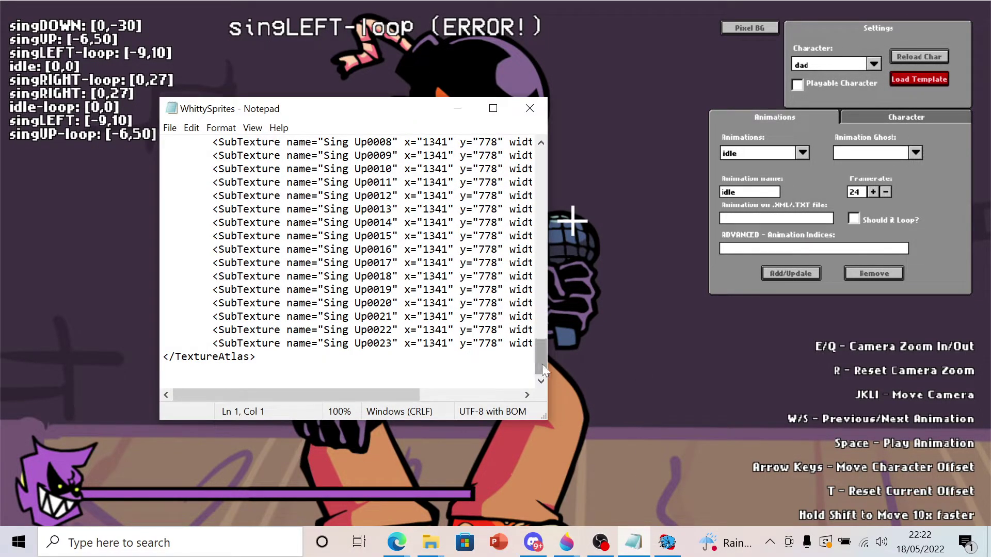
drag(542, 364, 543, 160)
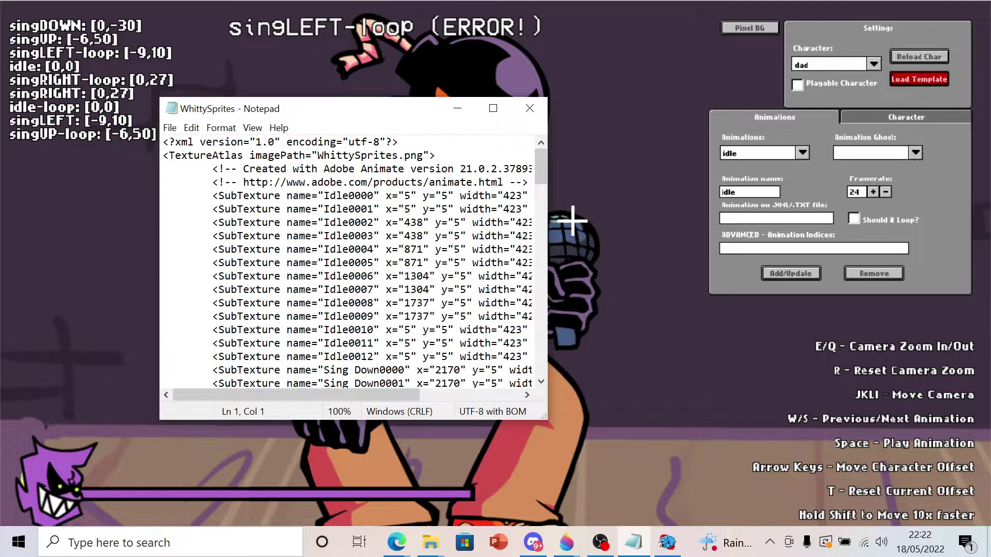
click(458, 108)
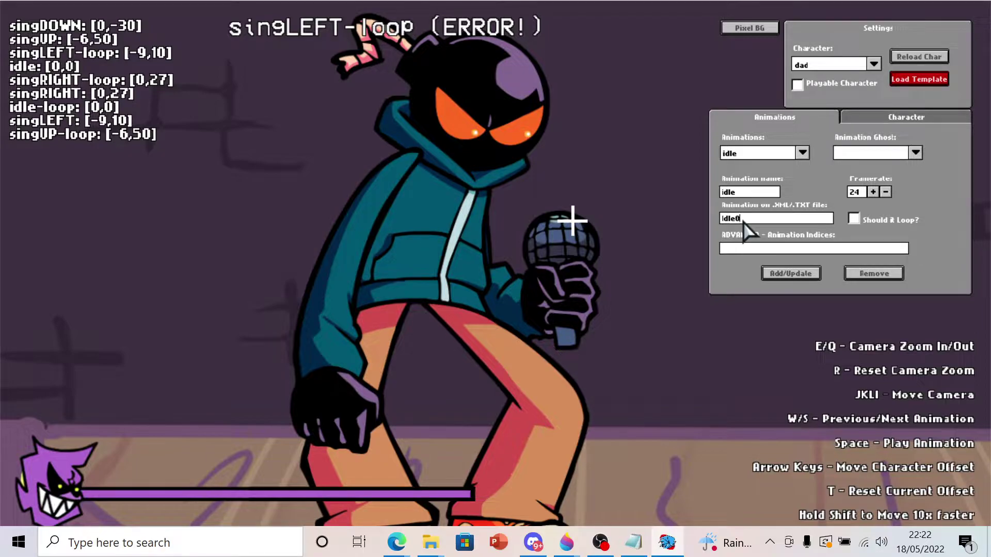
click(792, 273)
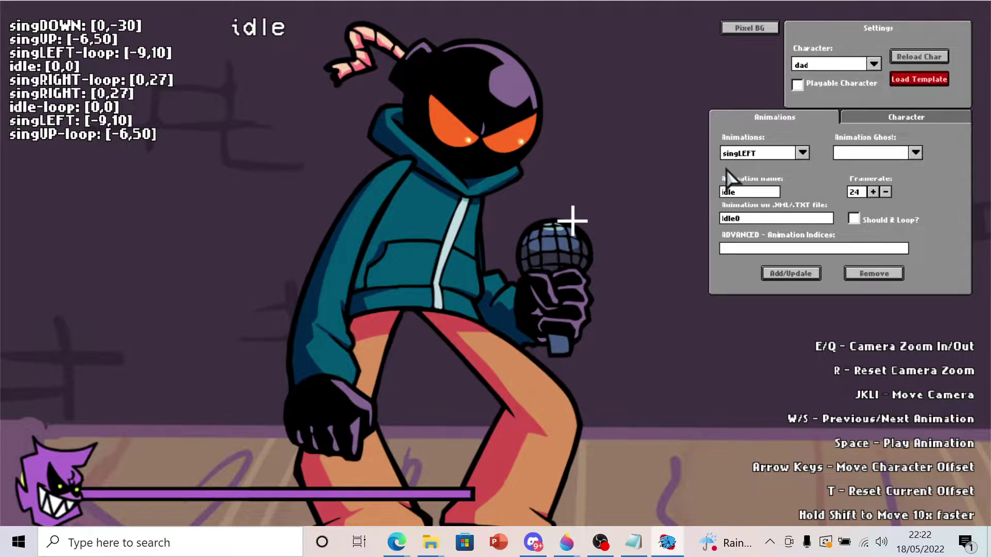
Replace singLEFT's old Dad Sing Note prefix with Whitty's frames and preview the animations
click(798, 153)
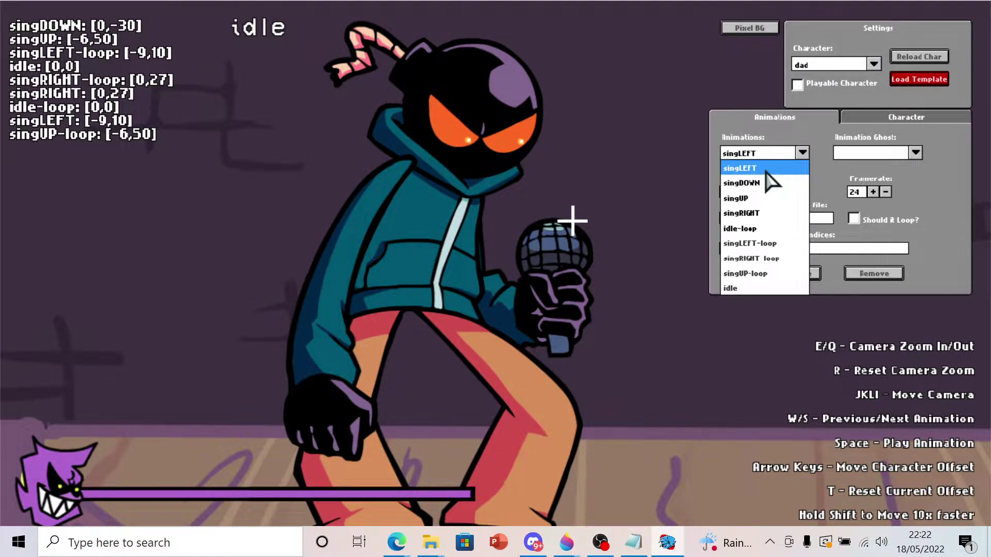
click(767, 171)
click(796, 218)
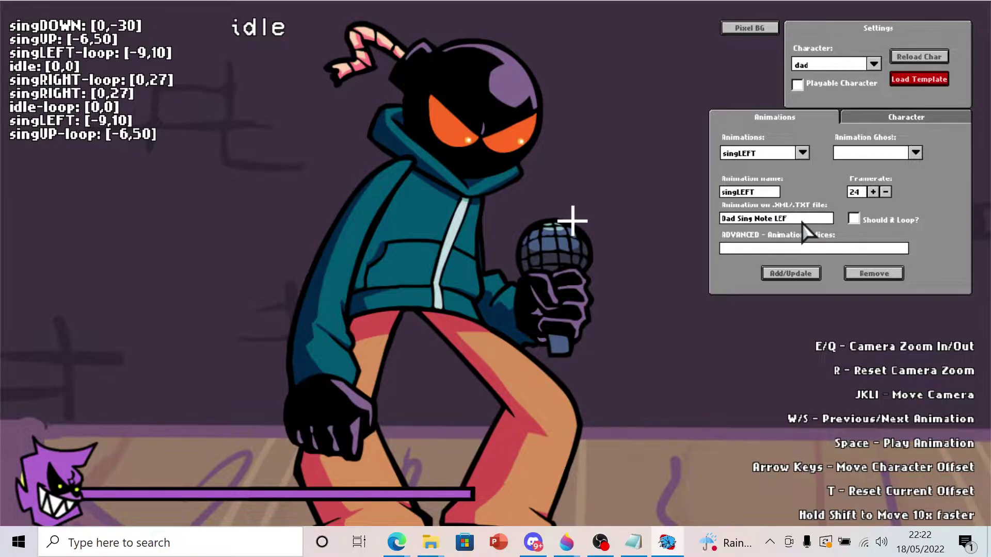
key(BackSpace)
key(BackSpace)
key(BackSpace)
key(BackSpace)
key(BackSpace)
key(BackSpace)
key(BackSpace)
key(BackSpace)
key(BackSpace)
key(BackSpace)
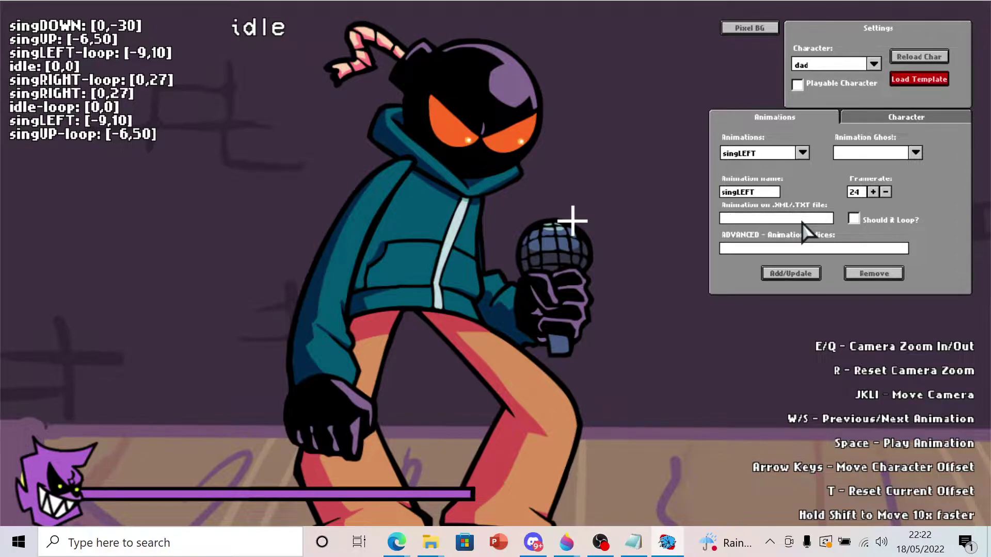
click(634, 542)
drag(540, 162, 540, 249)
click(458, 108)
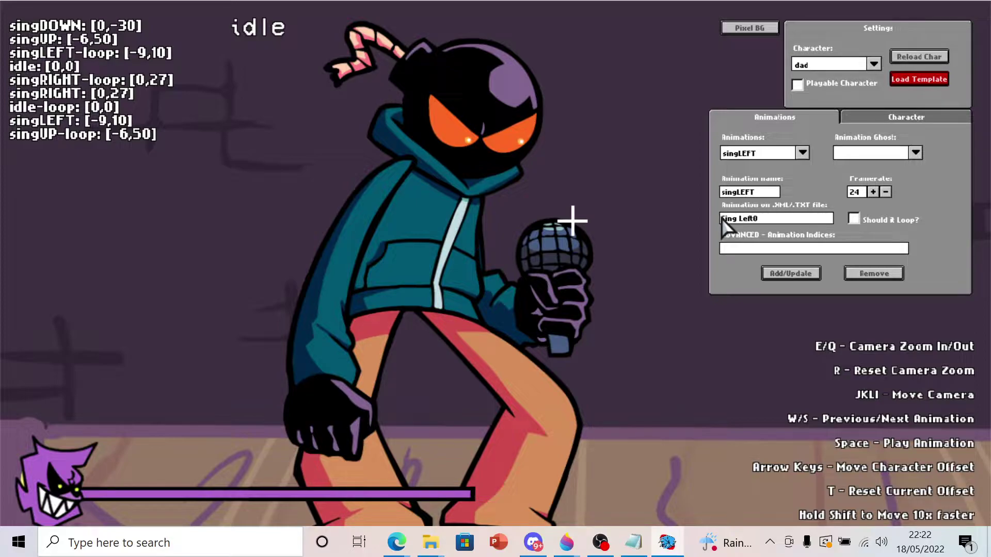
click(797, 275)
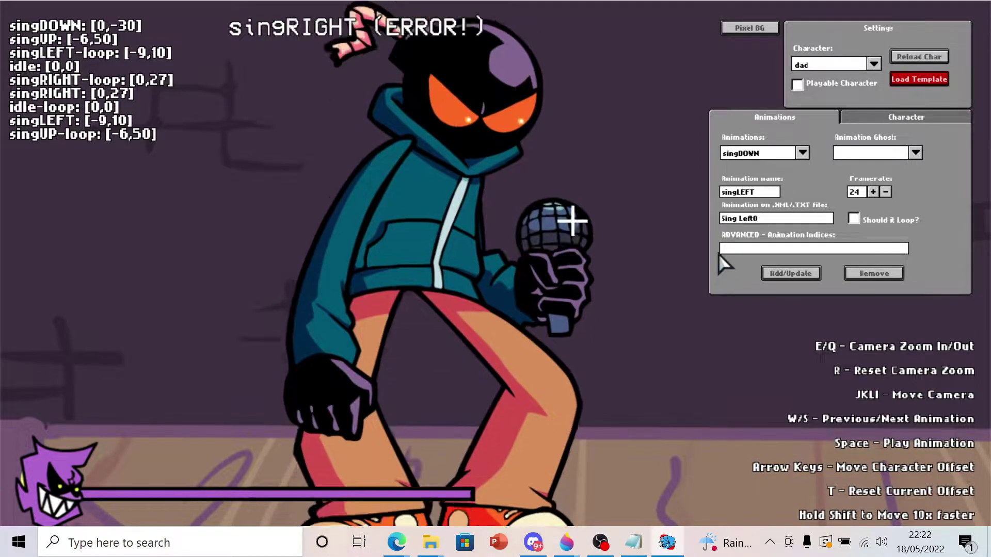
key(s)
key(w)
key(w)
key(w)
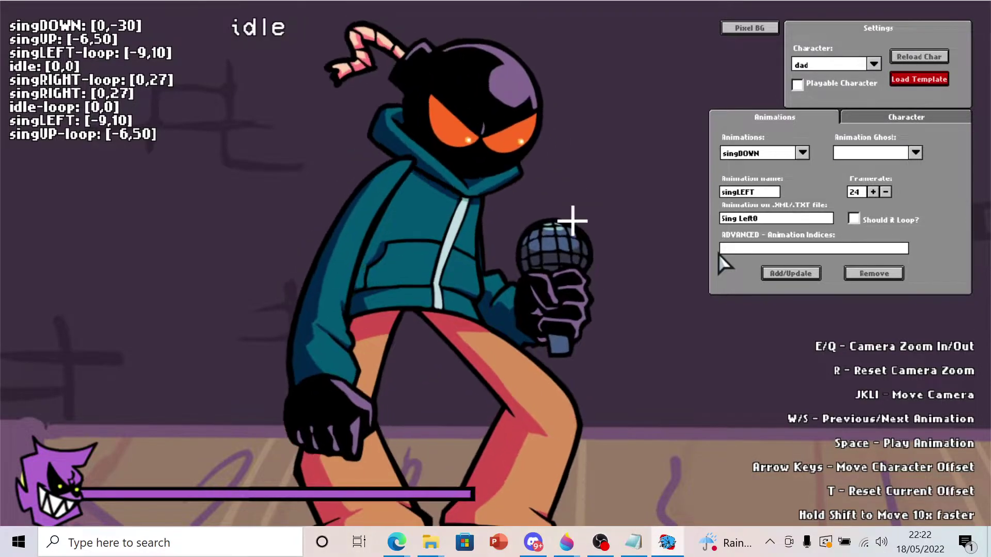
key(w)
key(w)
key(w)
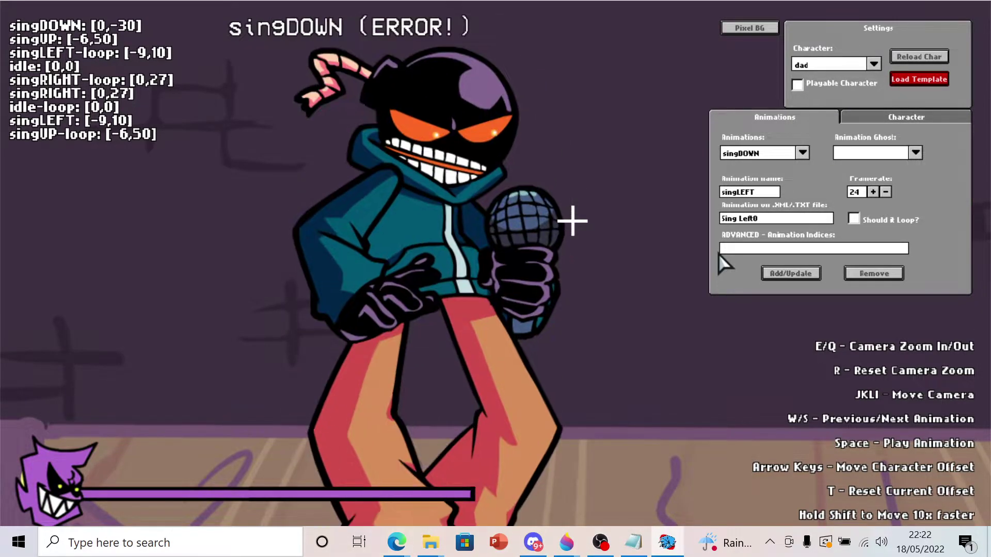
Point singDOWN to Sing Down0 and singUP to Sing Up0
click(804, 153)
click(776, 168)
key(BackSpace)
key(BackSpace)
key(BackSpace)
key(BackSpace)
key(BackSpace)
key(BackSpace)
key(BackSpace)
key(BackSpace)
key(BackSpace)
key(BackSpace)
key(BackSpace)
key(BackSpace)
key(BackSpace)
key(BackSpace)
key(BackSpace)
key(BackSpace)
key(BackSpace)
click(791, 273)
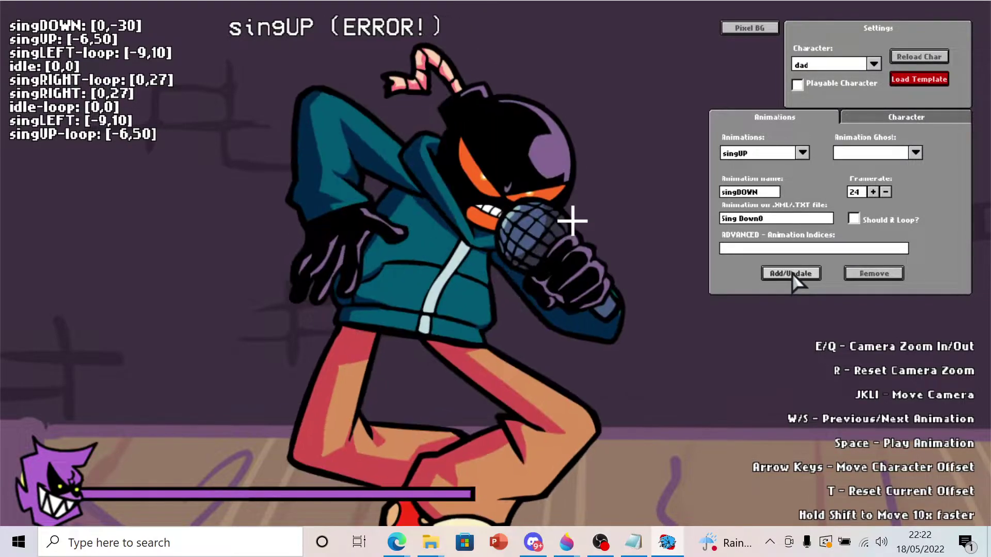
click(802, 153)
click(775, 166)
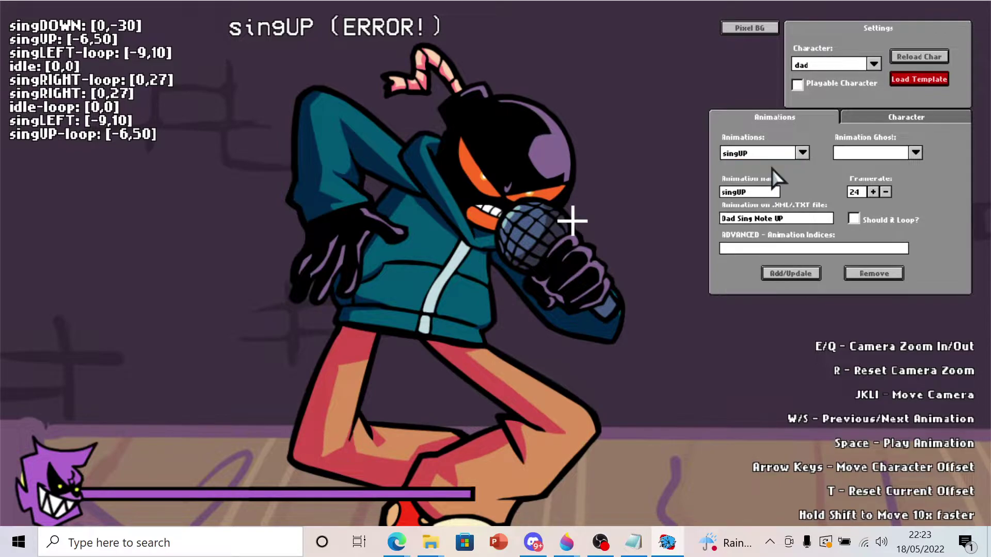
click(794, 218)
key(BackSpace)
key(BackSpace)
key(BackSpace)
key(BackSpace)
key(BackSpace)
key(BackSpace)
key(BackSpace)
key(BackSpace)
click(773, 269)
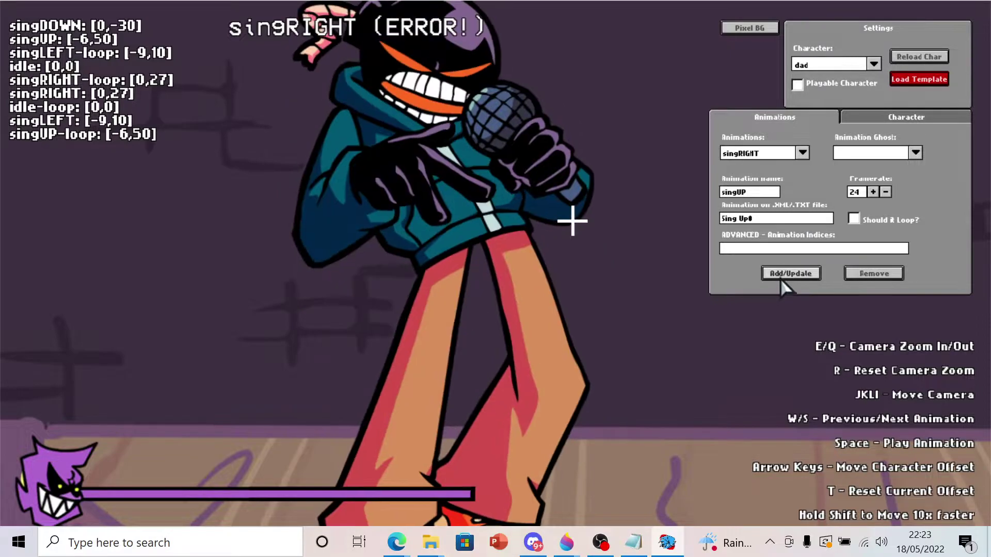
click(772, 268)
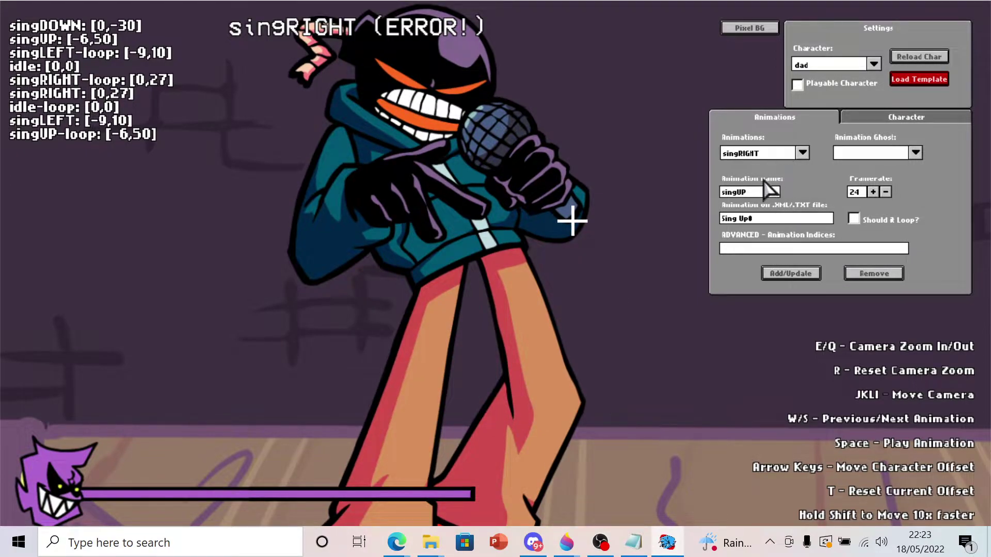
Point singRIGHT to the Sing Right0 frames
click(801, 153)
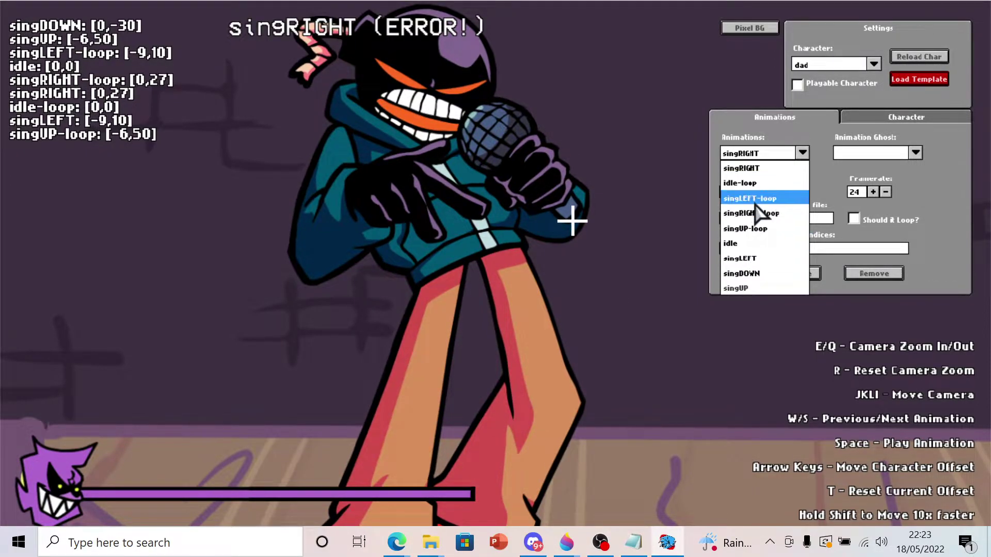
click(756, 169)
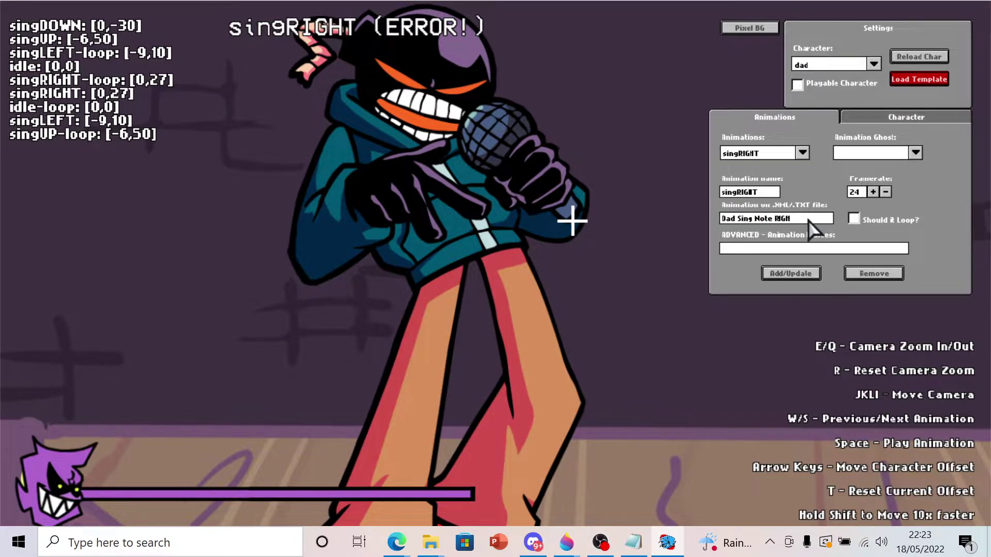
key(BackSpace)
key(BackSpace)
key(BackSpace)
key(BackSpace)
key(BackSpace)
key(BackSpace)
key(BackSpace)
key(BackSpace)
key(BackSpace)
key(BackSpace)
key(BackSpace)
key(BackSpace)
key(BackSpace)
key(BackSpace)
key(BackSpace)
key(BackSpace)
key(BackSpace)
key(BackSpace)
key(BackSpace)
click(790, 273)
Cycle through Whitty's animations, comparing the idle and singLEFT poses
key(s)
key(s)
key(s)
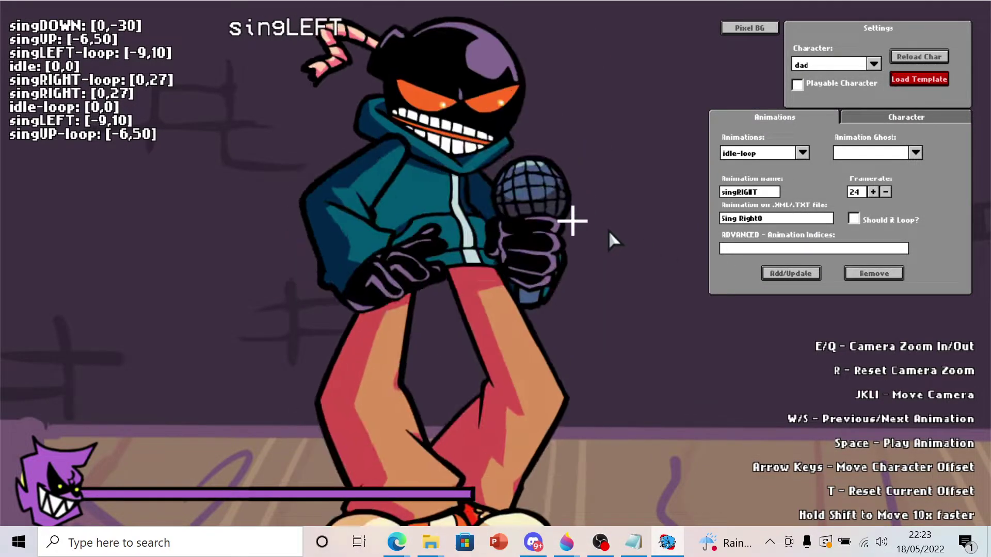
key(s)
key(s)
key(s)
key(s)
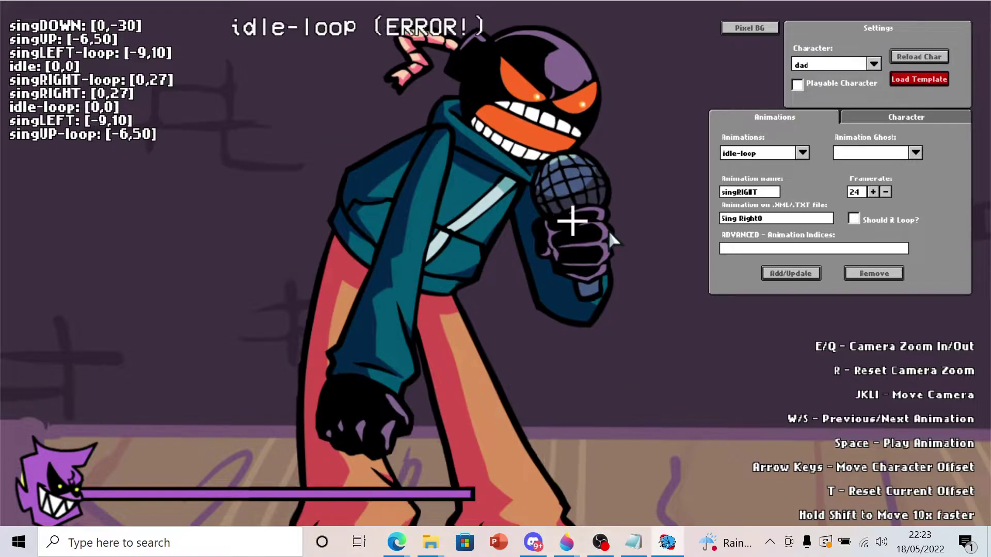
key(s)
key(s)
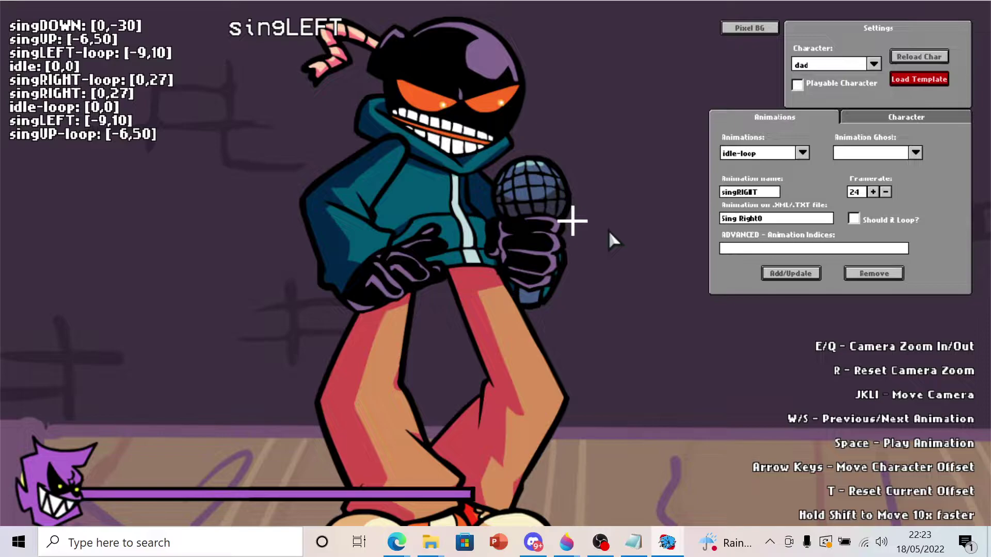
key(k)
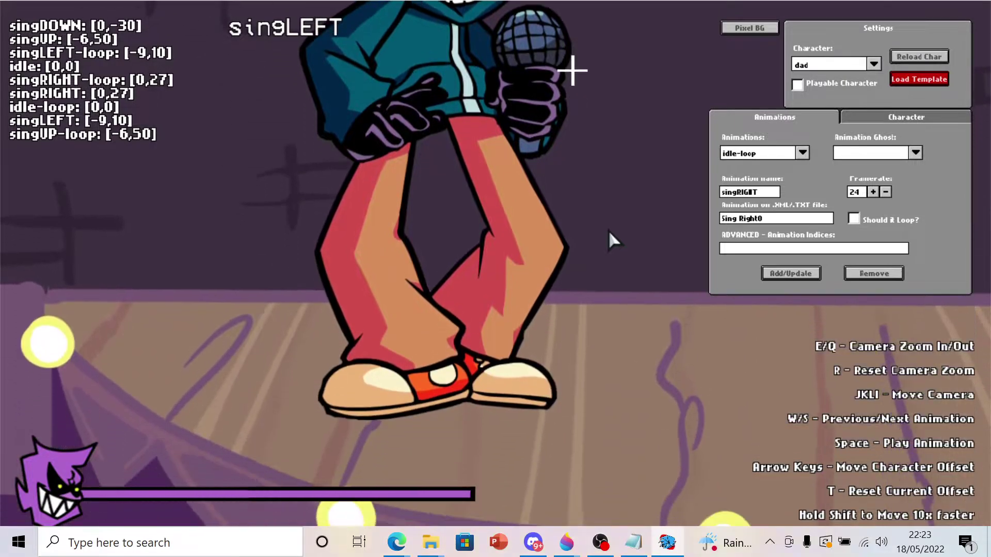
key(s)
key(w)
key(s)
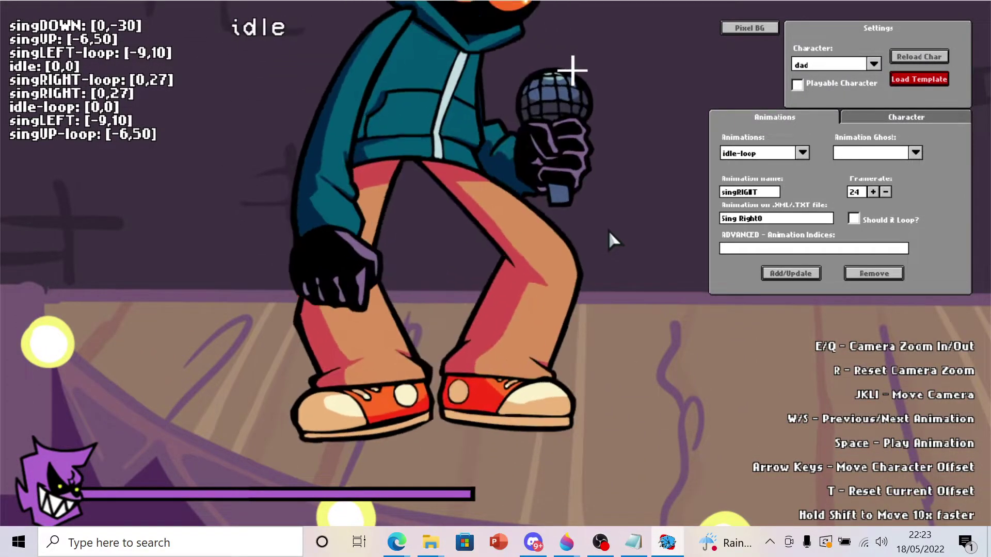
key(w)
key(s)
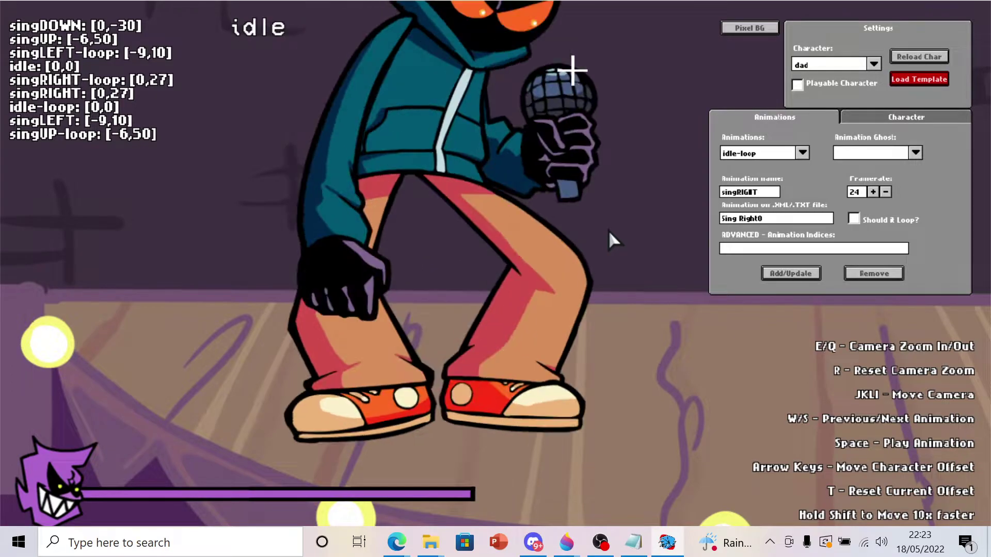
key(w)
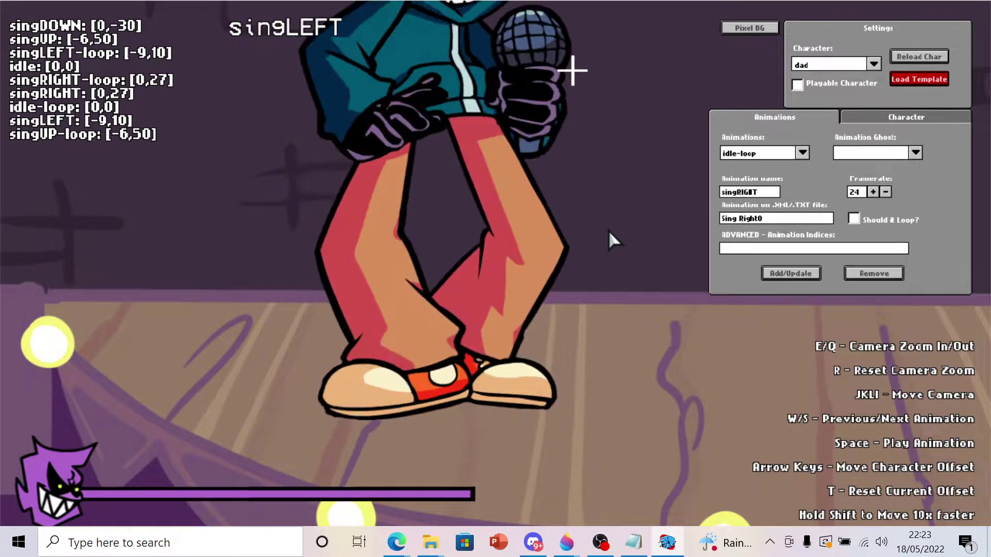
Shift the singLEFT offset to 22,-20
key(Left)
key(Left)
key(Left)
key(Left)
key(Left)
key(Left)
key(Left)
key(Left)
key(Left)
key(Left)
key(Left)
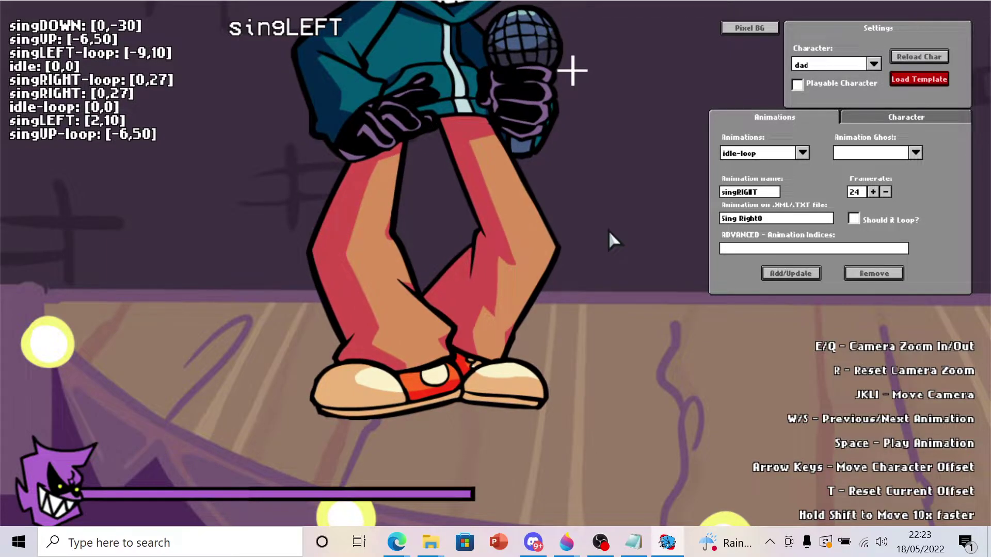
key(shift+Right)
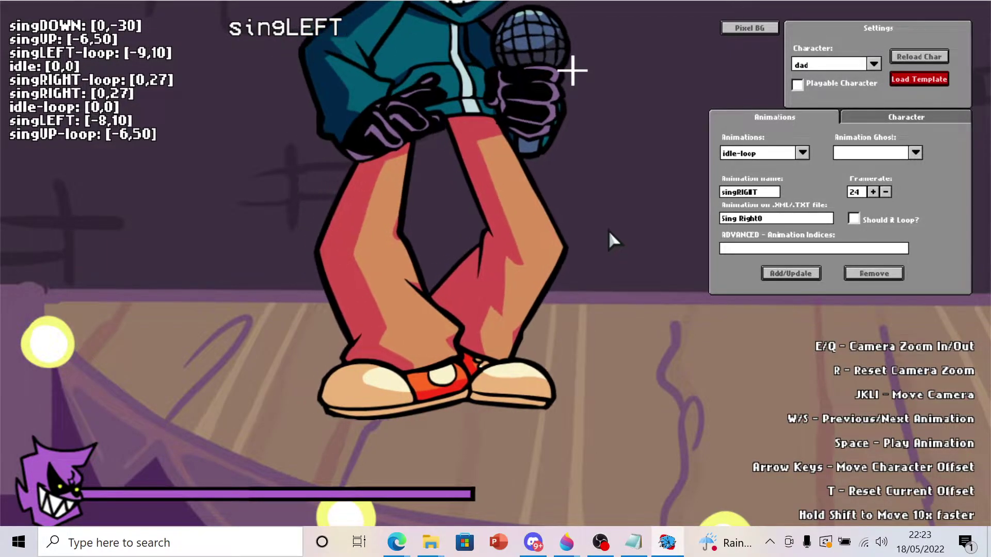
key(shift+Left)
key(shift+Left)
key(shift+Left)
key(shift+Down)
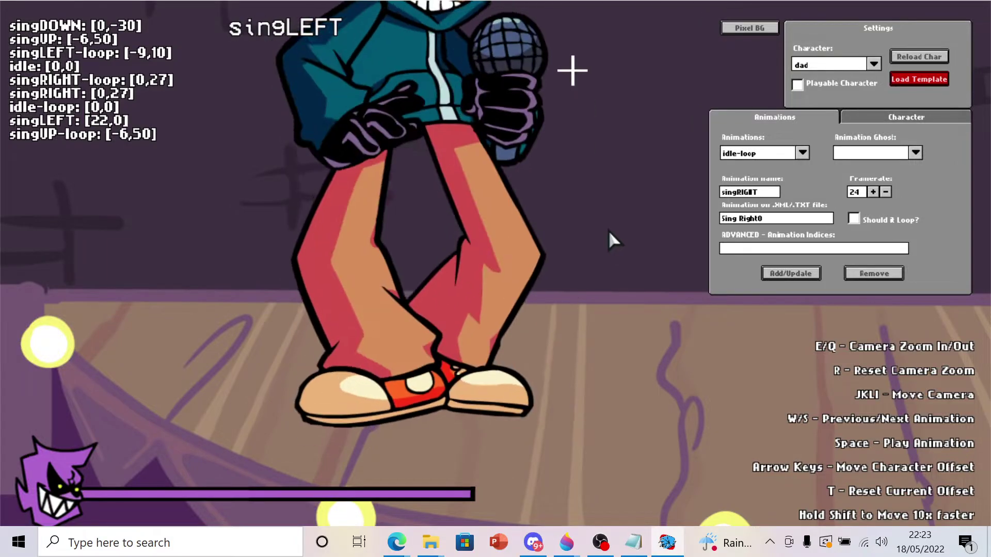
key(shift+Down)
key(shift+Down)
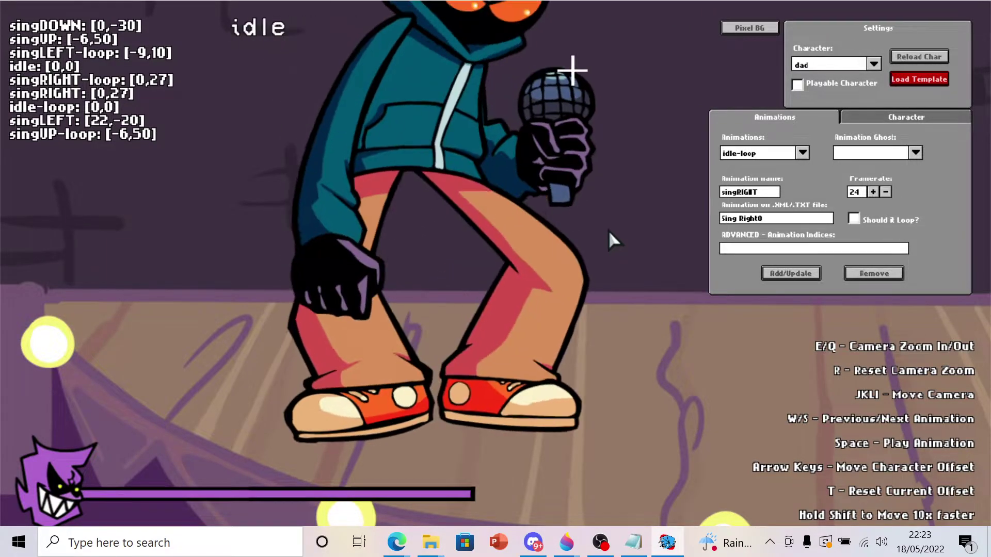
Set the singDOWN offset to 40,-57
key(space)
key(s)
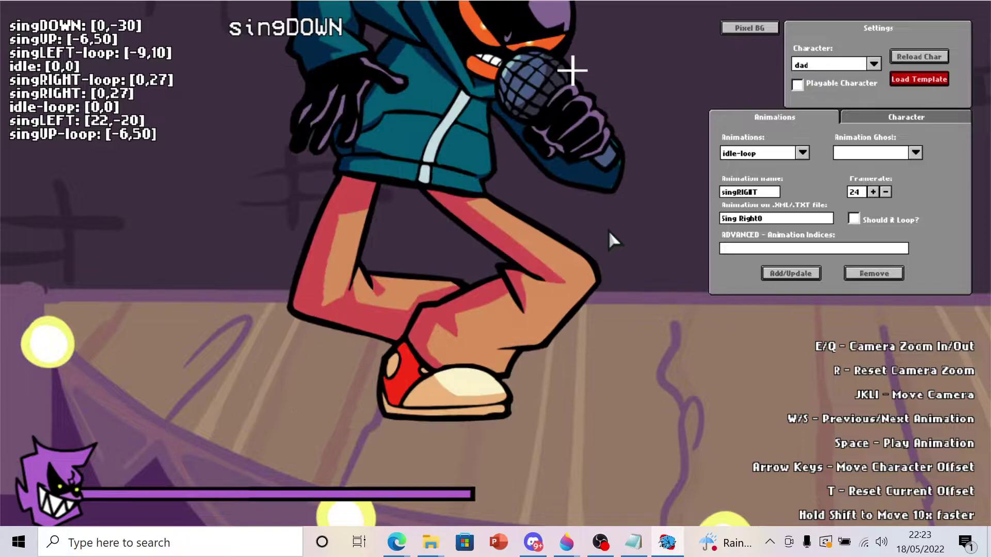
key(w)
key(s)
key(shift+Down)
key(shift+Left)
key(shift+Left)
key(shift+Down)
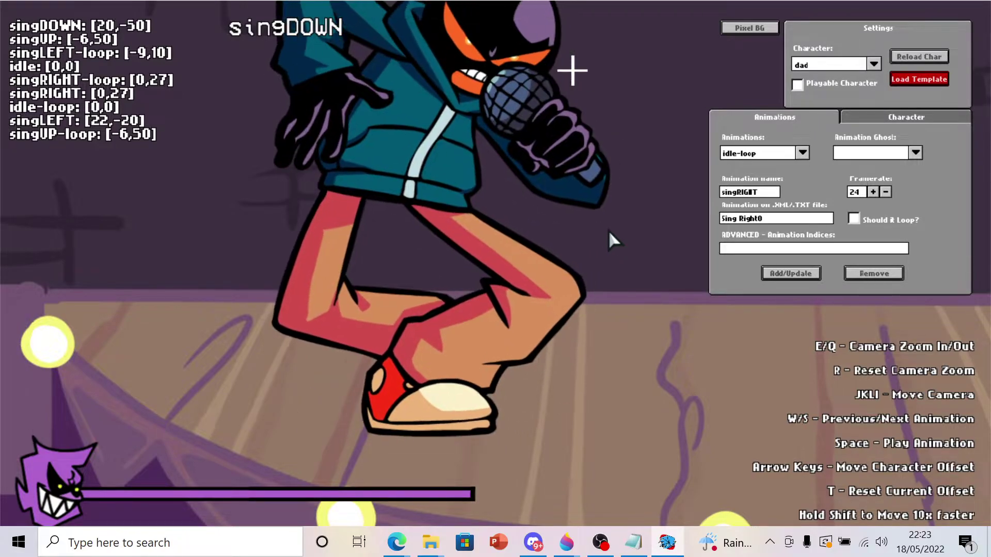
key(shift+Left)
key(shift+Left)
key(w)
key(s)
key(w)
key(s)
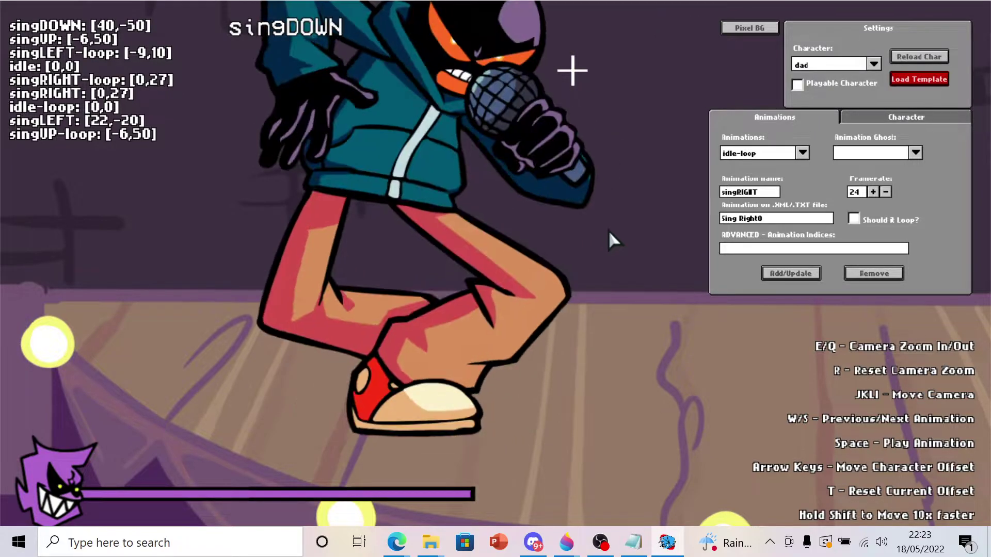
key(Down)
key(Down)
key(Down)
key(Down)
key(Down)
key(Down)
key(Down)
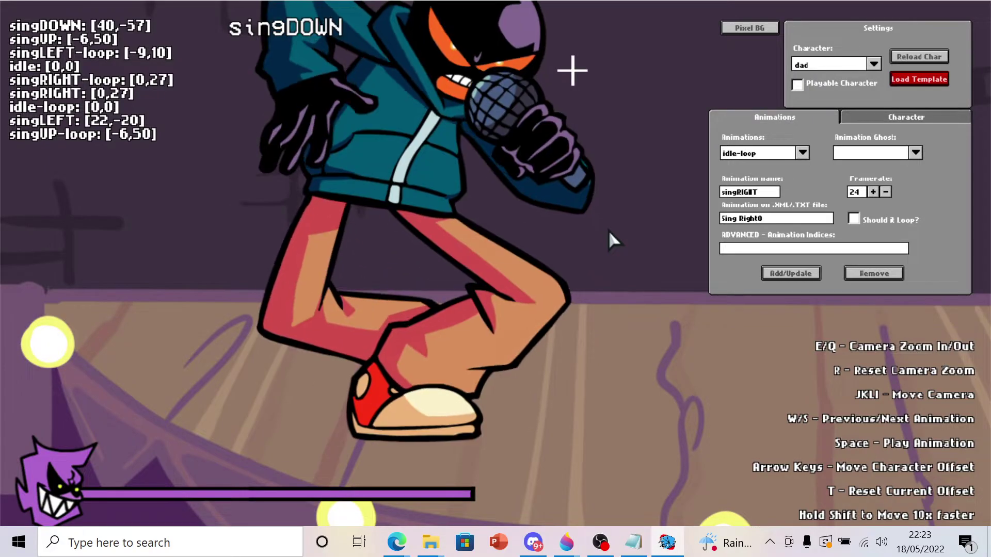
key(Up)
key(Up)
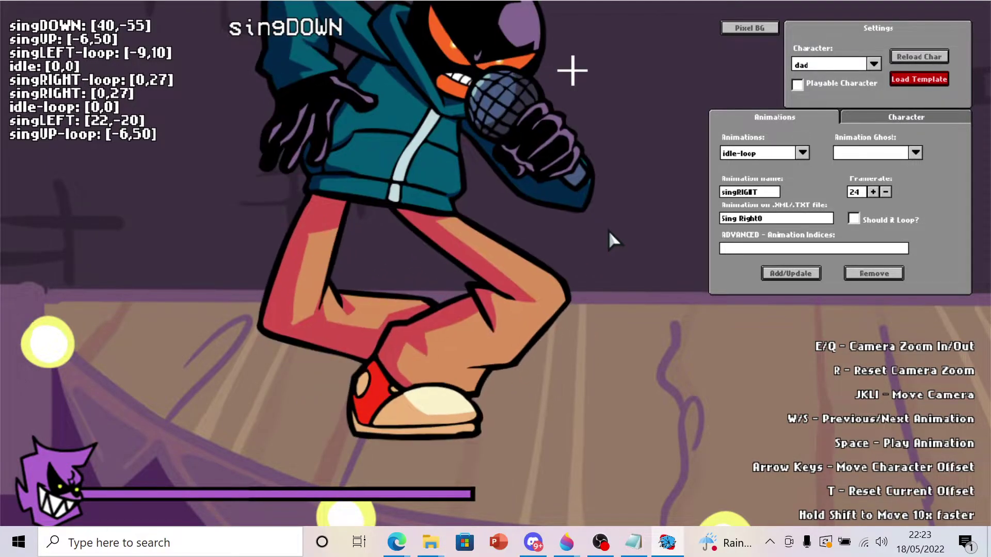
key(Down)
key(Down)
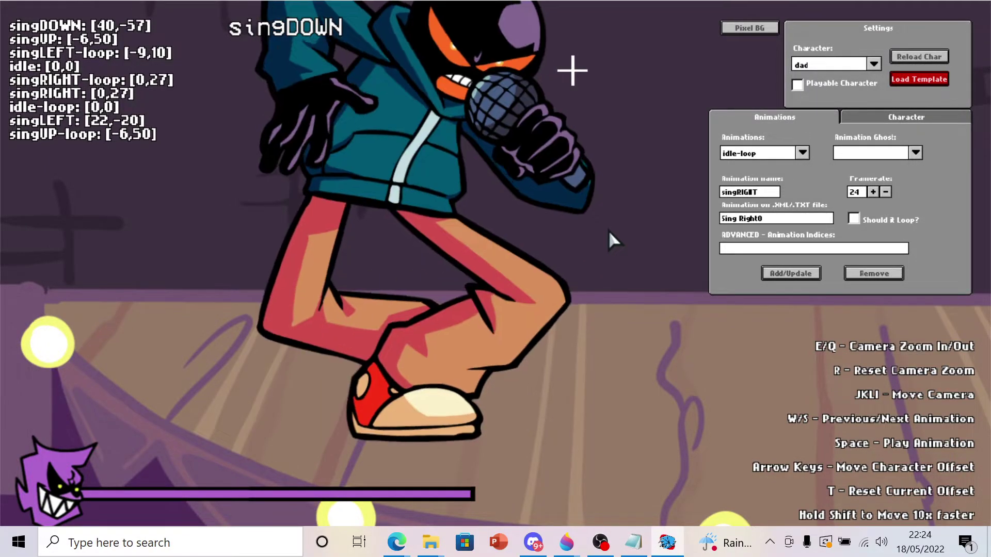
Roughly set the singUP offset to [-16,50] and singRIGHT to [-30,27]
key(s)
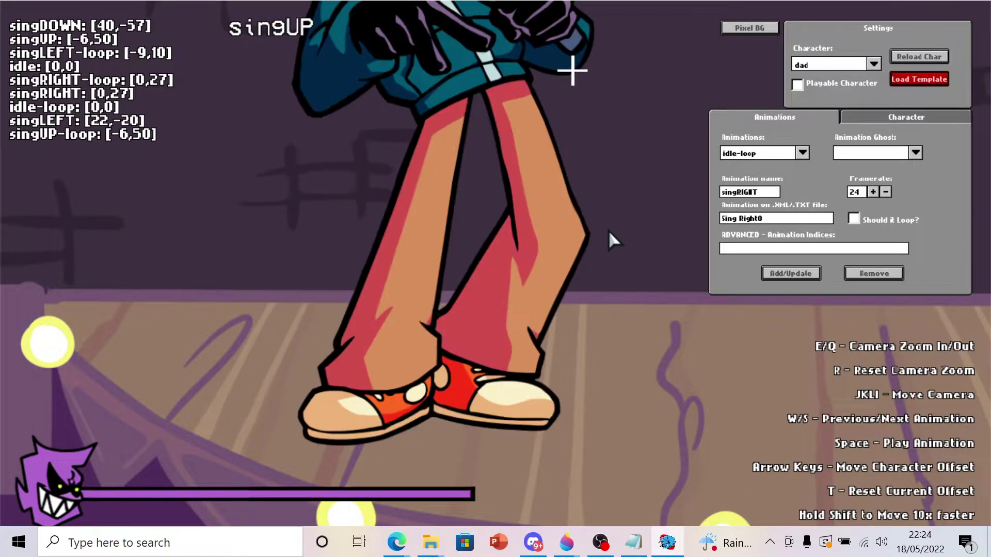
key(w)
key(w)
key(w)
key(w)
key(w)
key(w)
key(w)
key(w)
key(w)
key(s)
key(s)
key(s)
key(s)
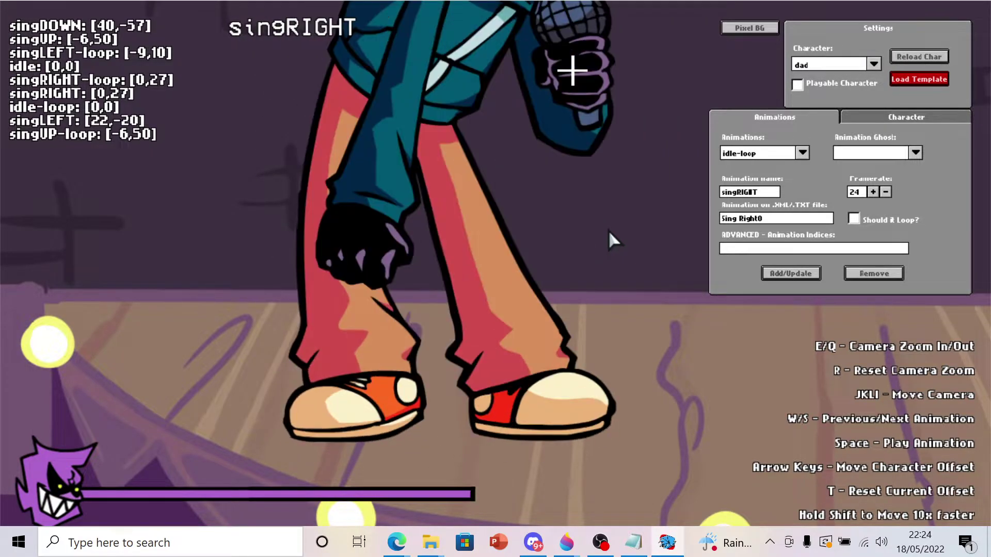
key(w)
key(w)
key(w)
key(w)
key(w)
key(w)
key(w)
key(s)
key(s)
key(s)
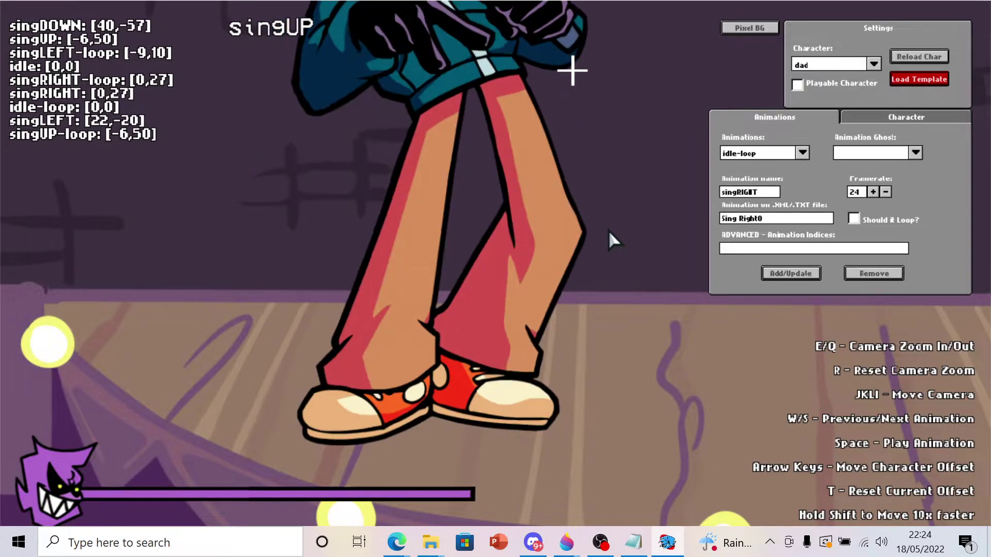
key(shift+Right)
key(s)
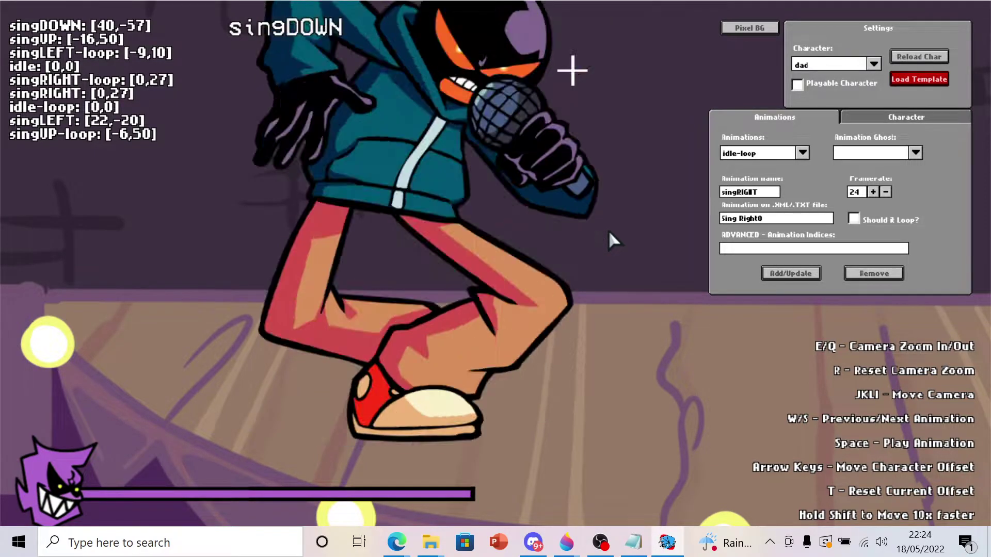
key(w)
key(s)
key(s)
key(s)
key(s)
key(w)
key(w)
key(w)
key(w)
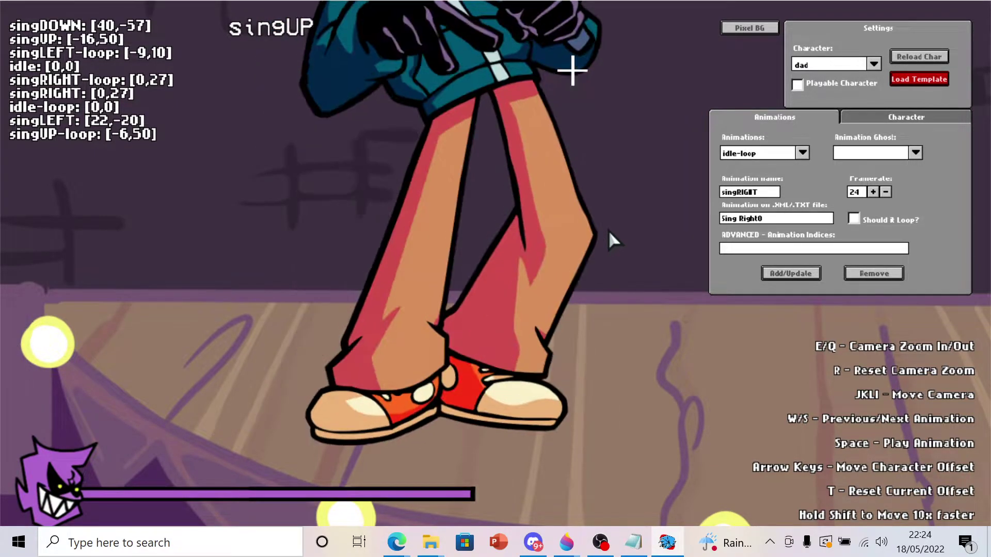
key(w)
key(w)
key(w)
key(s)
key(s)
key(s)
key(s)
key(s)
key(s)
key(s)
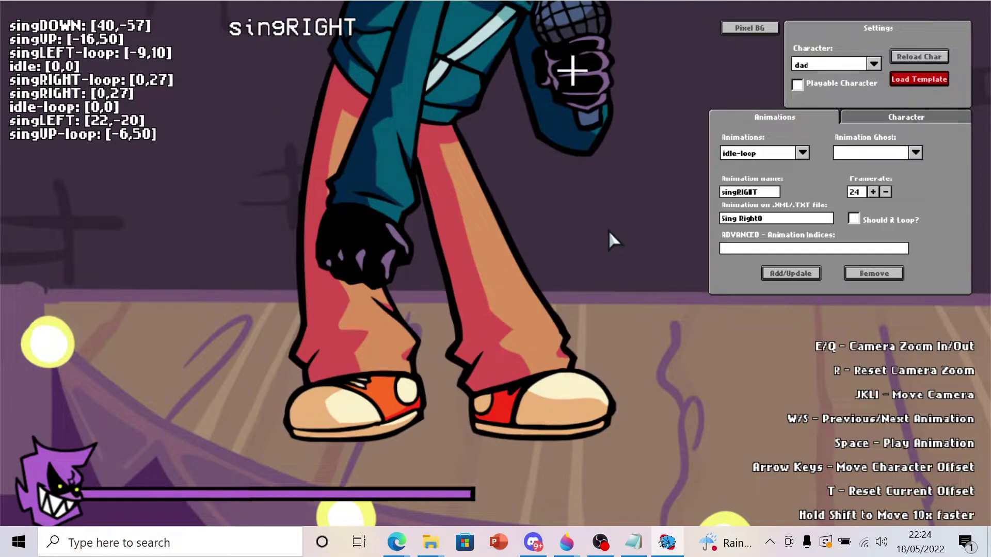
key(shift+Right)
key(shift+Right)
key(shift+Right)
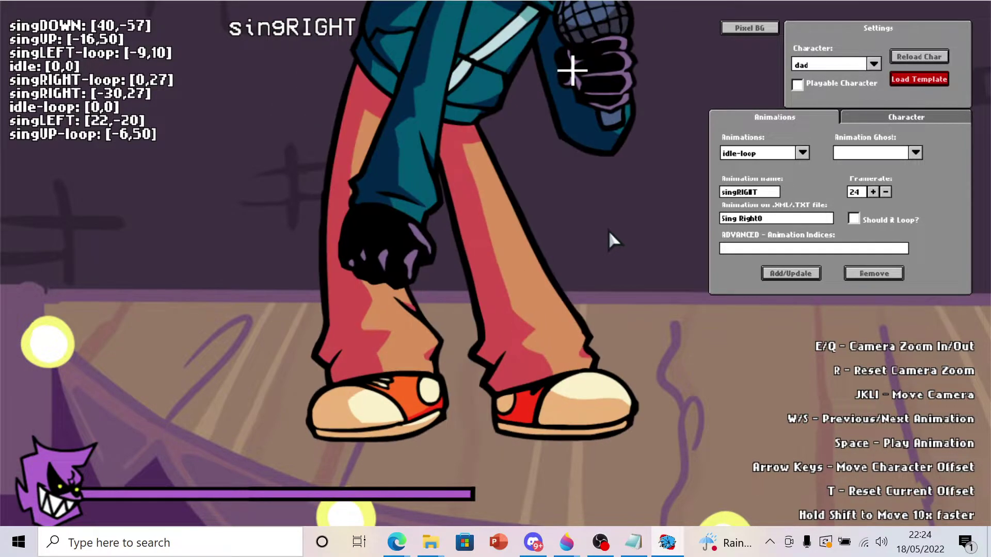
Compare the singDOWN and singUP poses, keeping singDOWN at [40,-57]
key(w)
key(w)
key(w)
key(w)
key(w)
key(w)
key(w)
key(s)
key(s)
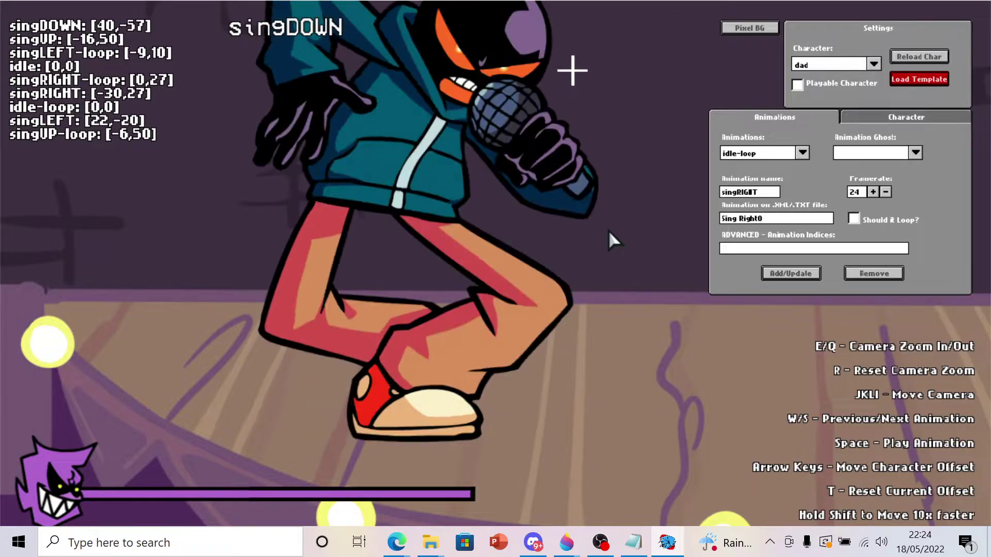
key(s)
key(w)
key(shift+Left)
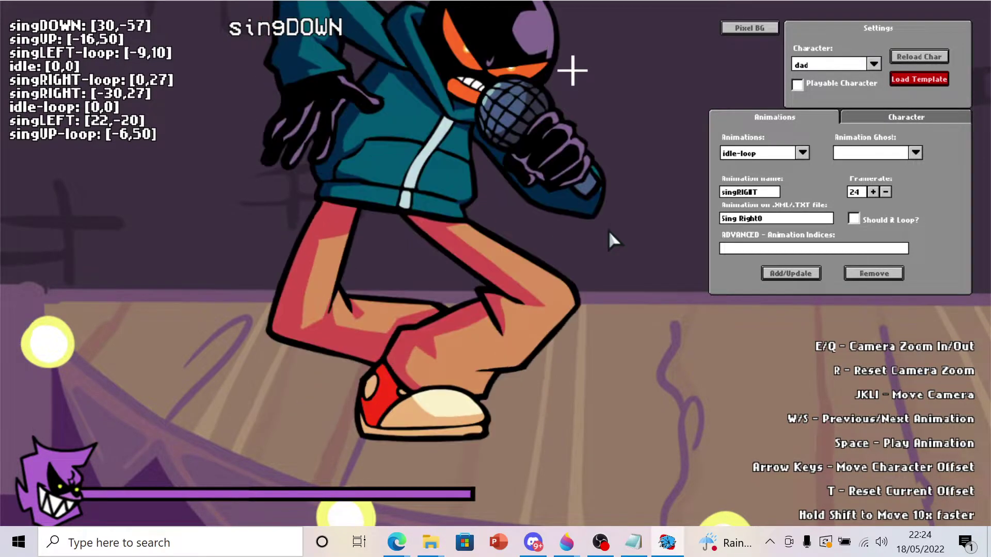
key(s)
key(w)
key(shift+Left)
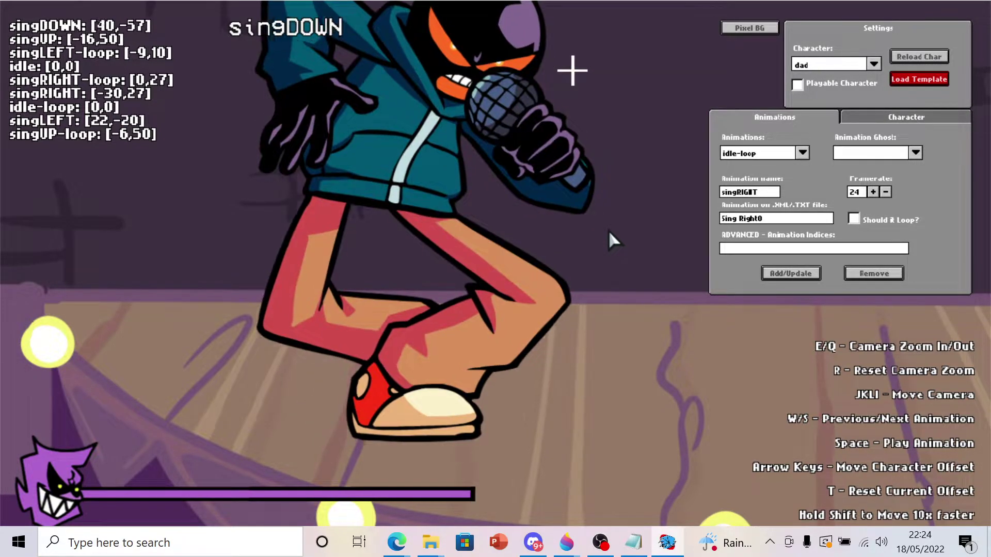
key(s)
key(w)
key(s)
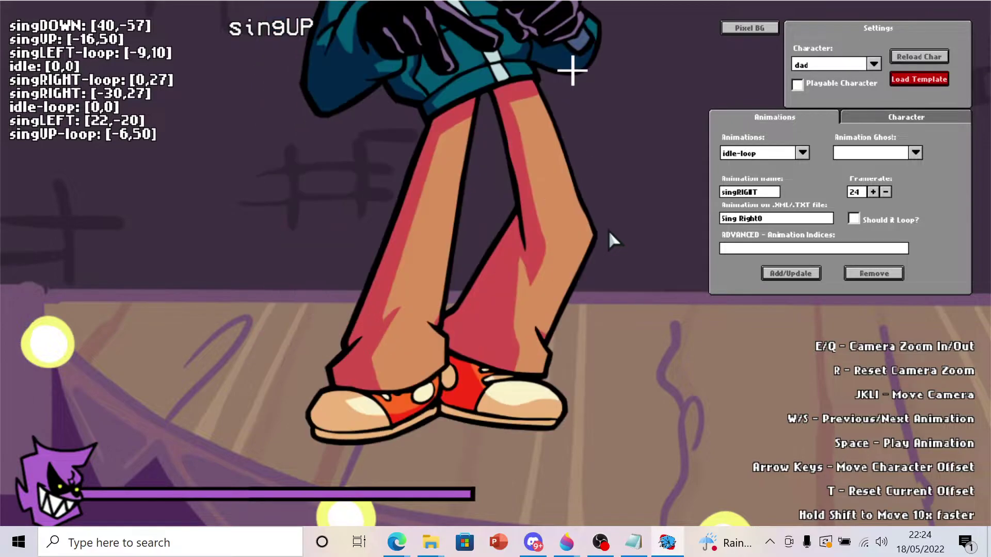
Finalise the singUP offset at [6,50] and singRIGHT at [-10,27]
key(shift+Left)
key(Left)
key(Left)
key(shift+Left)
key(s)
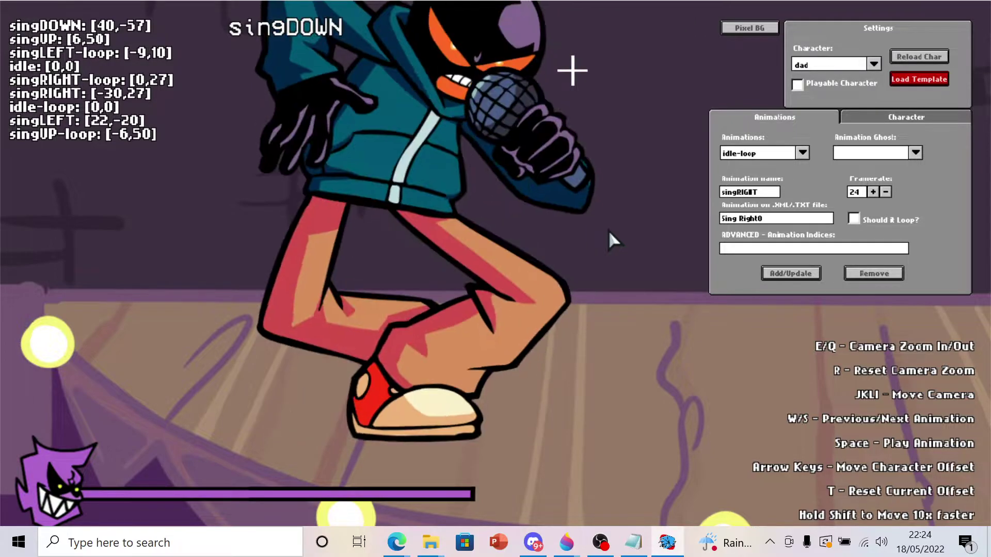
key(w)
key(w)
key(shift+Left)
key(s)
key(w)
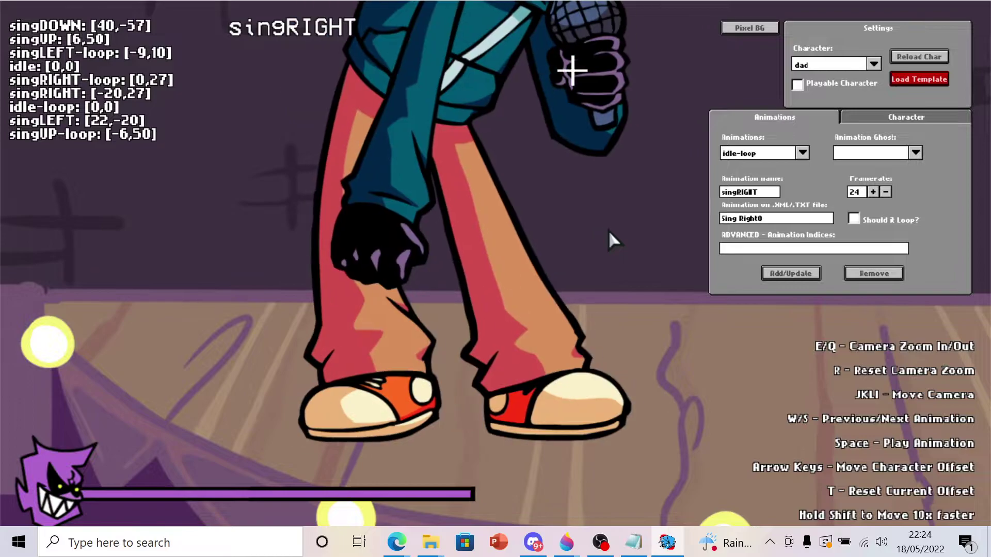
key(w)
key(s)
key(shift+Left)
Zoom in and out while stepping through the animations to check alignment
key(w)
key(w)
key(w)
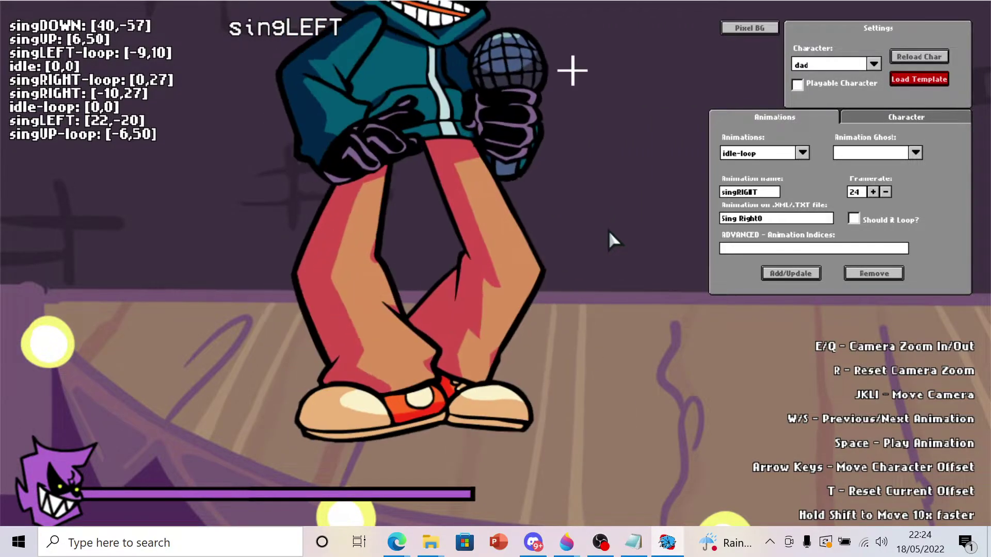
key(s)
key(w)
key(e)
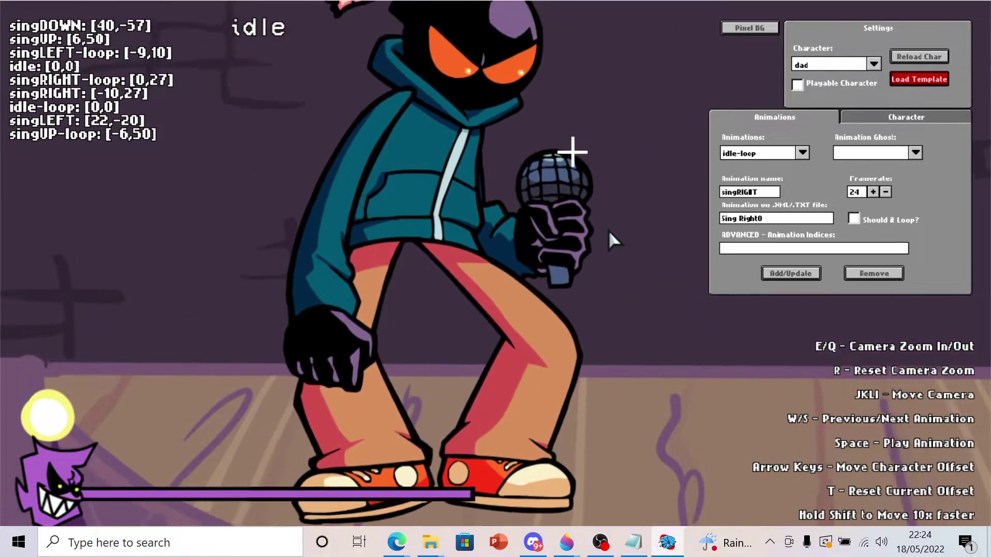
key(q)
key(w)
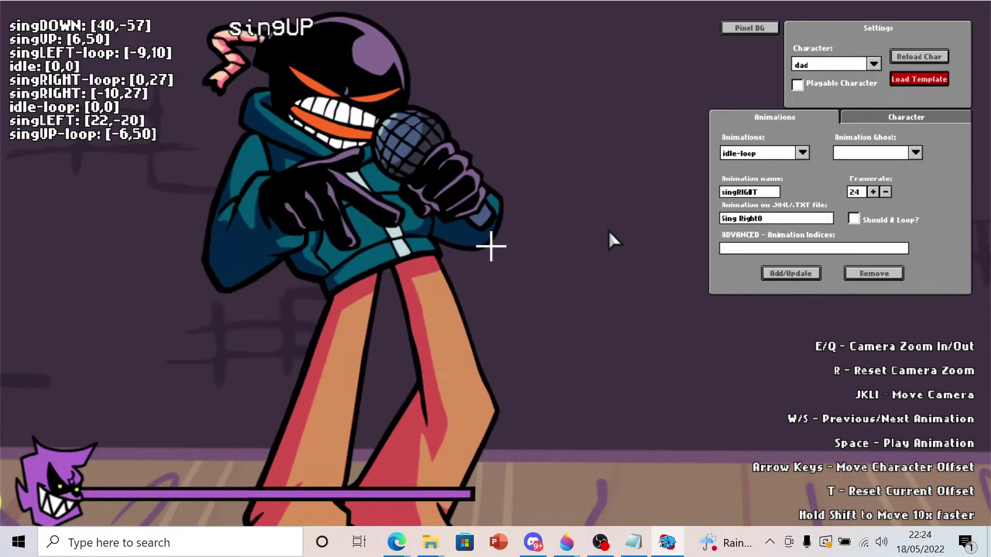
key(e)
key(s)
key(s)
key(w)
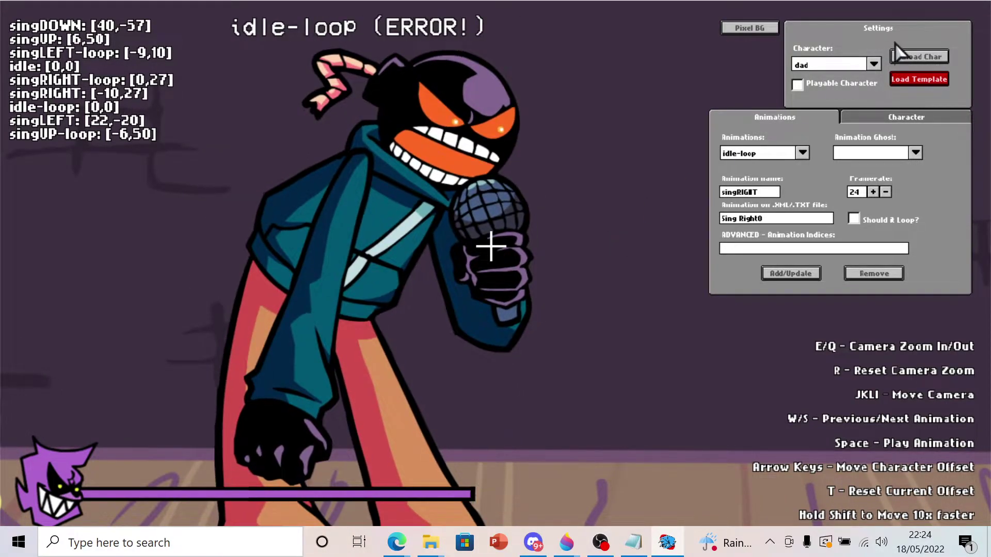
Open the Character settings tab, then bring the Untitled Paint 3D icon sheet forward
click(890, 117)
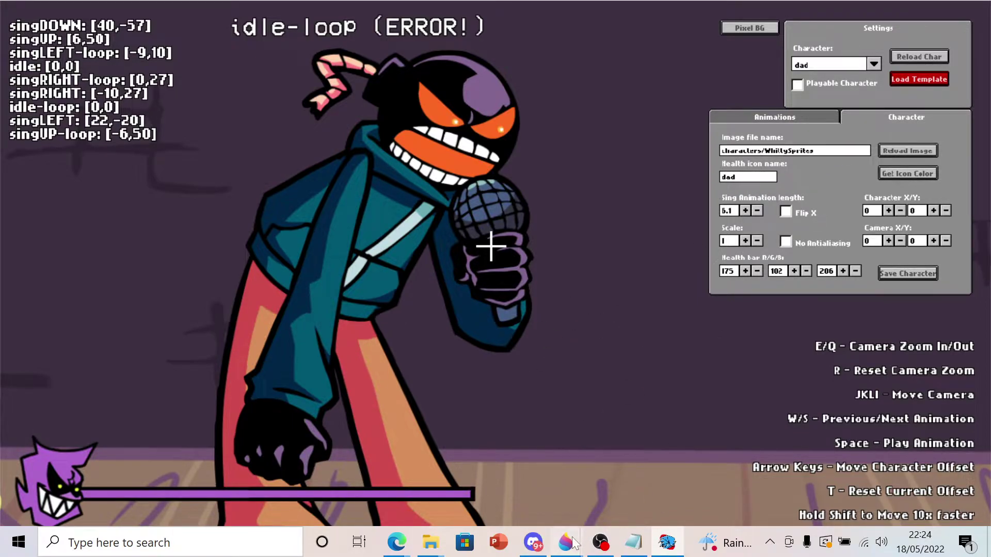
mouse_move(573, 543)
click(514, 482)
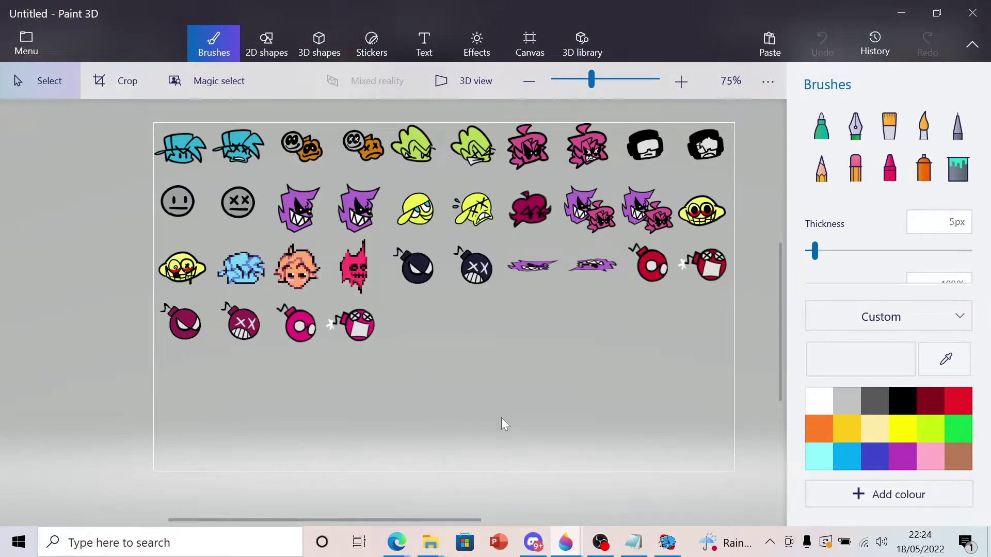
Browse the app list and peek at icon-dad.png before returning to the Untitled sheet
key(super)
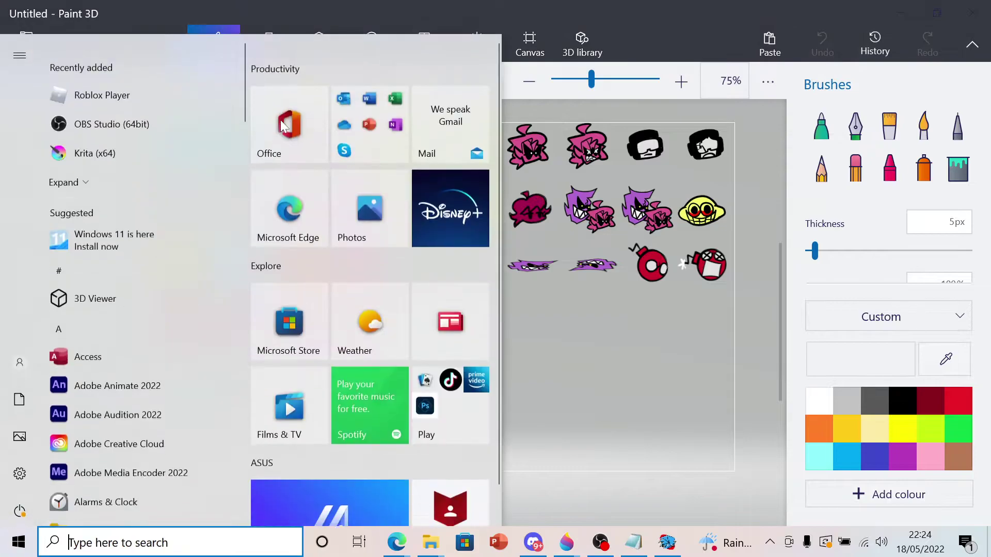
drag(244, 112, 227, 358)
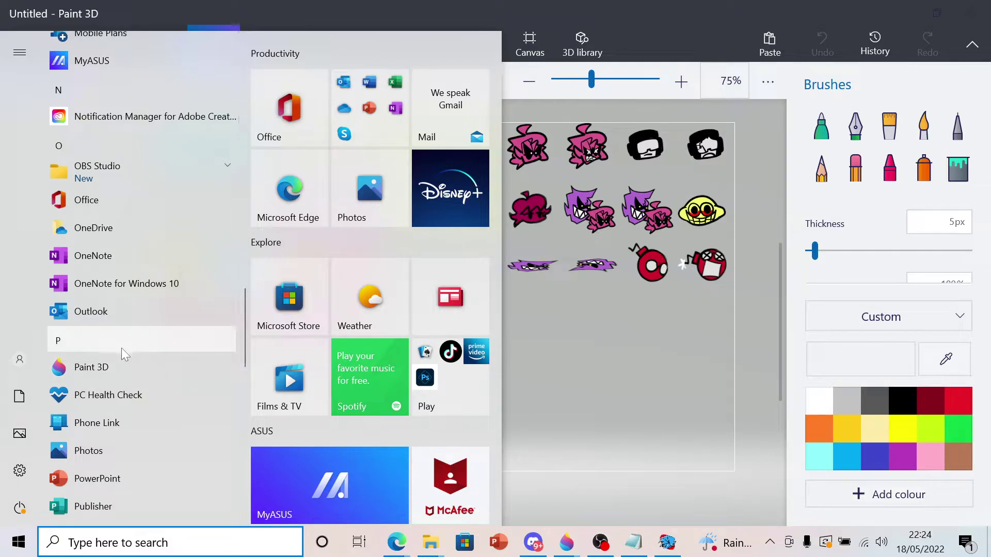
click(620, 394)
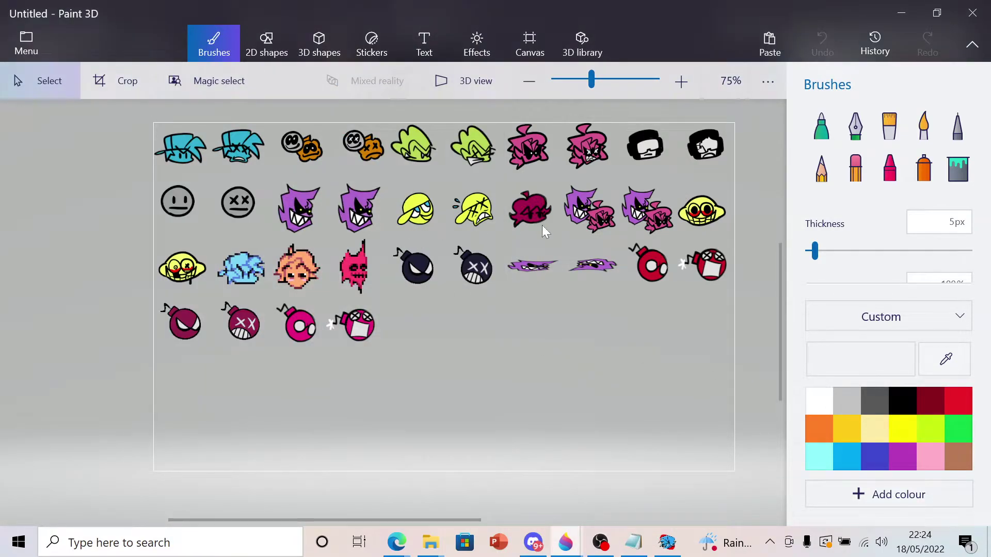
mouse_move(573, 542)
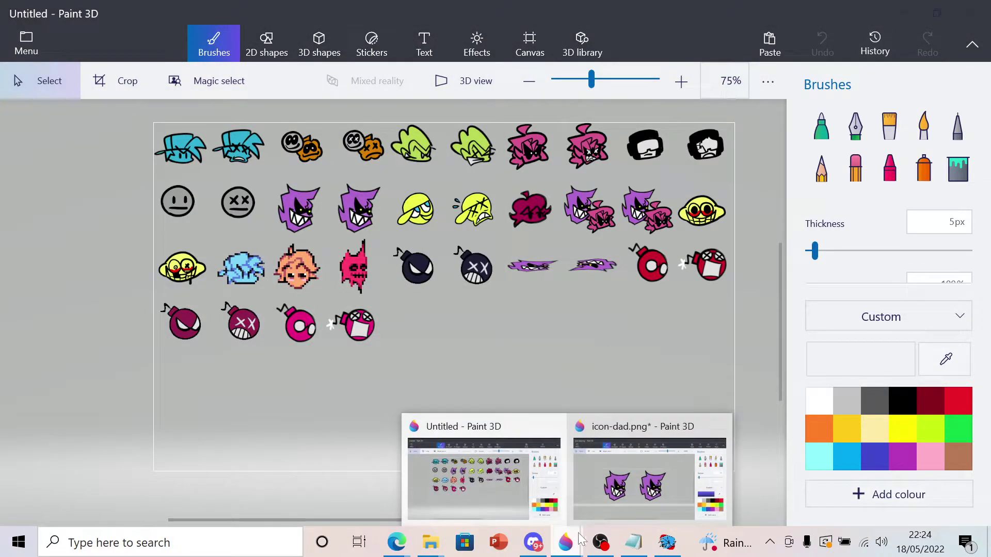
click(623, 486)
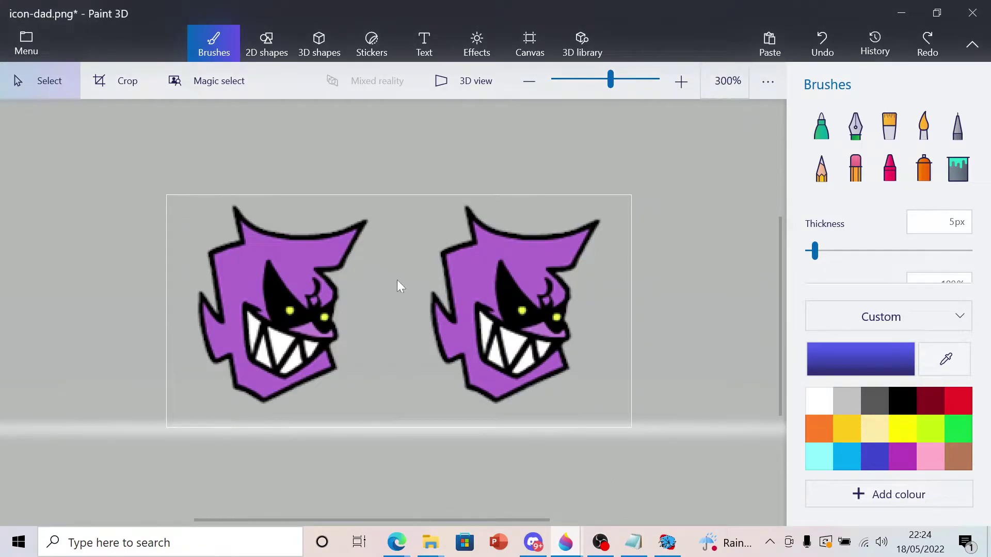
scroll(578, 520, right, 2)
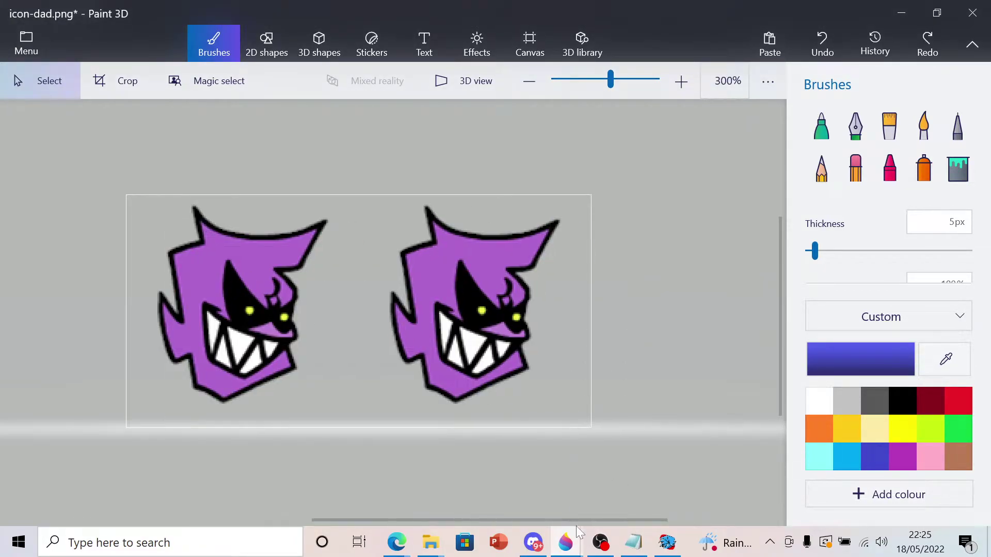
mouse_move(566, 531)
click(481, 445)
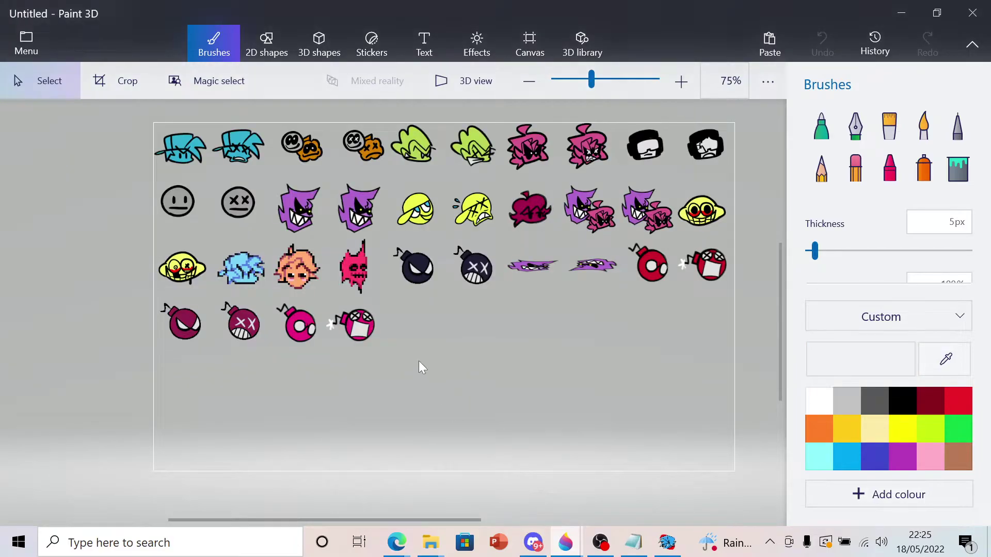
Zoom in and select the dark bomb icon as a 126 × 114 px region
ctrl+scroll(419, 360, up, 2)
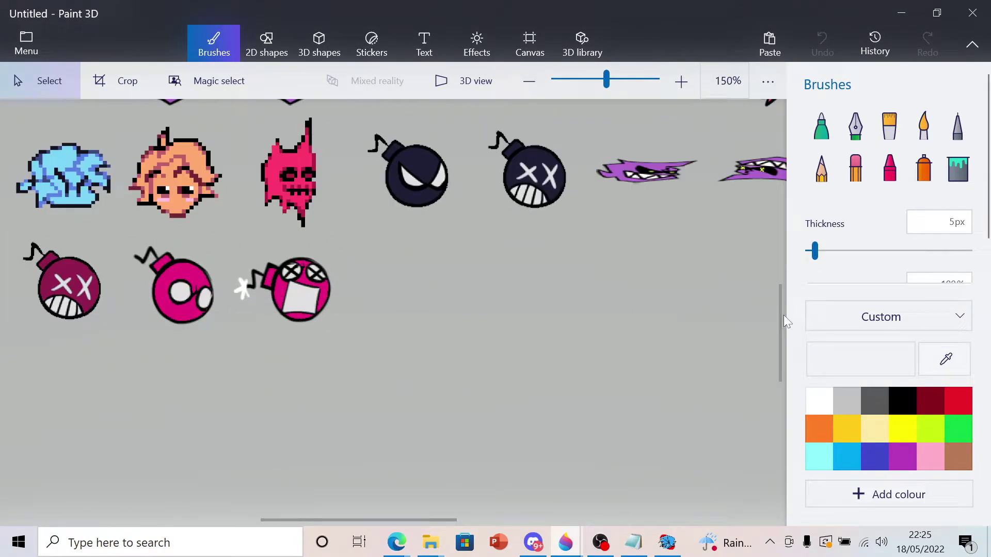
drag(778, 317, 767, 283)
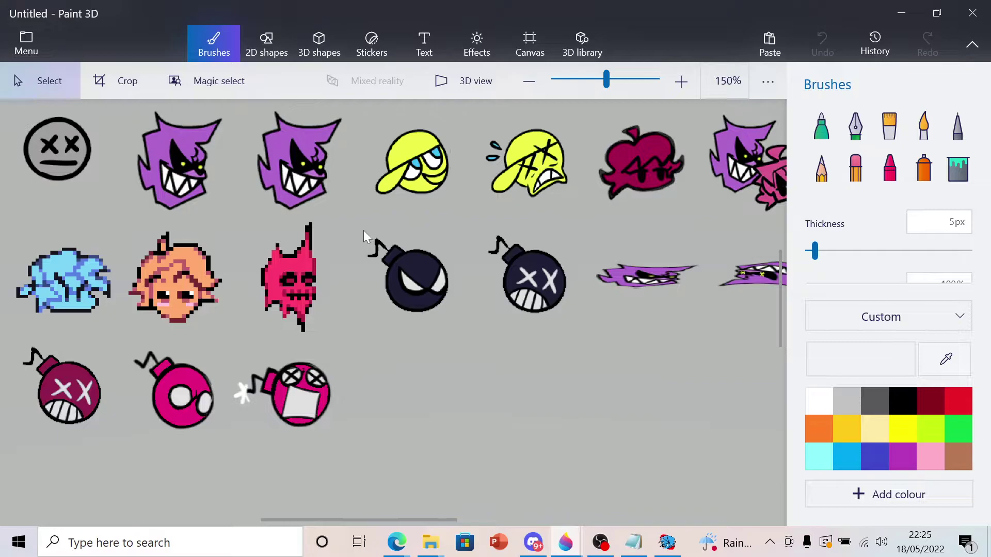
drag(361, 230, 458, 317)
Copy the dark bomb and paste it over the left purple face in icon-dad.png
right_click(415, 274)
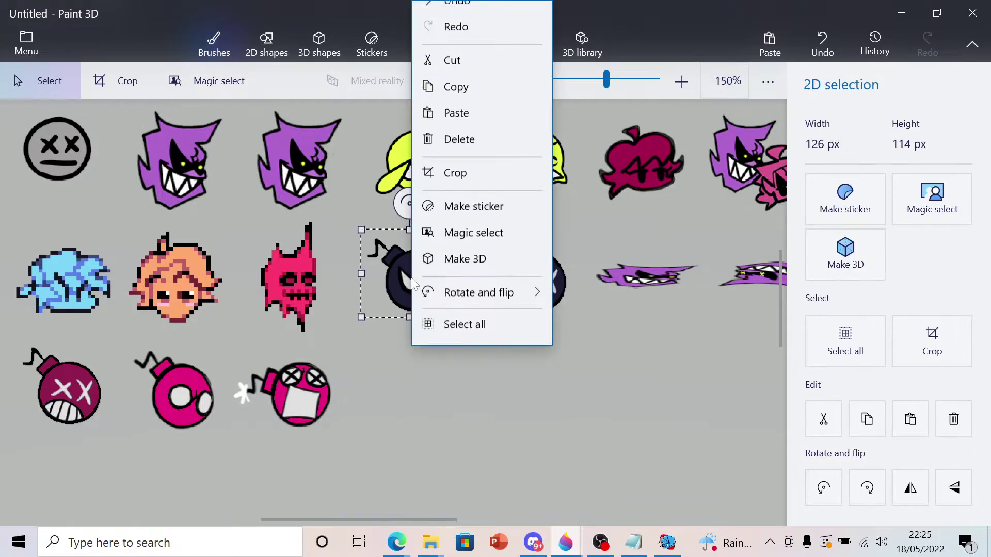
click(450, 123)
mouse_move(566, 542)
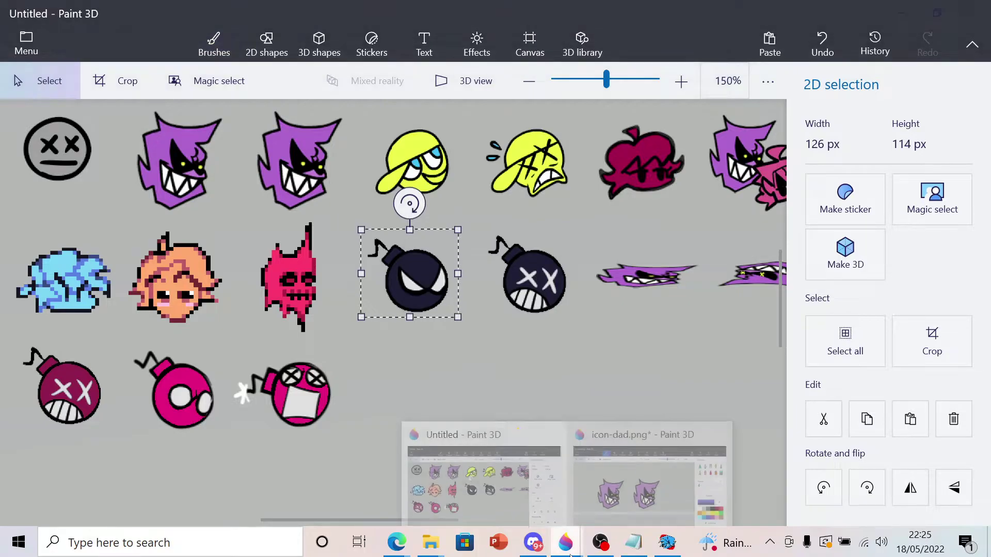
click(599, 479)
right_click(268, 298)
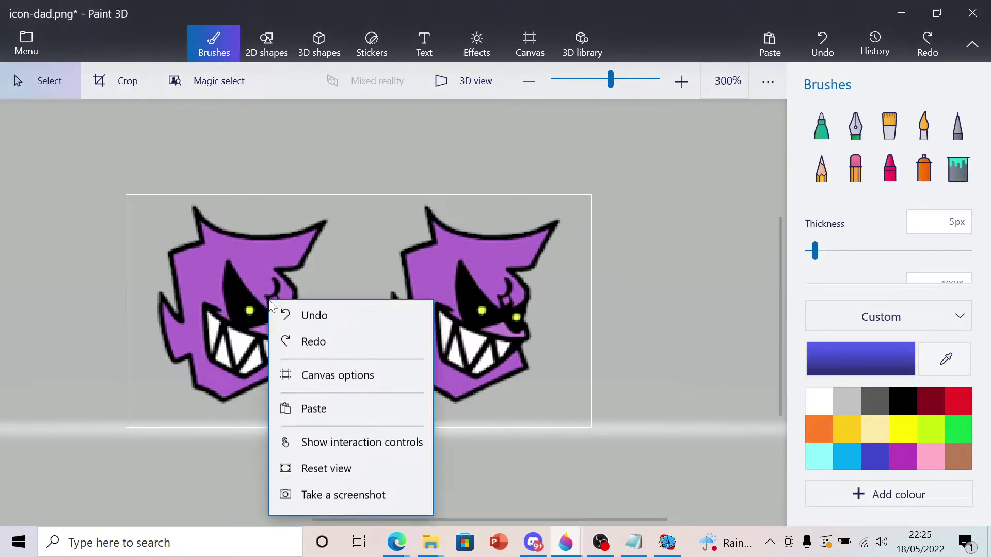
click(328, 408)
drag(365, 372, 253, 335)
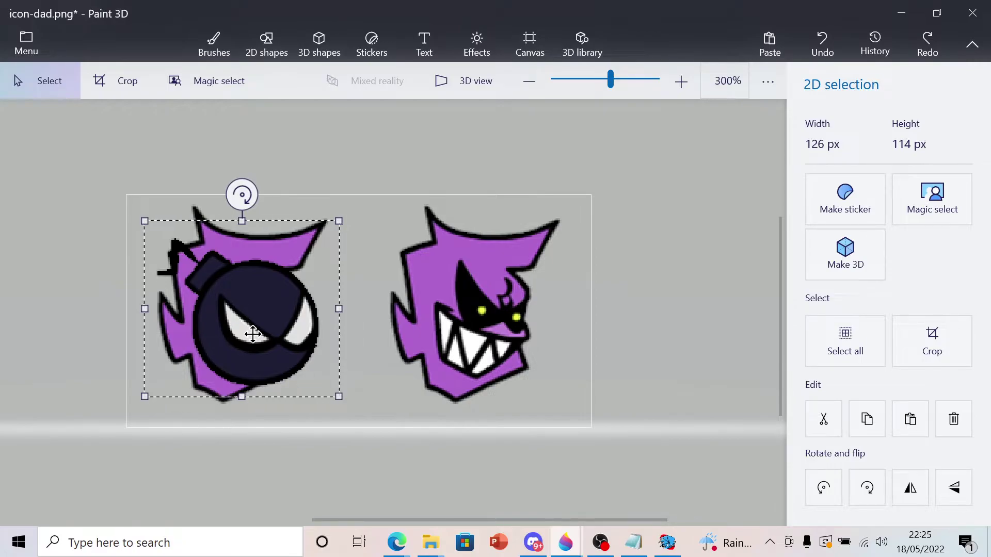
right_click(253, 335)
click(298, 106)
key(Delete)
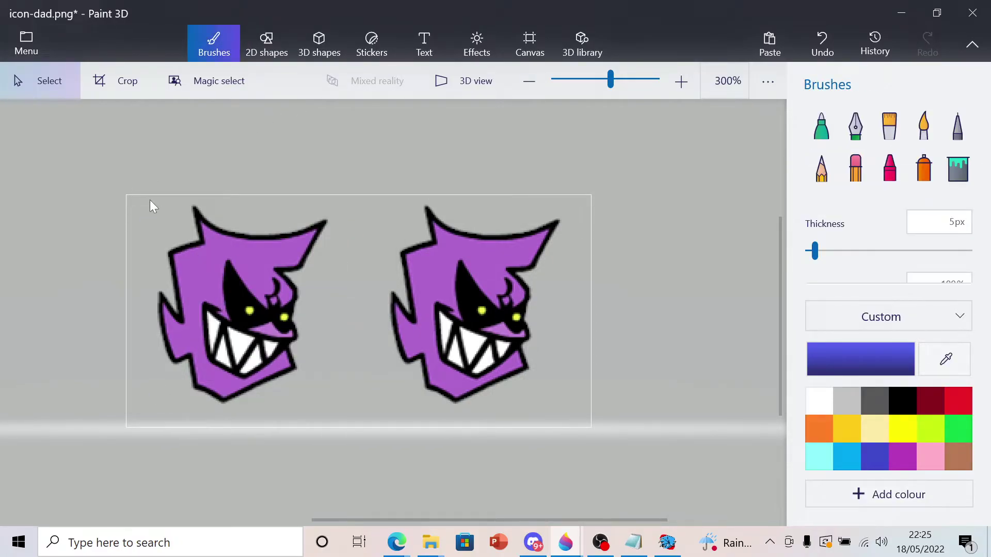
Delete the selected left face, then undo to bring the bomb face back
drag(148, 200, 348, 413)
key(Delete)
right_click(234, 270)
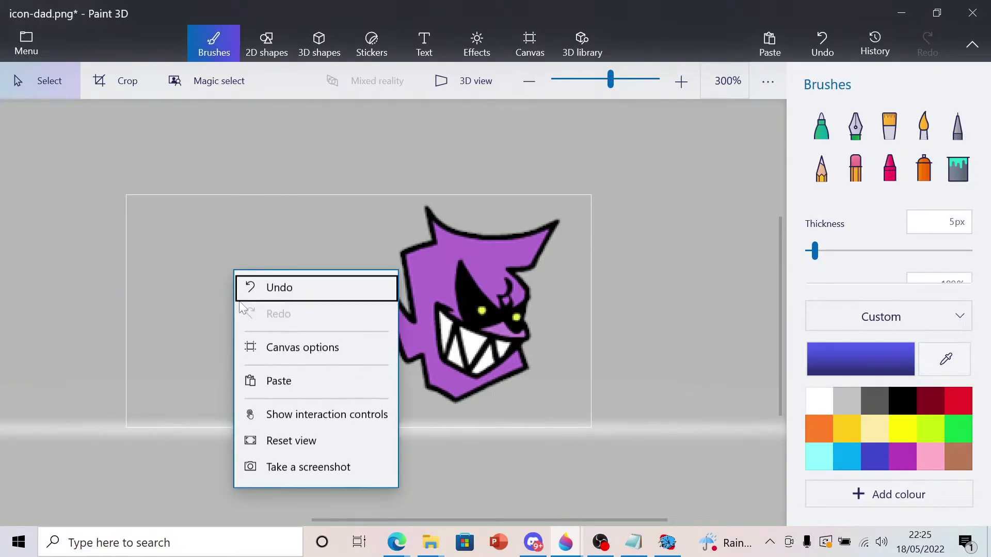
click(247, 293)
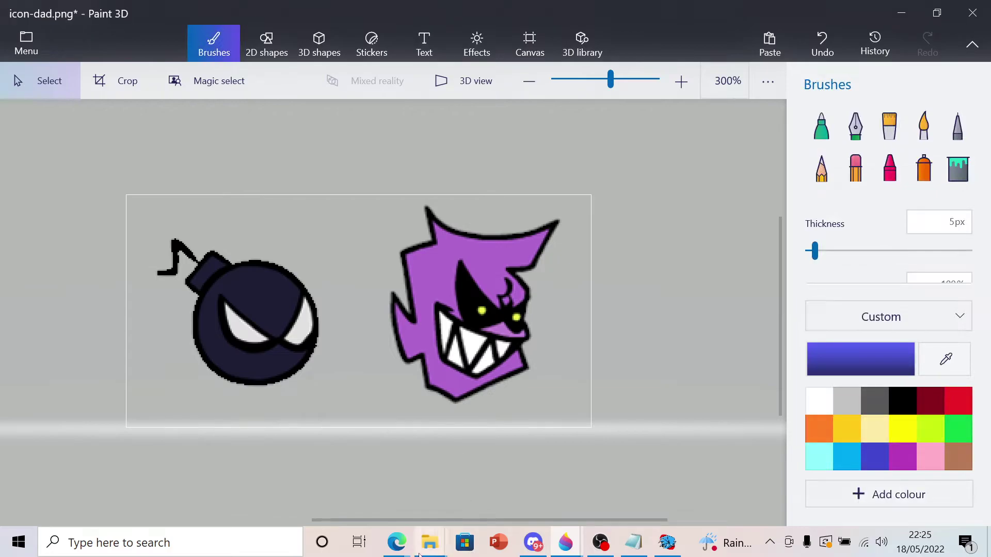
Copy the X-eyed bomb icon from the Untitled sprite sheet
mouse_move(566, 542)
click(505, 480)
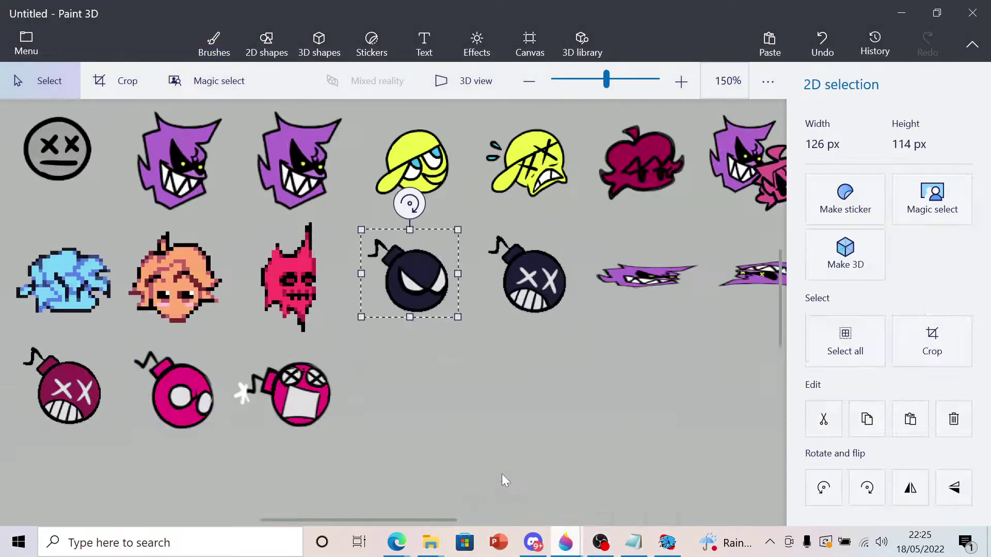
mouse_move(587, 307)
mouse_down()
mouse_move(583, 314)
mouse_move(508, 227)
mouse_move(575, 326)
mouse_move(573, 314)
mouse_up()
key(Escape)
right_click(545, 304)
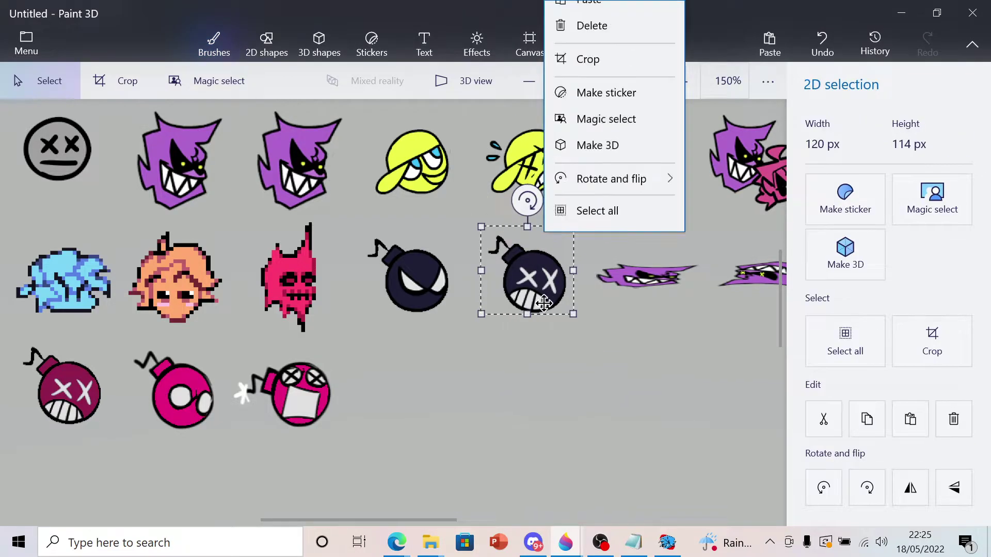
click(589, 106)
click(600, 405)
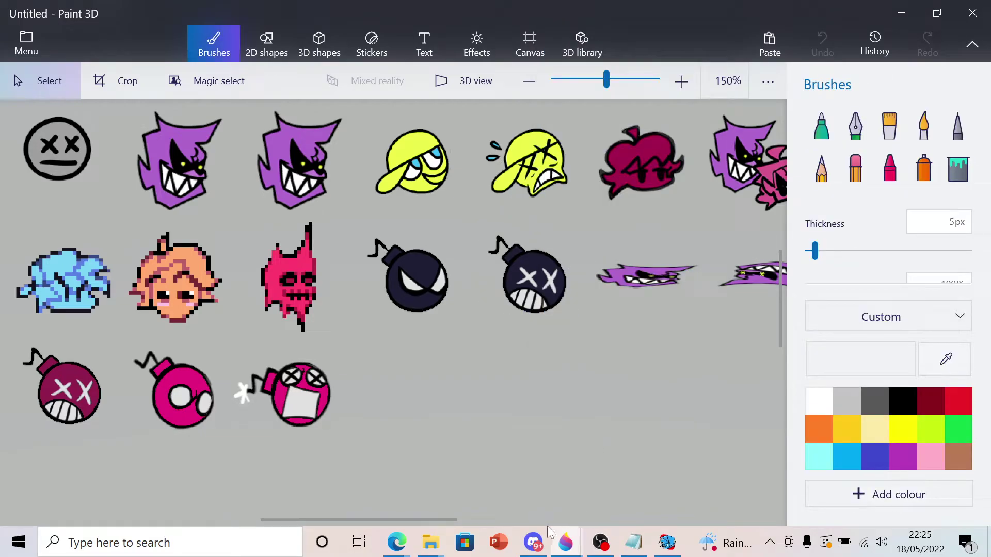
Paste the X-eyed bomb into icon-dad.png and nudge it into position
mouse_move(566, 542)
click(653, 480)
right_click(475, 145)
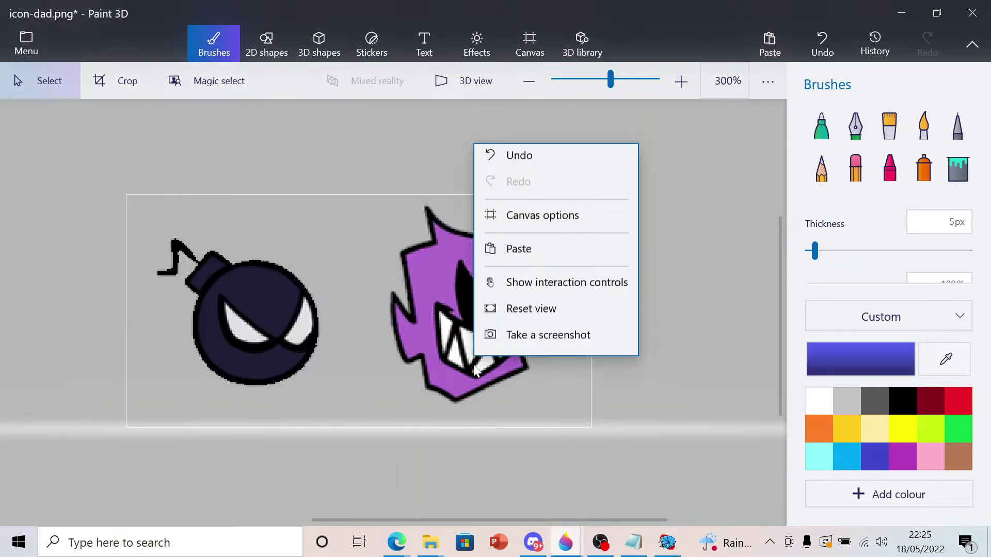
click(533, 263)
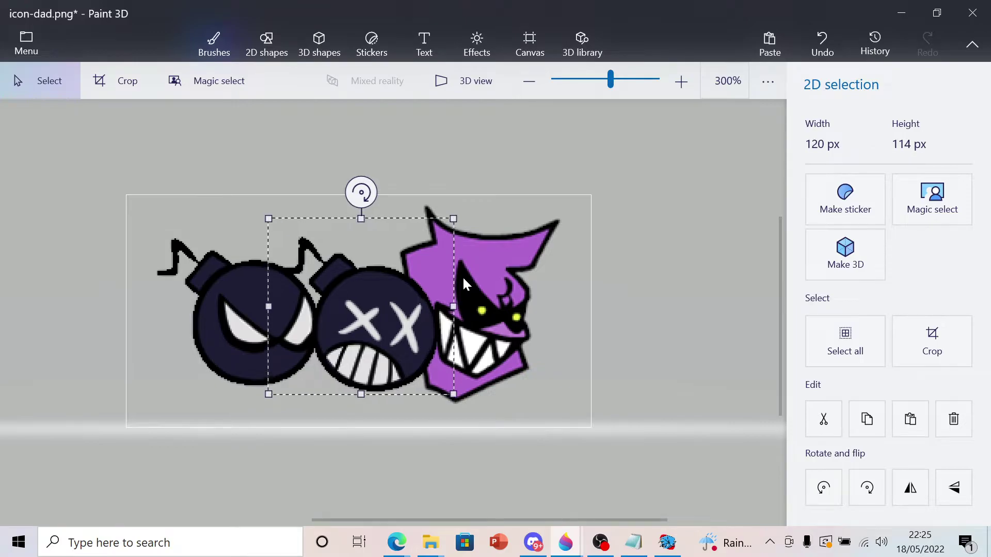
key(Right)
key(Right)
key(Right)
key(Right)
key(Right)
key(Right)
key(Right)
key(Right)
key(Right)
key(Right)
key(Right)
key(Right)
key(Right)
key(Right)
key(Right)
key(Right)
key(Right)
key(Right)
key(Right)
key(Right)
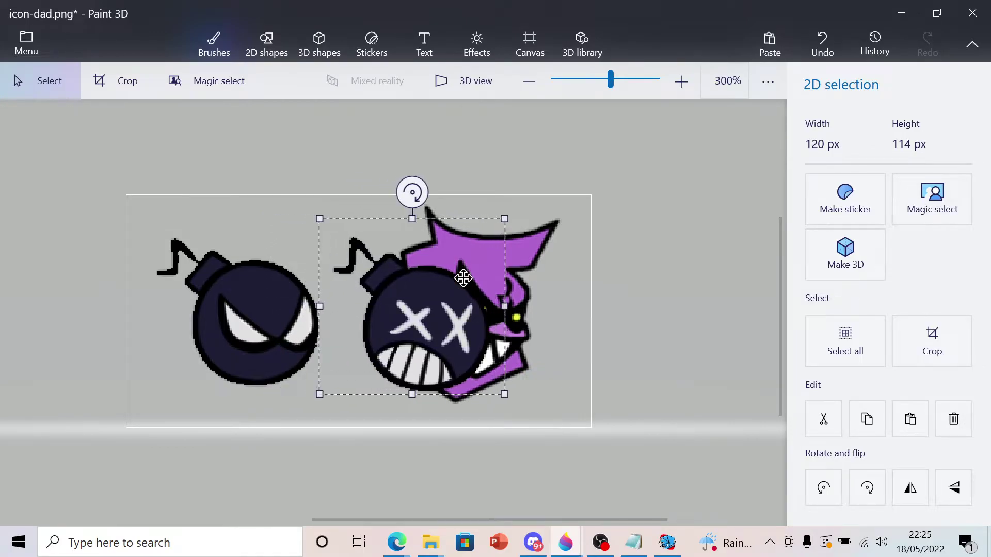
key(Right)
key(Right)
key(Right)
key(Right)
key(Right)
key(Right)
key(Right)
key(Right)
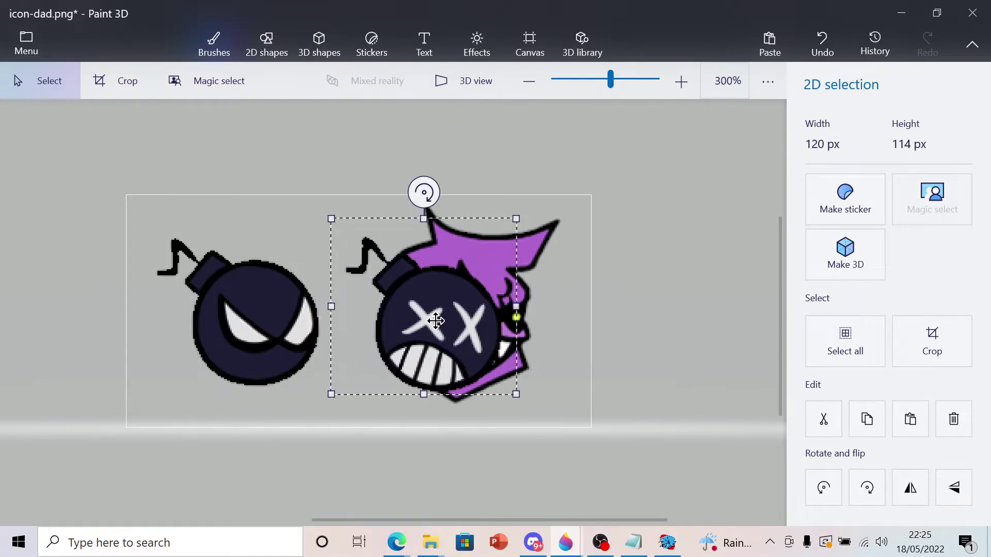
key(Right)
key(Right)
key(Right)
key(Right)
key(Right)
key(Right)
key(Right)
key(Right)
key(Right)
key(Right)
key(Right)
key(Right)
key(Right)
key(Right)
key(Right)
key(Right)
key(Right)
key(Right)
key(Right)
key(Right)
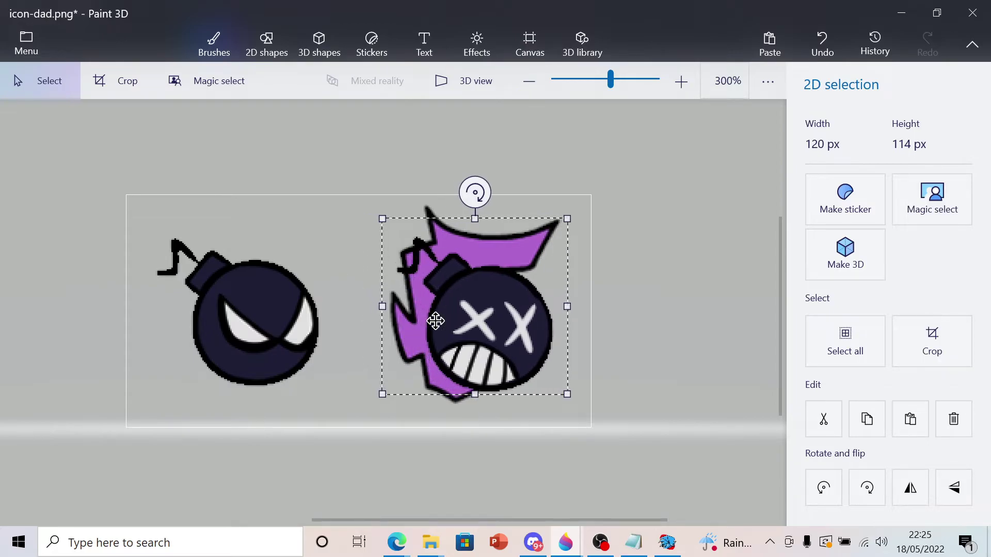
key(Right)
key(Right)
key(Right)
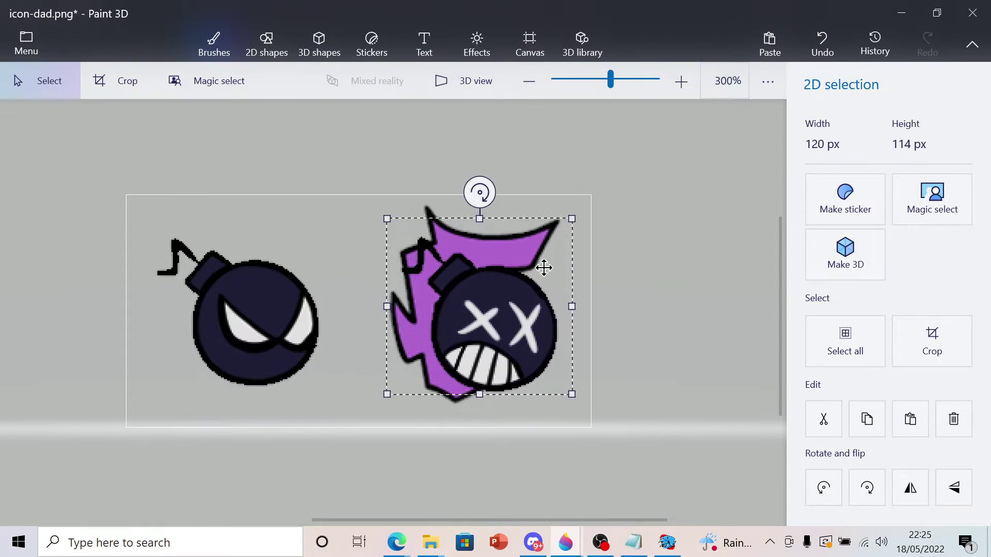
key(Left)
key(Left)
key(Left)
key(Left)
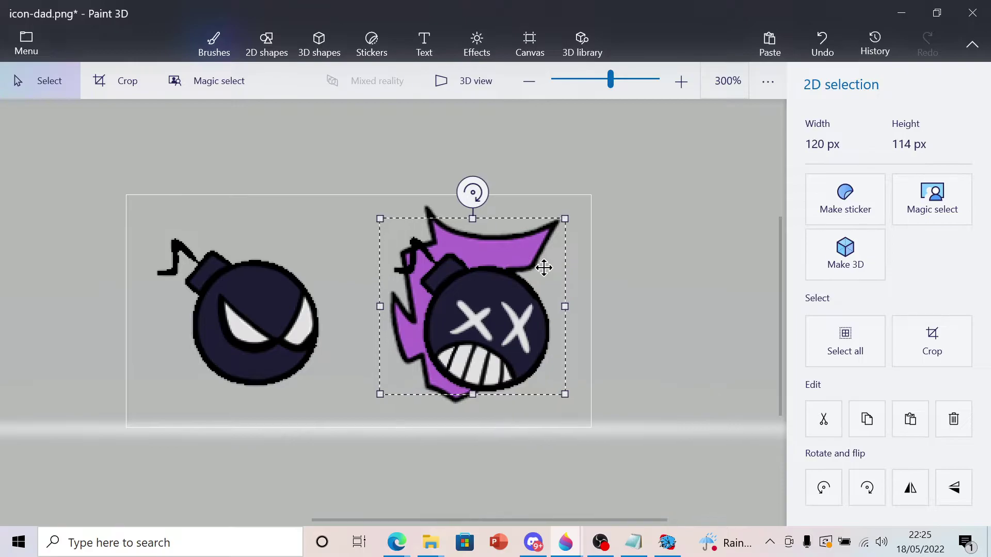
key(Left)
key(Left)
key(Left)
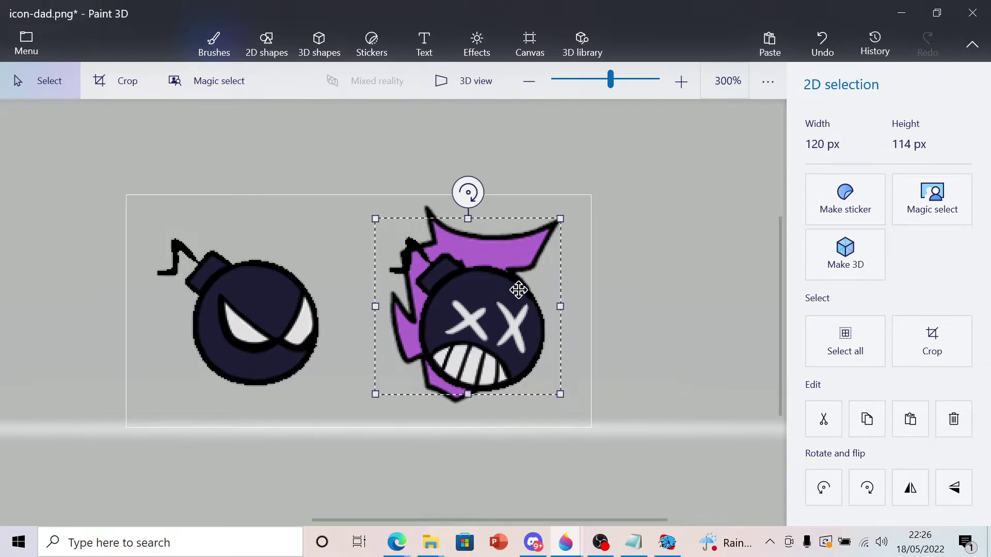
key(Right)
key(Right)
Remove the pasted bomb and delete the purple dad face on the right
right_click(491, 294)
click(559, 104)
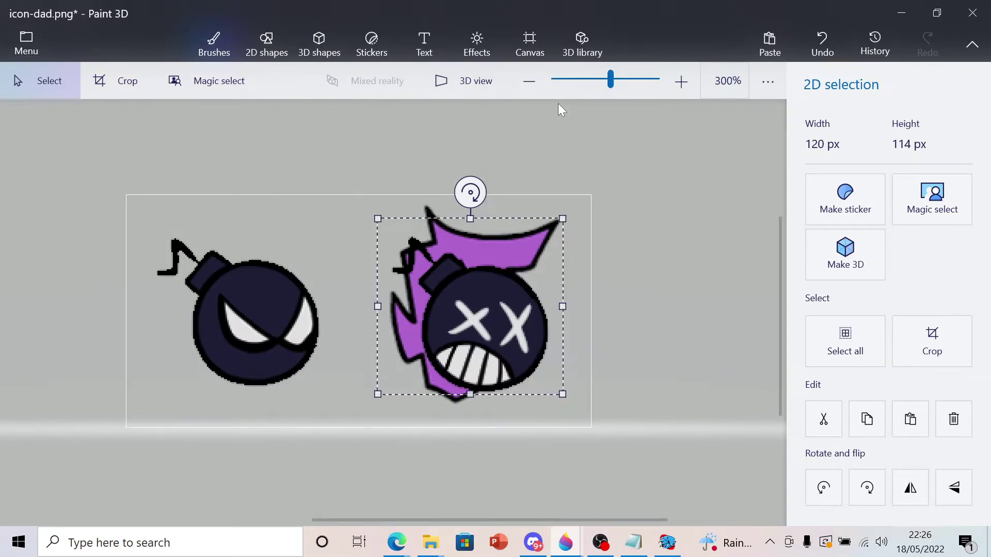
key(Delete)
mouse_move(375, 194)
mouse_down()
mouse_move(614, 376)
mouse_move(554, 429)
mouse_move(562, 412)
mouse_up()
key(Delete)
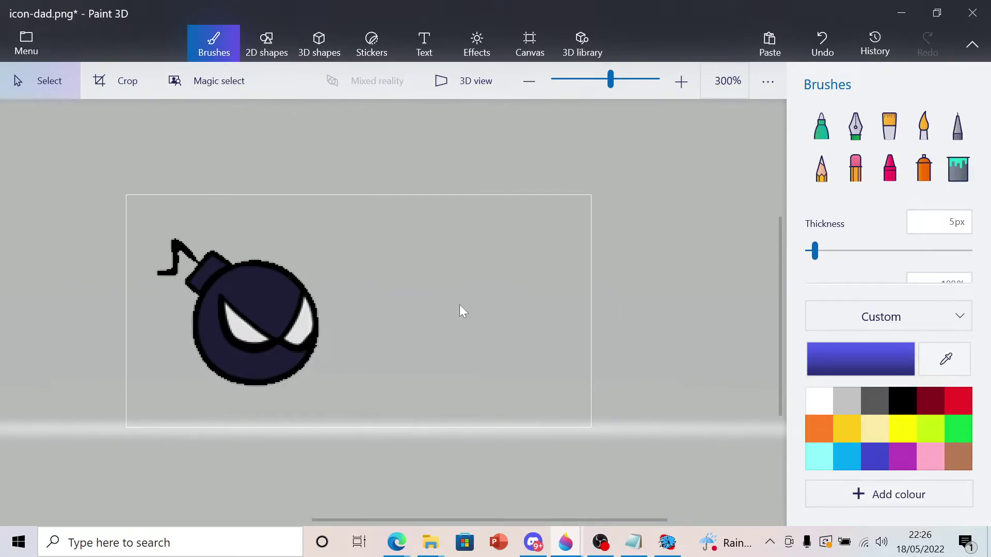
Paste the X-eyed bomb into the right half, beside the angry bomb
right_click(461, 310)
click(480, 416)
click(585, 406)
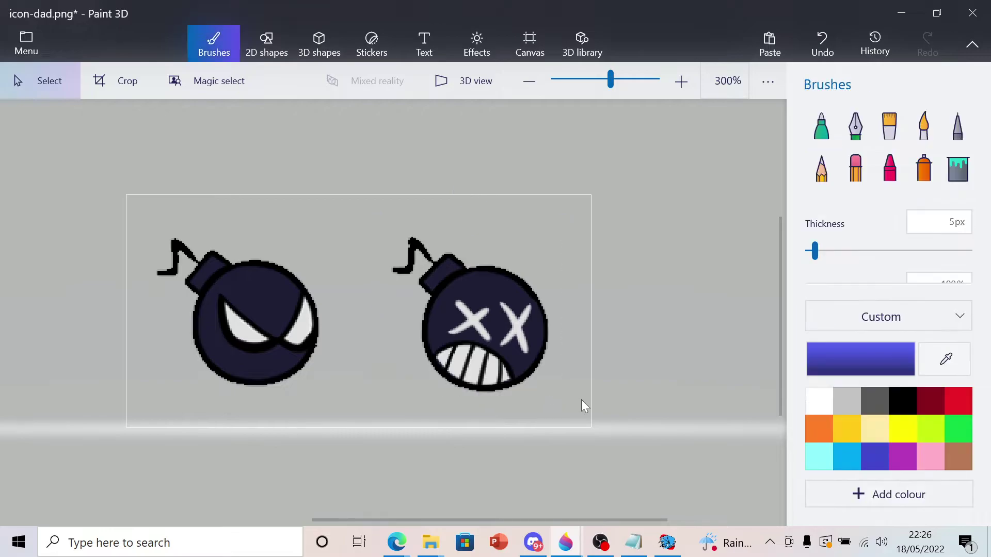
Save a copy as a PNG image renamed icon-whitty
click(11, 44)
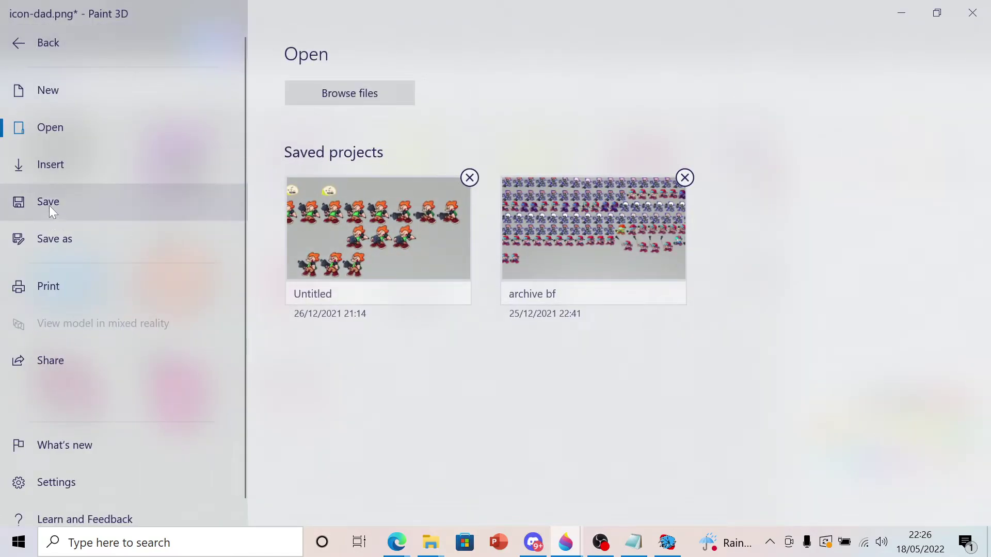
click(57, 236)
click(330, 150)
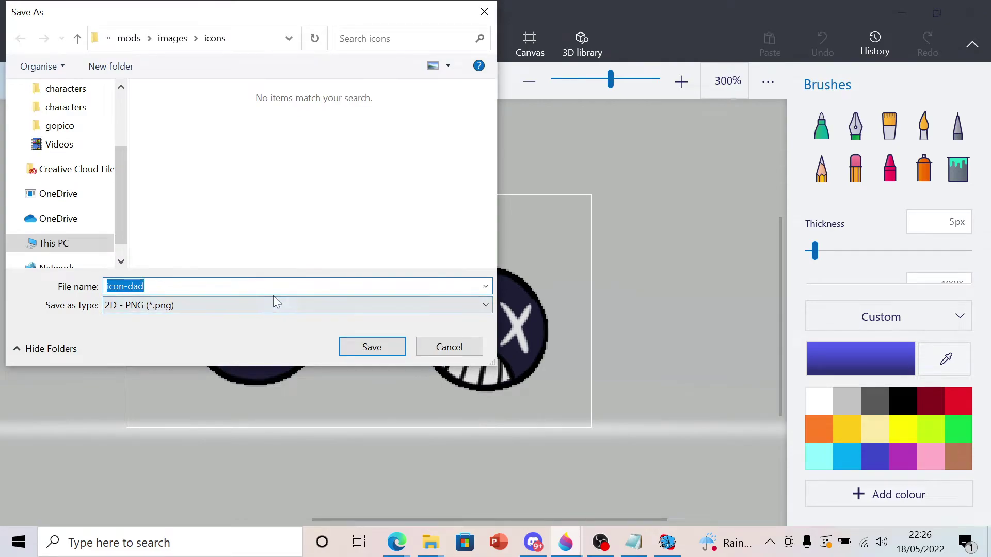
right_click(246, 285)
click(174, 304)
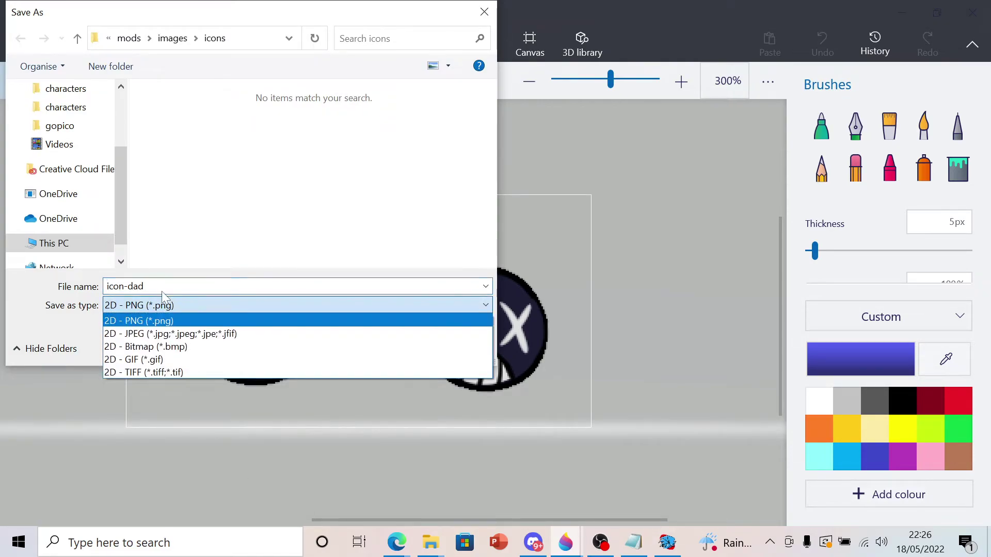
click(154, 323)
double_click(136, 286)
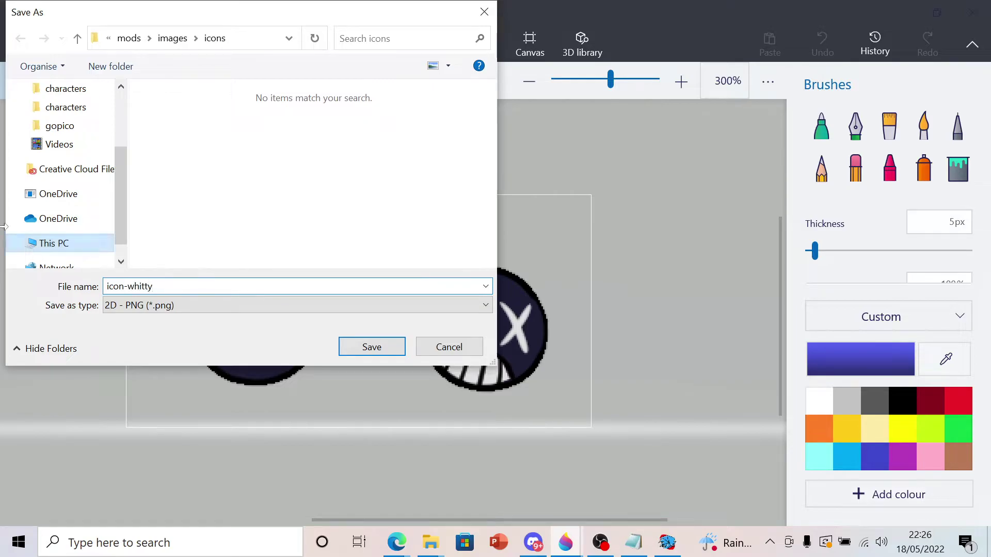
Save the icon into Downloads\PsychEngine-Windows64 (3)\PsychEngine\mods\images\icons
scroll(128, 181, up, 3)
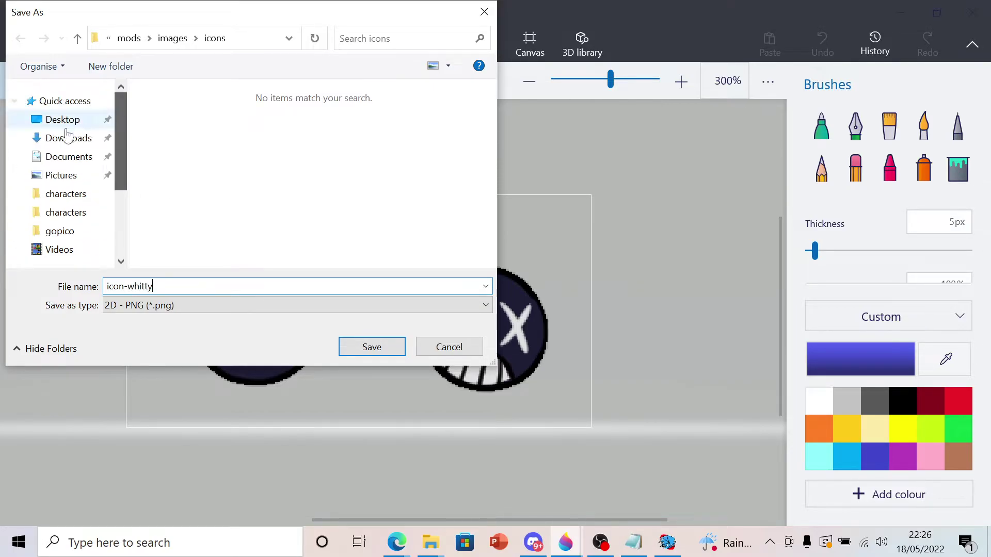
click(67, 138)
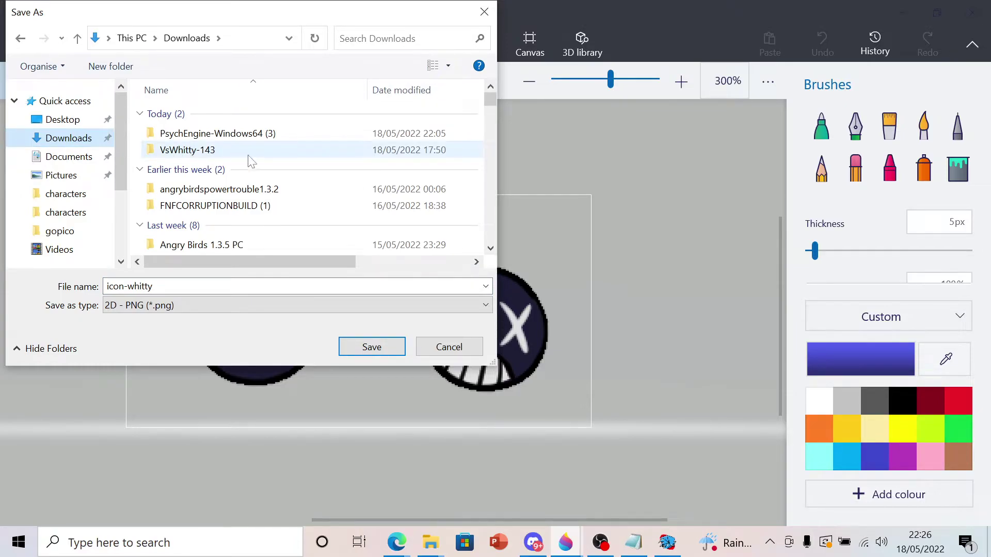
double_click(230, 133)
click(211, 118)
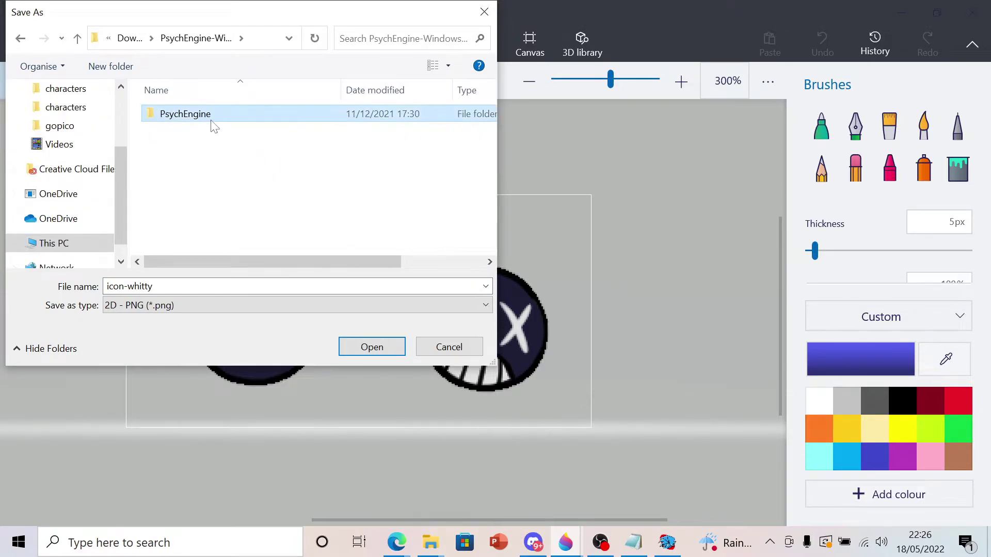
double_click(211, 117)
double_click(171, 145)
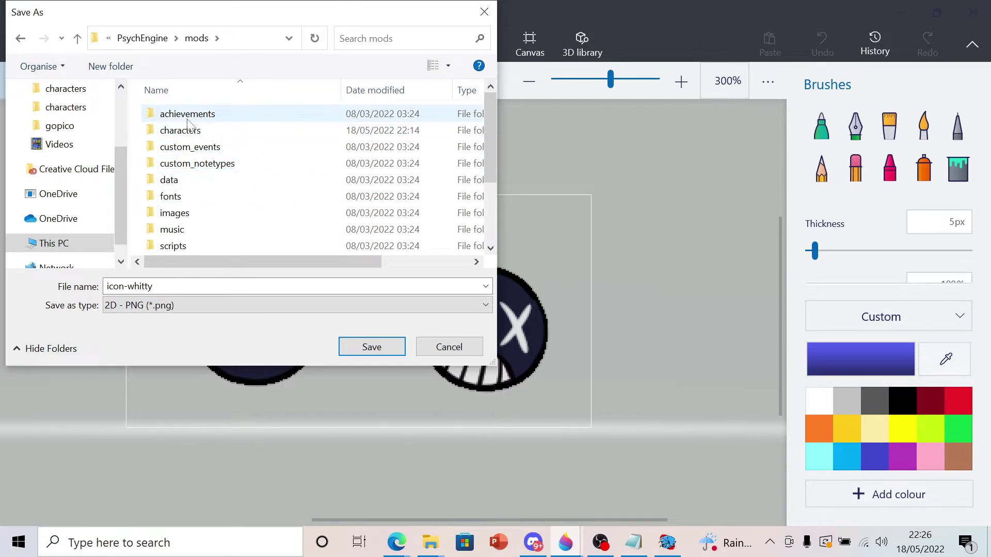
double_click(178, 213)
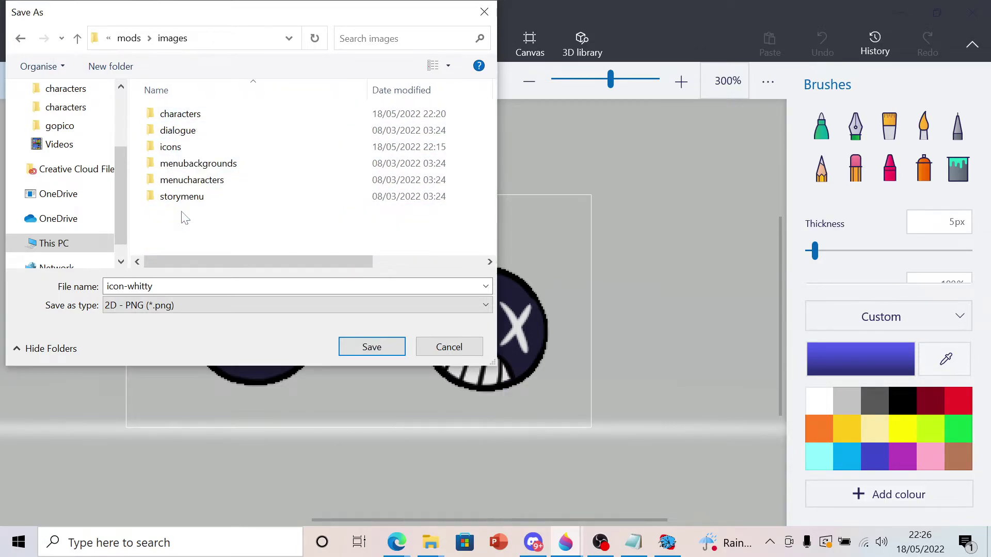
double_click(170, 148)
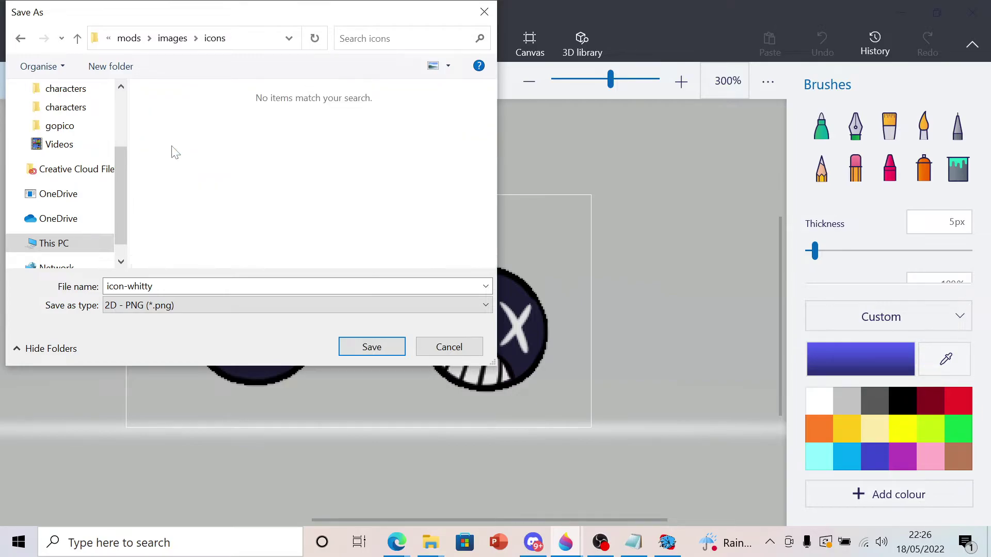
click(353, 349)
Browse PsychEngine's mods\images\icons folder in File Explorer to confirm icon-whitty is there
click(667, 545)
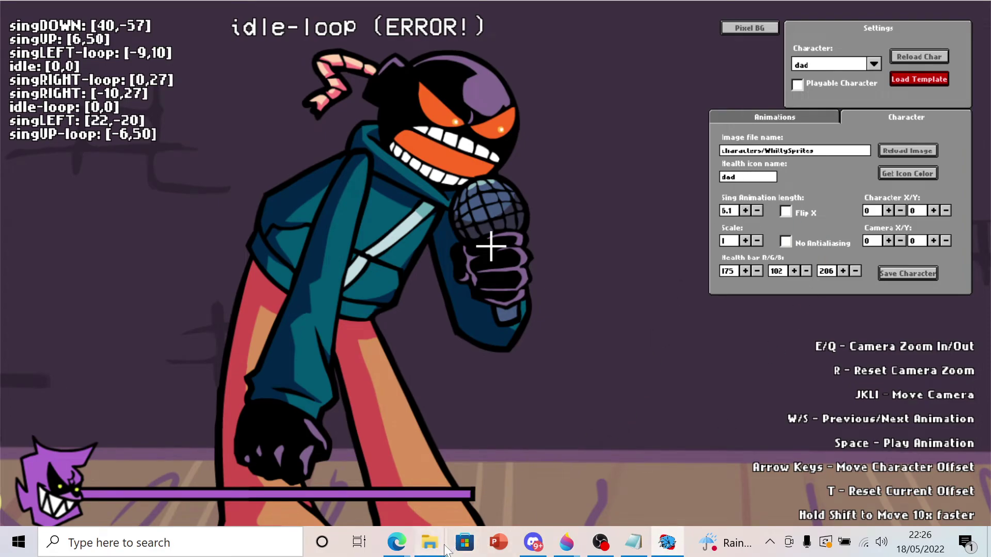
mouse_move(430, 542)
click(437, 476)
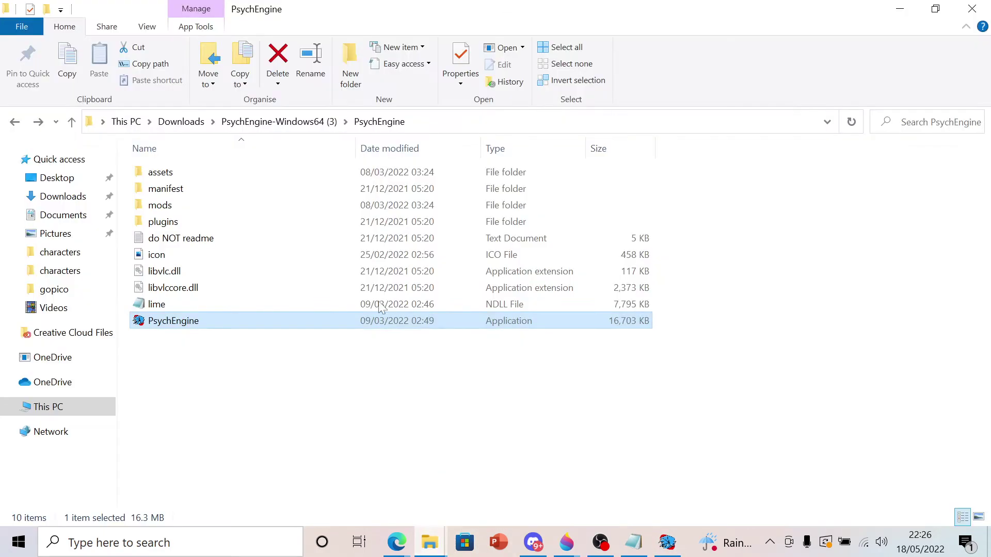
double_click(210, 206)
double_click(163, 272)
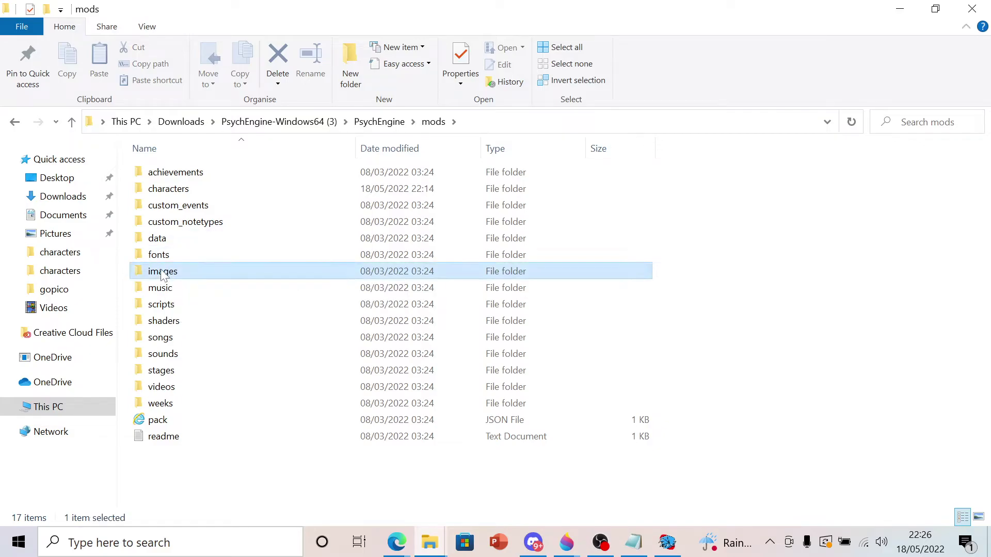
click(172, 208)
double_click(172, 208)
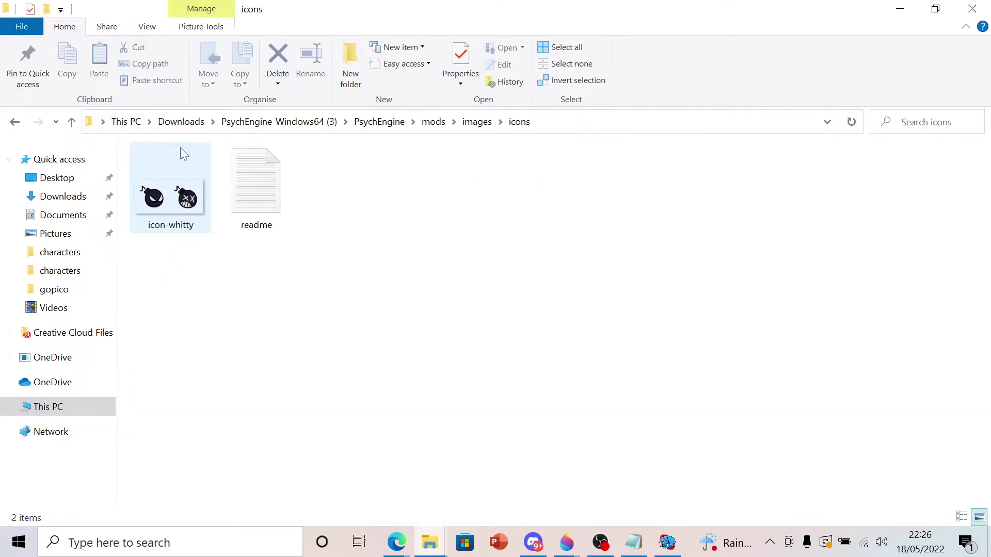
Change the health icon name from dad to whitty and take the bar colour 29/30/53 from it
click(904, 9)
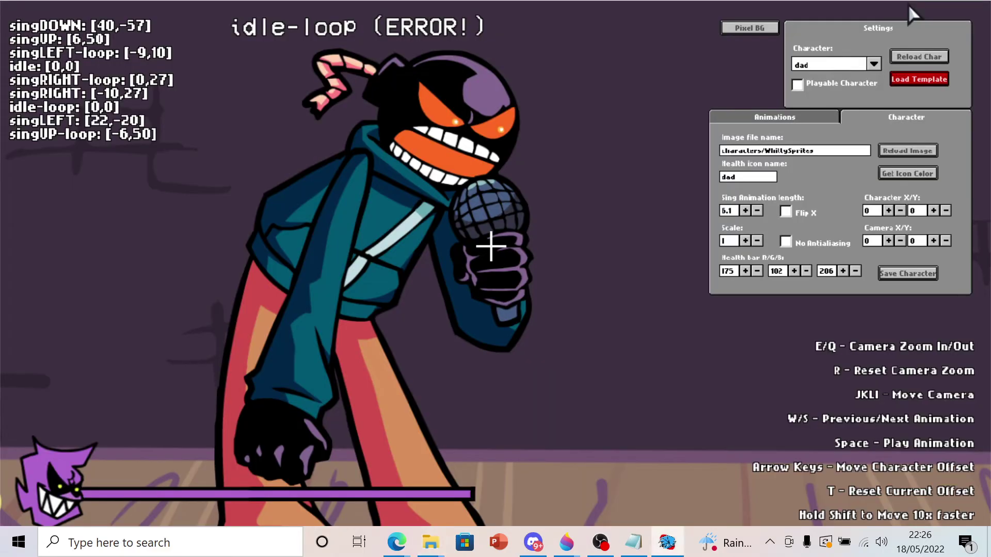
key(BackSpace)
key(BackSpace)
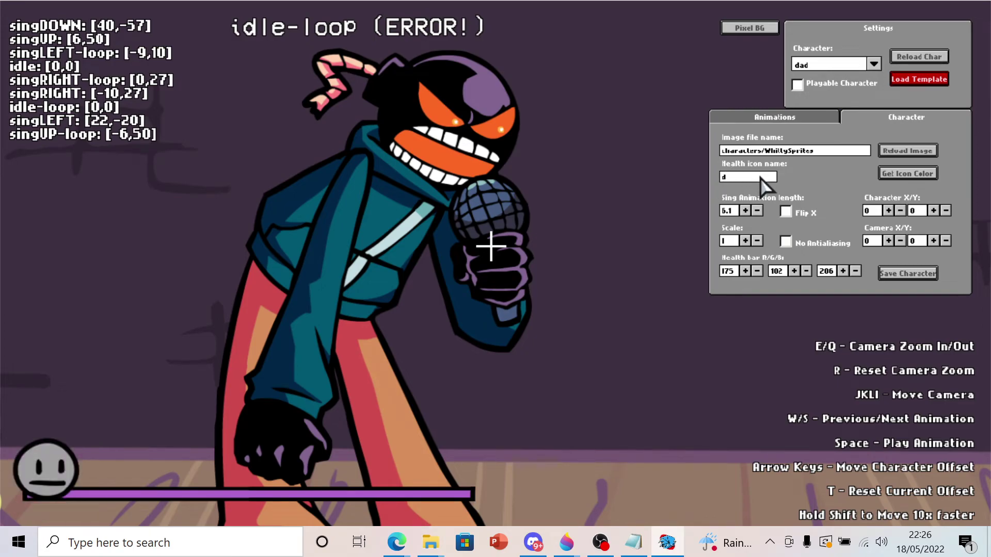
text(whitty)
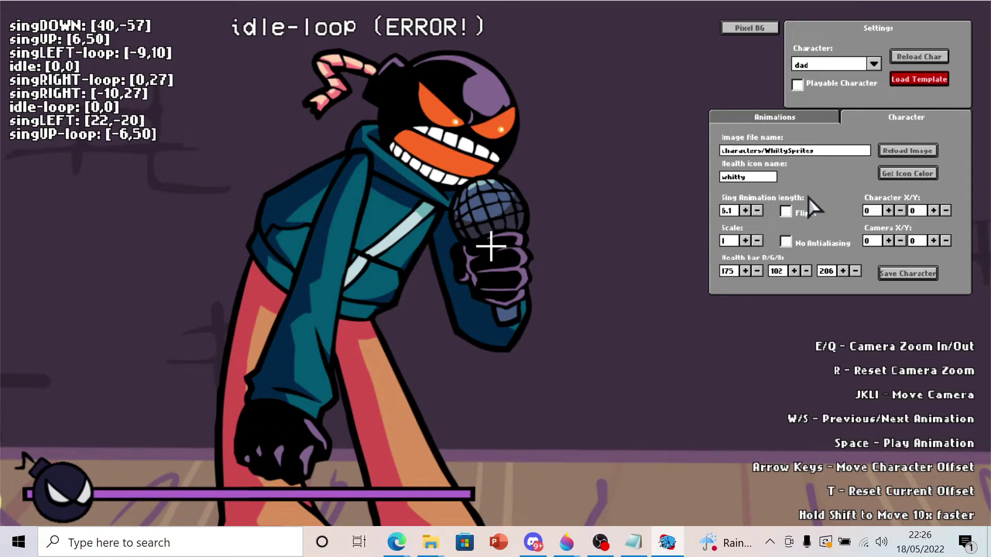
click(909, 175)
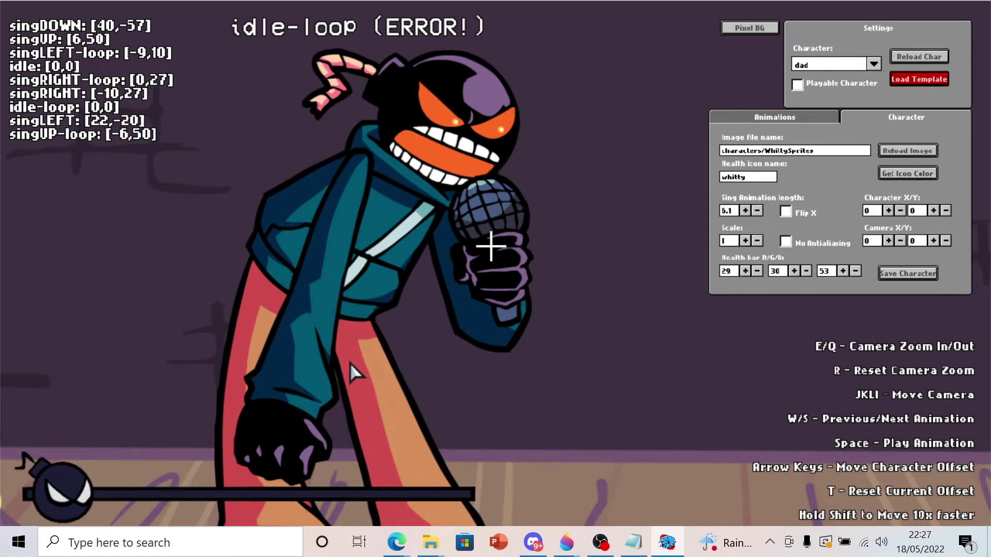
Save the character as whitty.json in PsychEngine's mods\characters folder
click(921, 275)
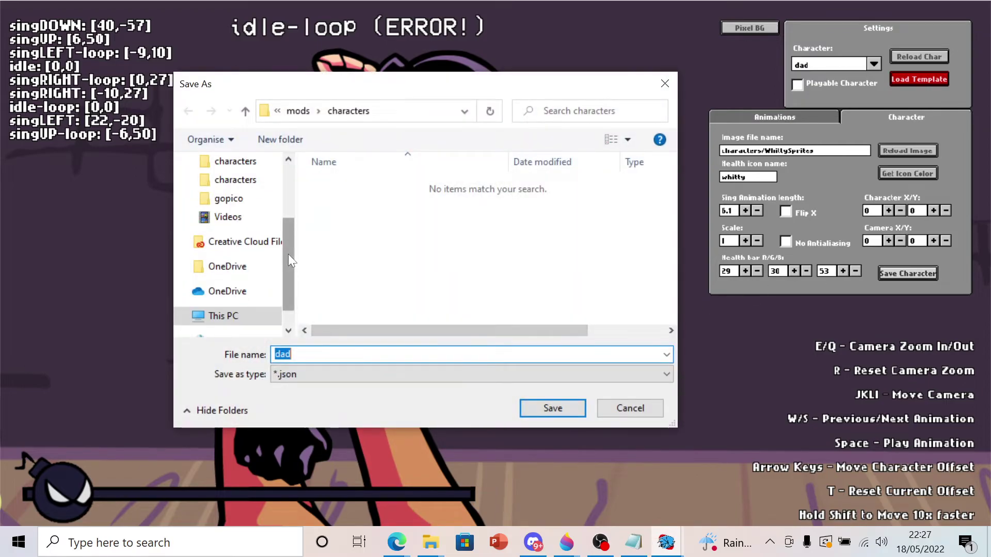
scroll(288, 254, up, 3)
click(227, 210)
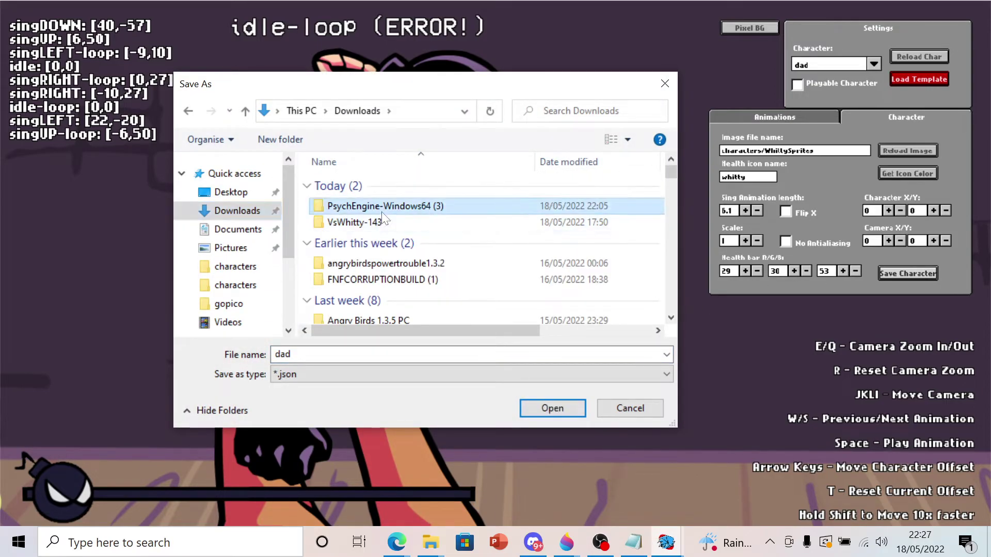
double_click(382, 206)
double_click(341, 185)
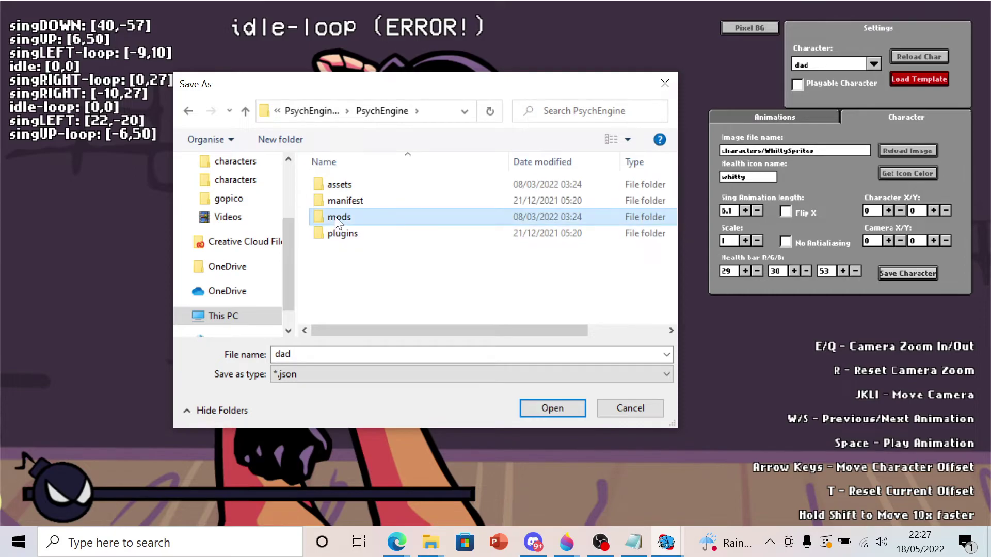
double_click(339, 217)
double_click(340, 201)
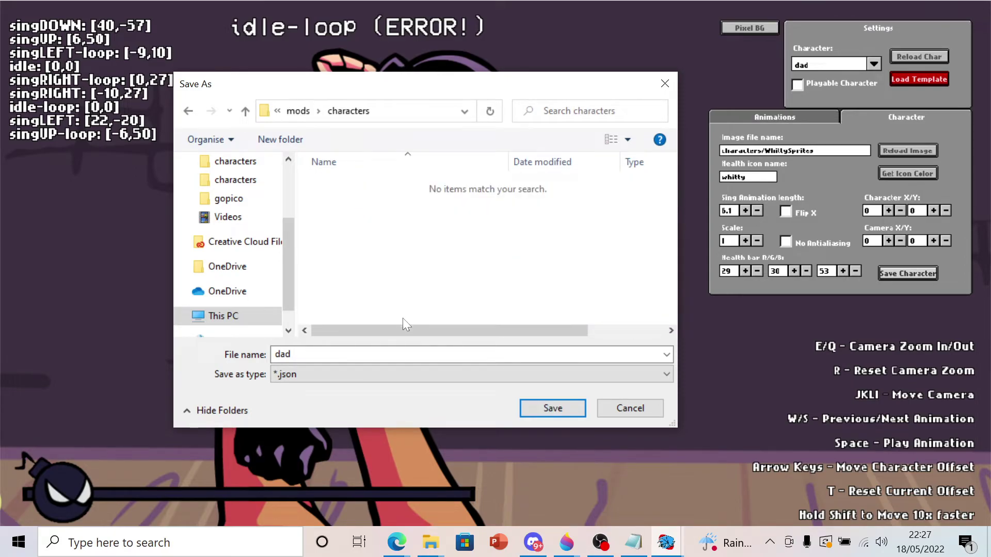
double_click(283, 354)
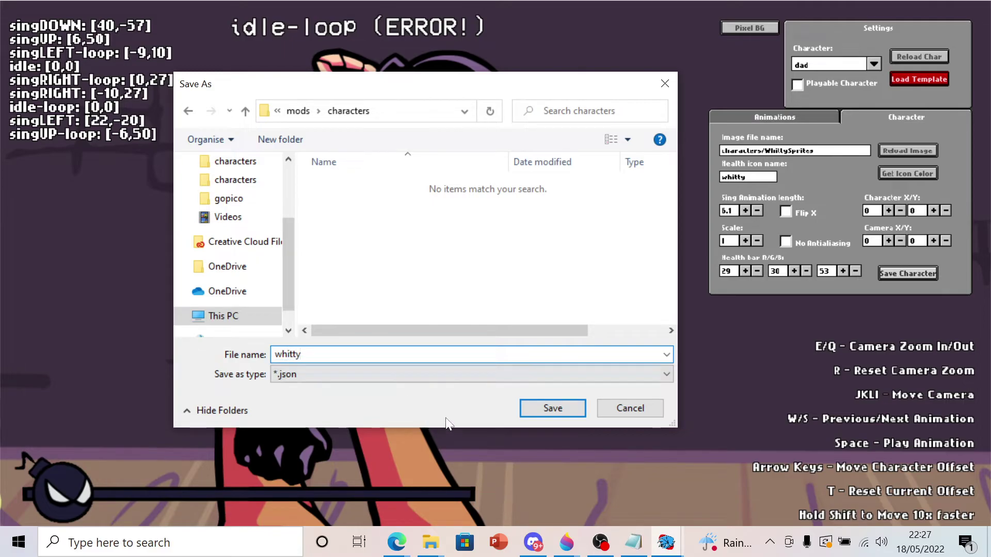
click(551, 413)
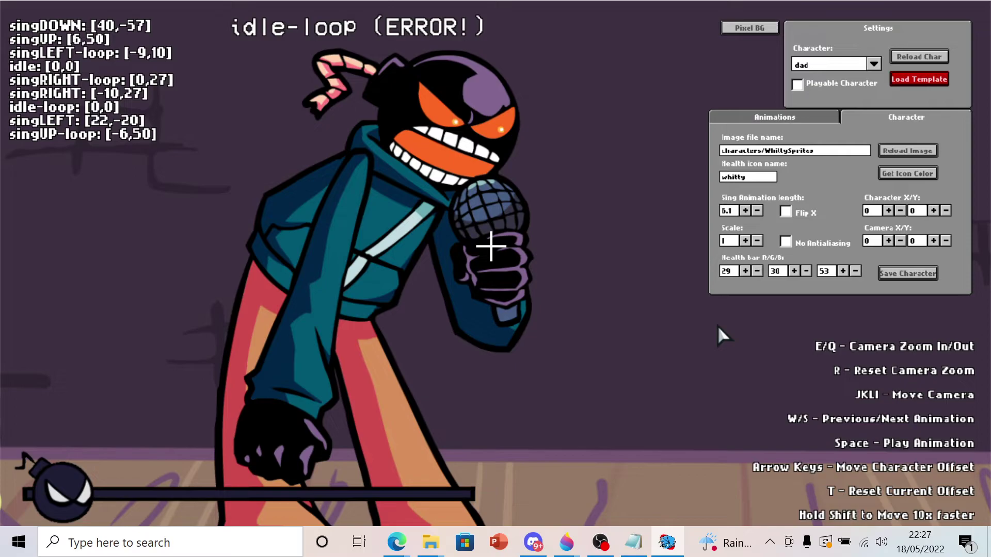
Leave the character editor for Freeplay and select Fresh on Hard
key(Escape)
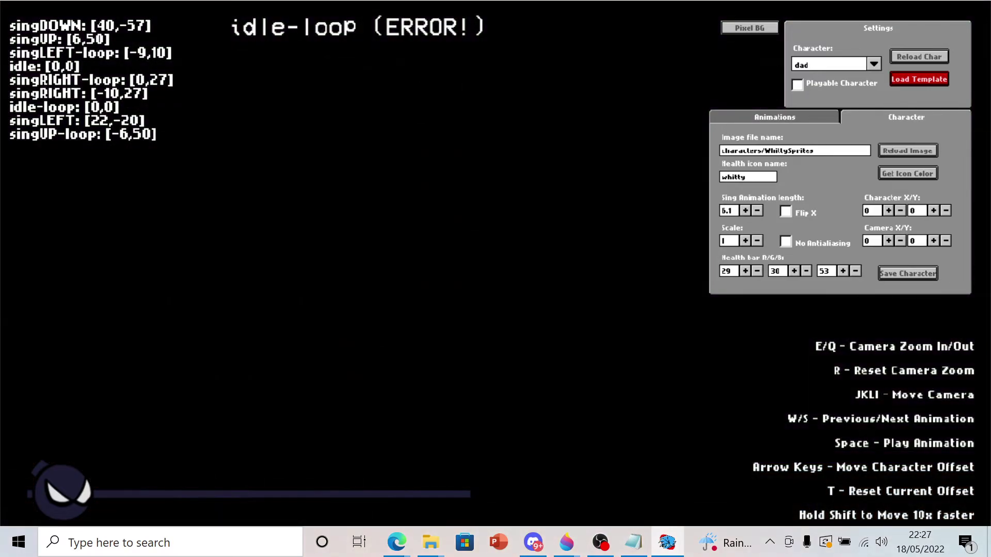
key(Escape)
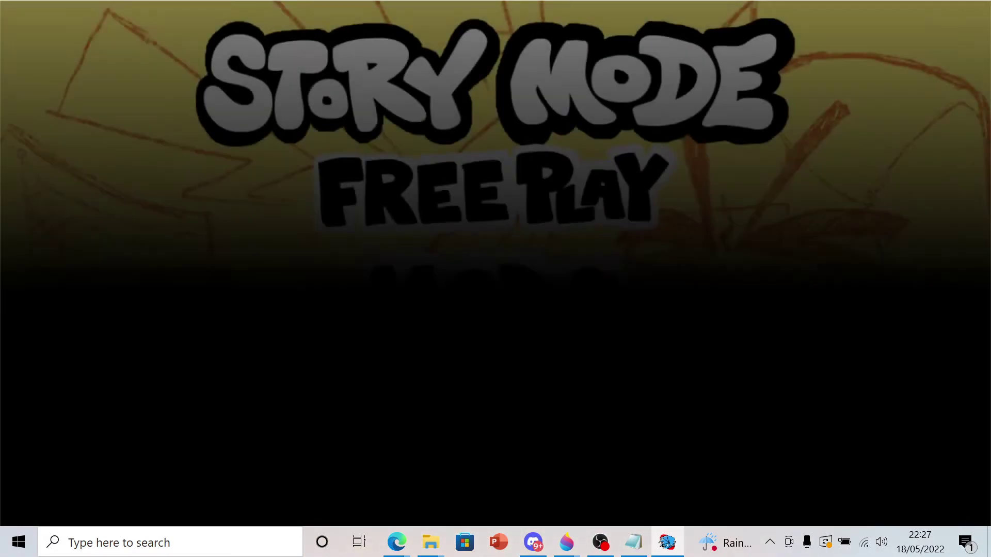
key(Escape)
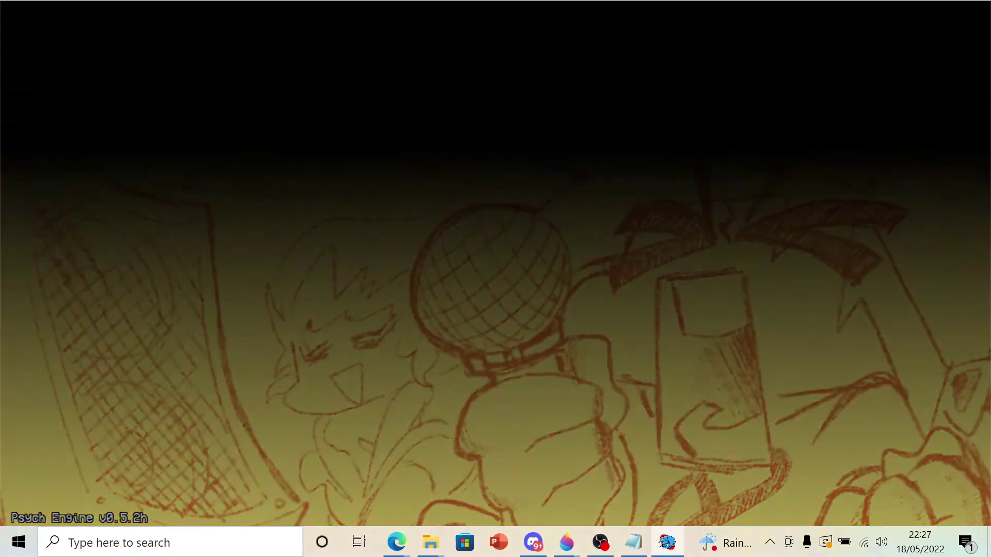
key(Down)
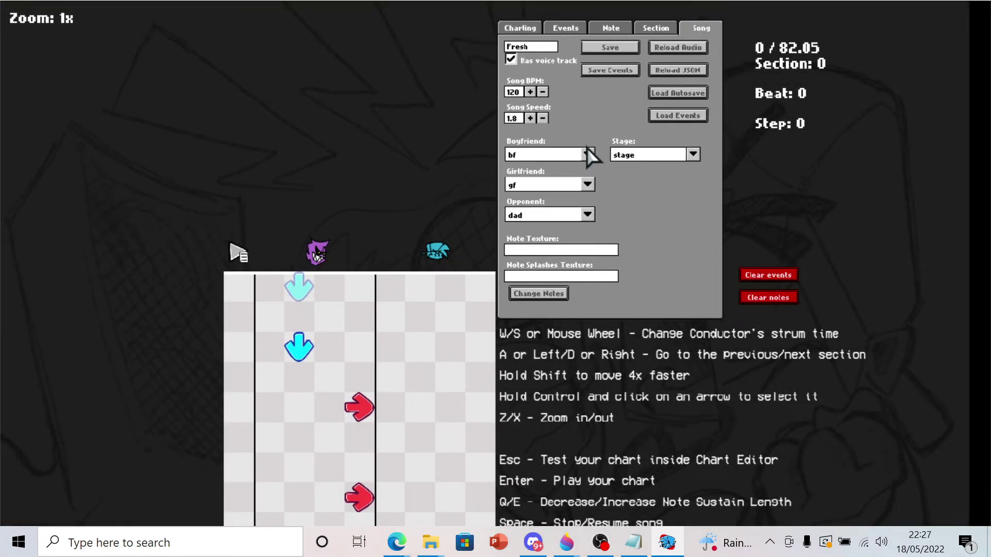
Set whitty as the opponent in the chart's Song settings
click(587, 215)
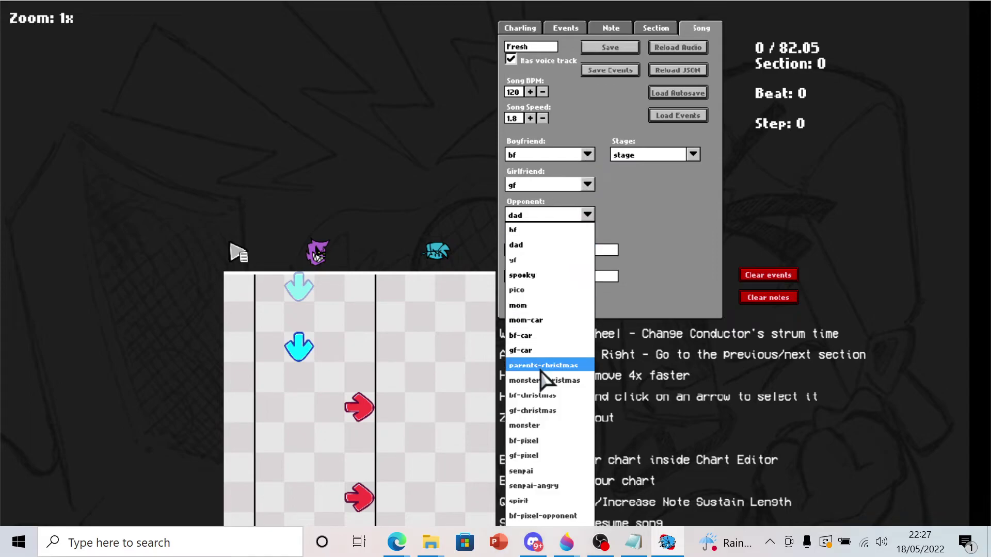
scroll(542, 380, down, 3)
click(521, 500)
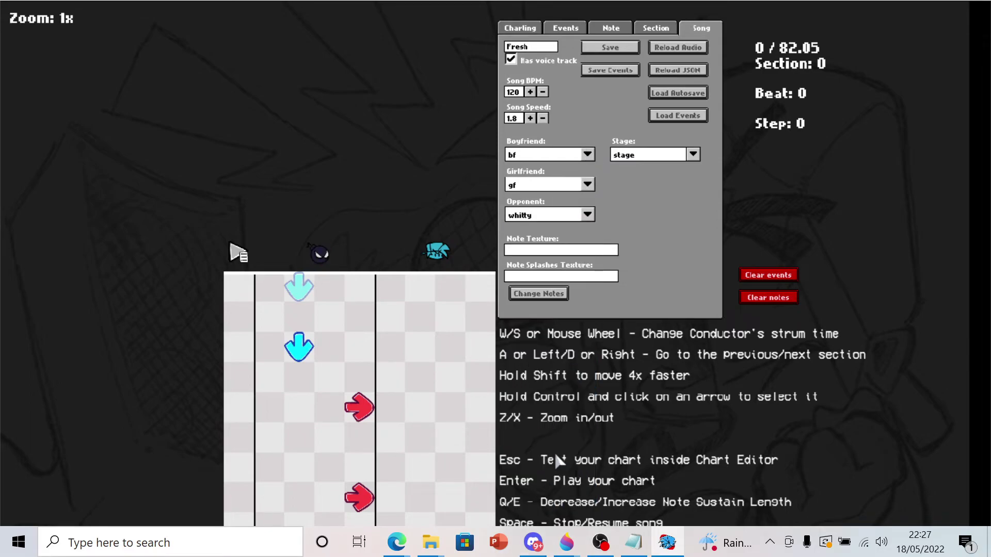
Play the Fresh chart against Whitty, hitting the arrow notes, then pause the song
key(Return)
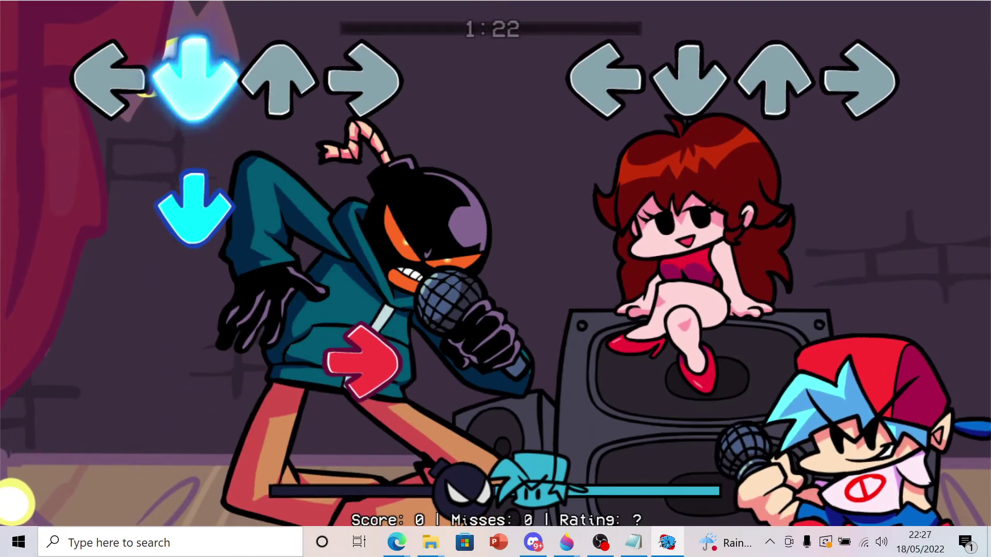
key(Down)
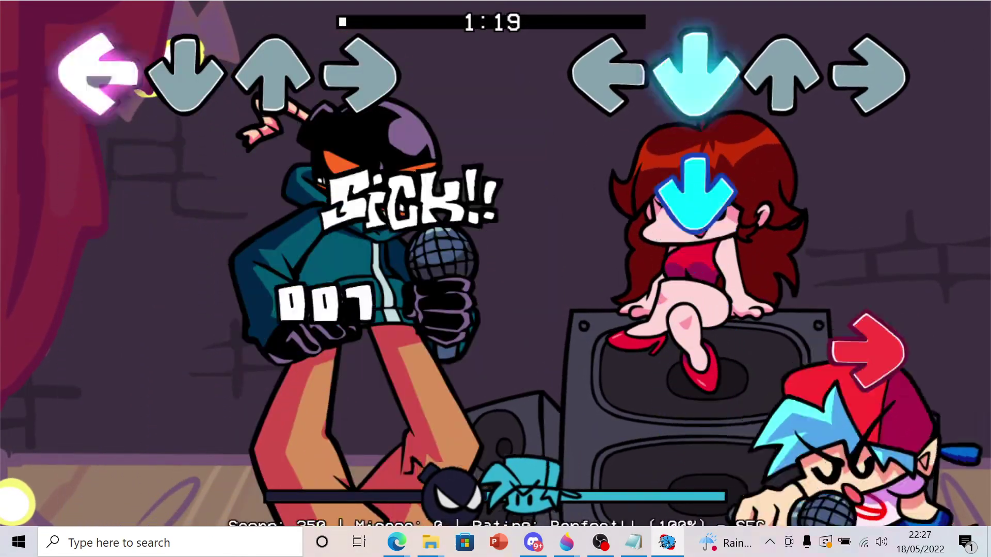
key(Down)
key(Down)
key(Down)
key(Left)
key(Up)
key(Right)
key(Down)
key(Down)
key(Left)
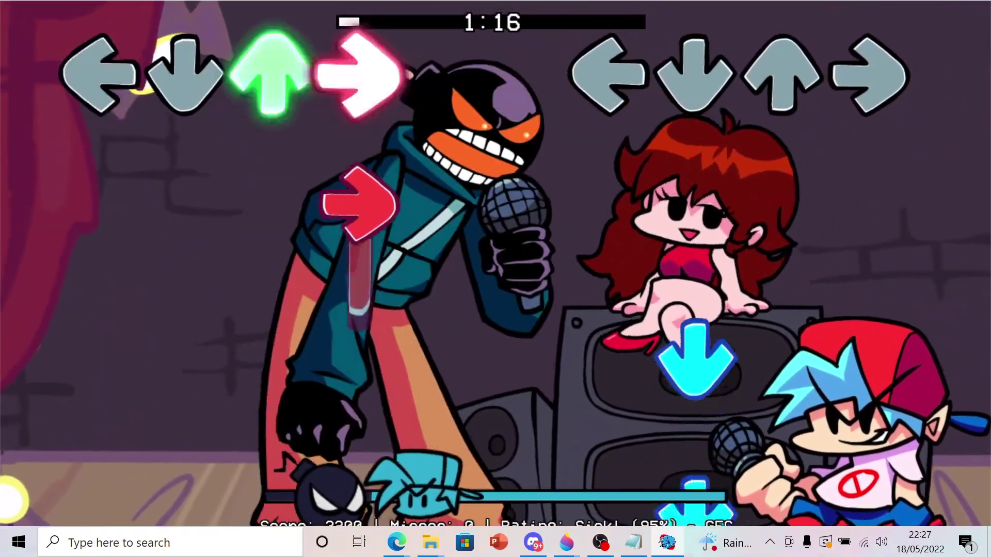
key(Down)
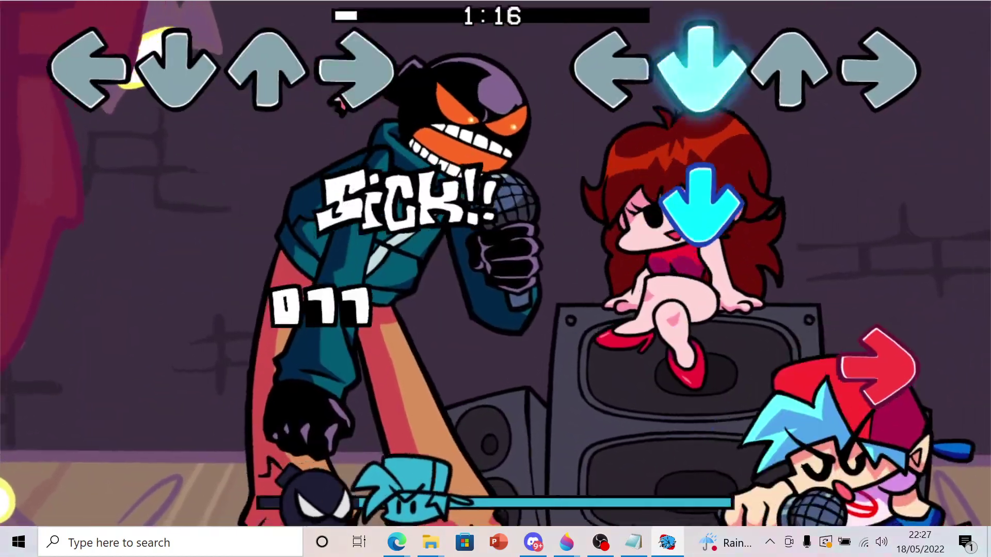
key(Down)
key(Right)
key(Right)
key(Down)
key(Left)
key(Up)
key(Right)
key(Right)
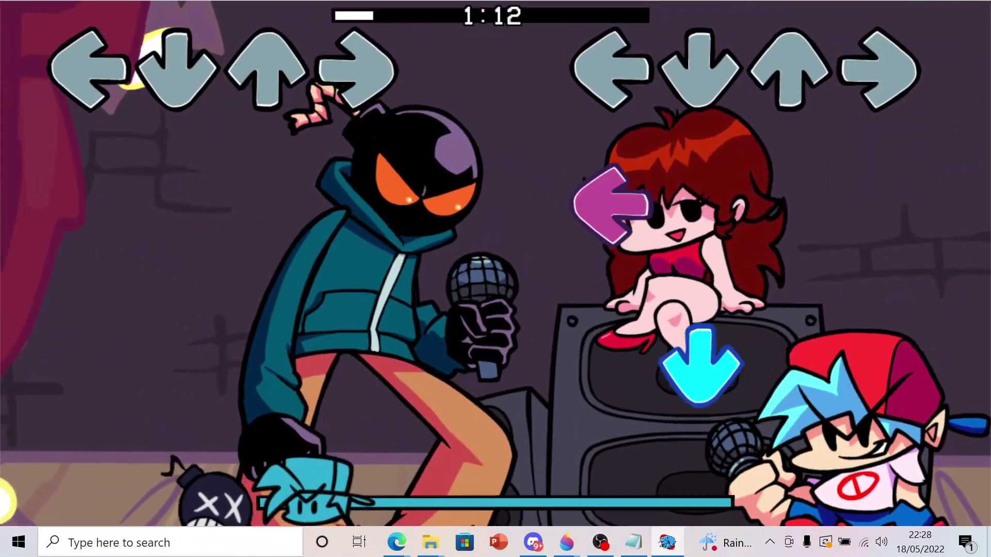
key(Left)
key(Down)
key(Up)
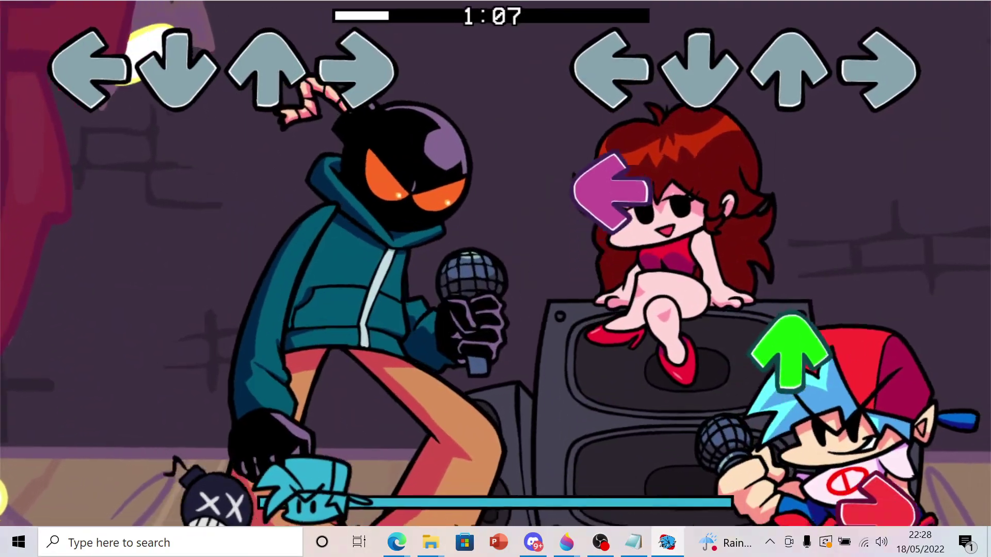
key(Up)
key(Left)
key(Return)
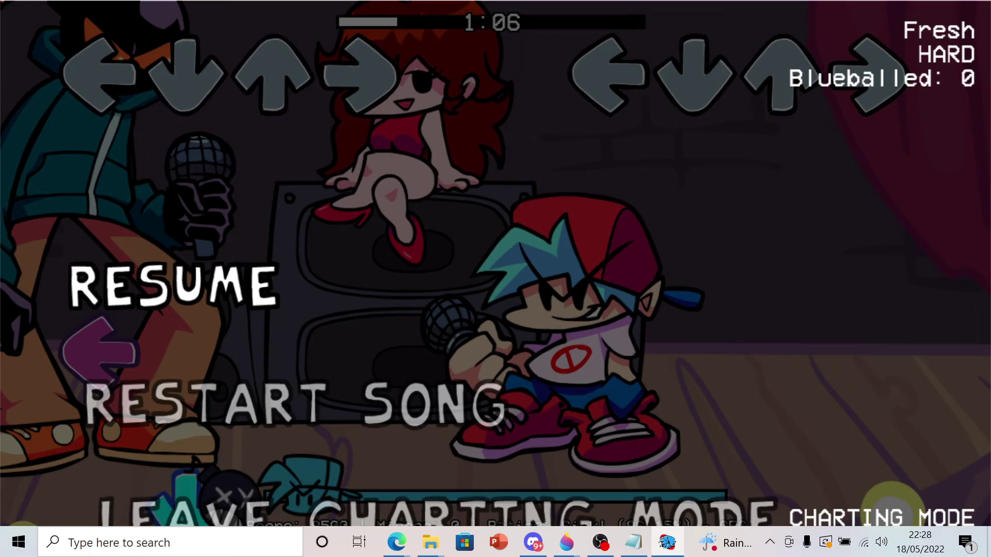
key(Down)
key(Down)
key(Down)
key(Down)
key(Down)
key(Down)
key(Down)
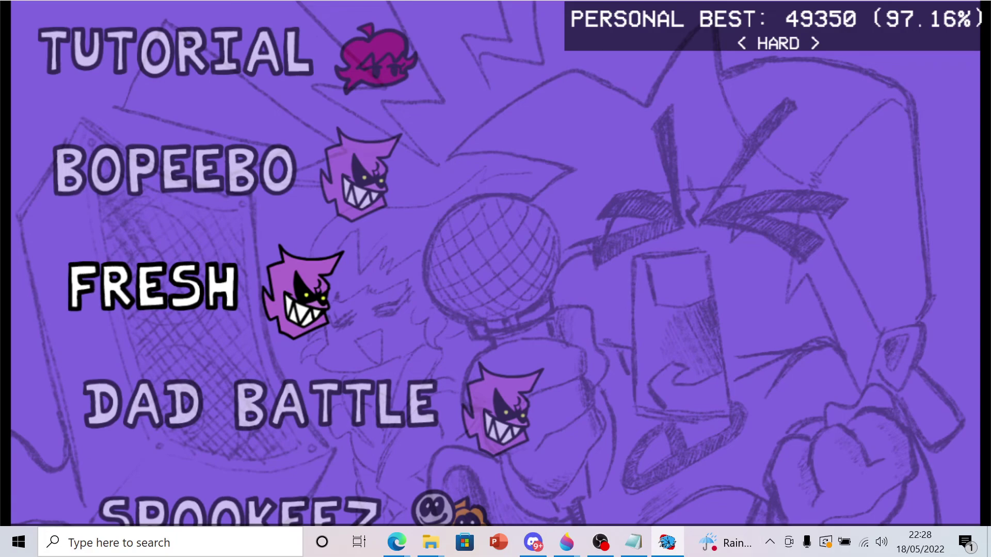
Bring Paint 3D with the two-bomb icon image back to the front
click(658, 543)
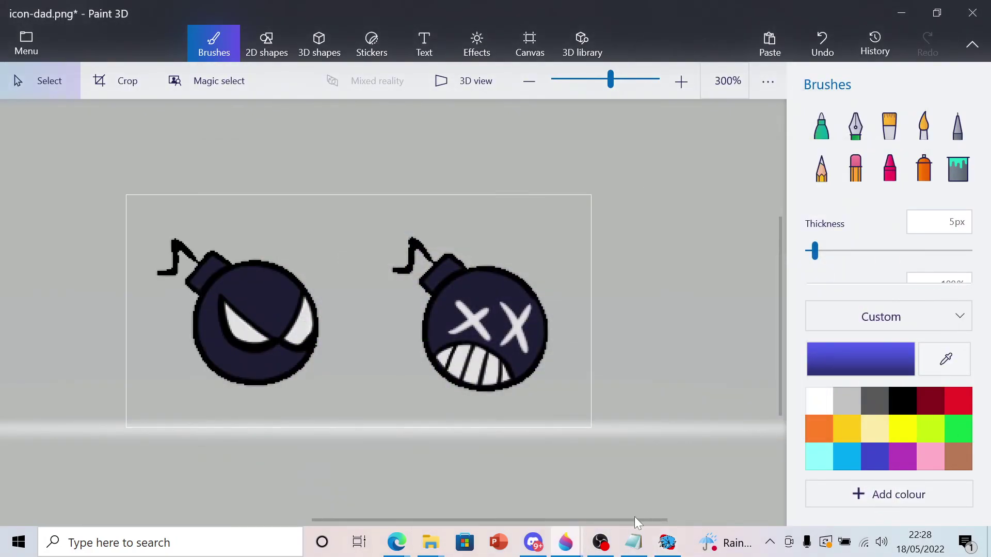
Bring the OBS Studio window forward with the recording still running
click(601, 543)
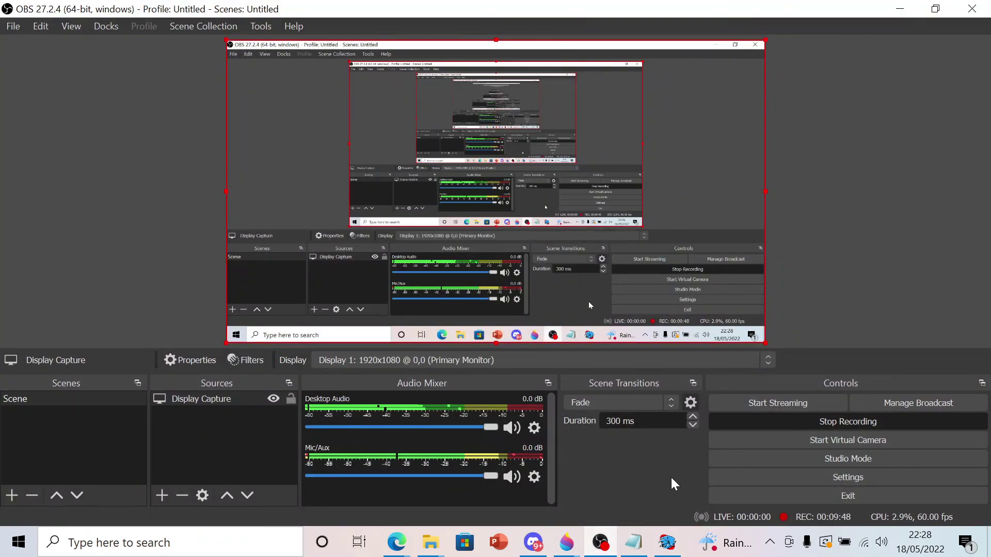